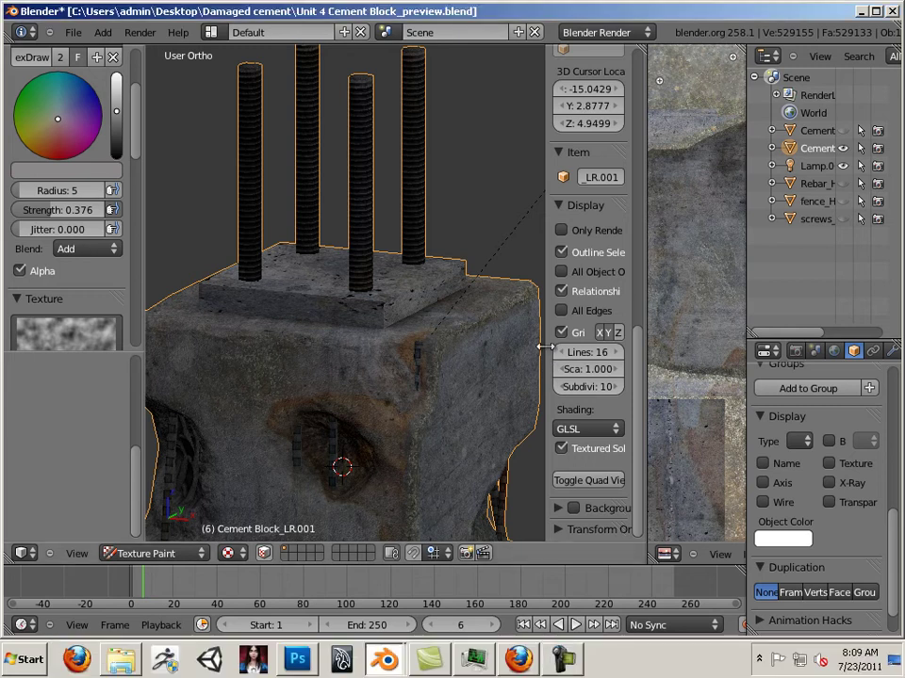
- Widen the 3-D view and orbit to a front view framing the exposed rebar
drag(545, 347, 617, 346)
middle_drag(584, 386, 320, 360)
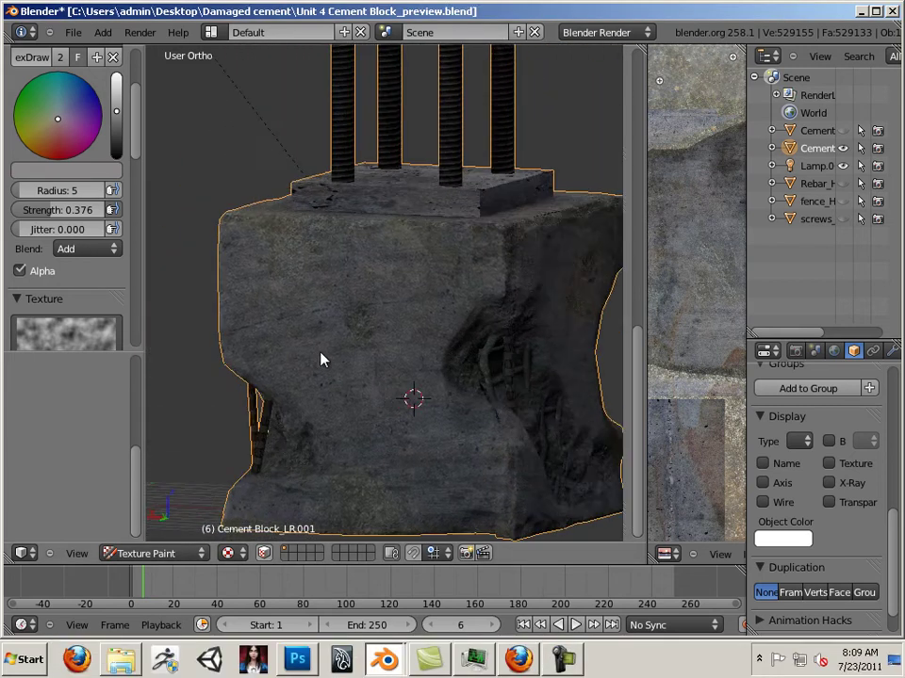
scroll(383, 359, up, 6)
shift+middle_drag(429, 373, 378, 426)
- Orbit and zoom around the block to inspect its screws and holes
middle_drag(429, 389, 425, 340)
scroll(323, 323, up, 5)
scroll(488, 354, down, 5)
scroll(425, 340, down, 5)
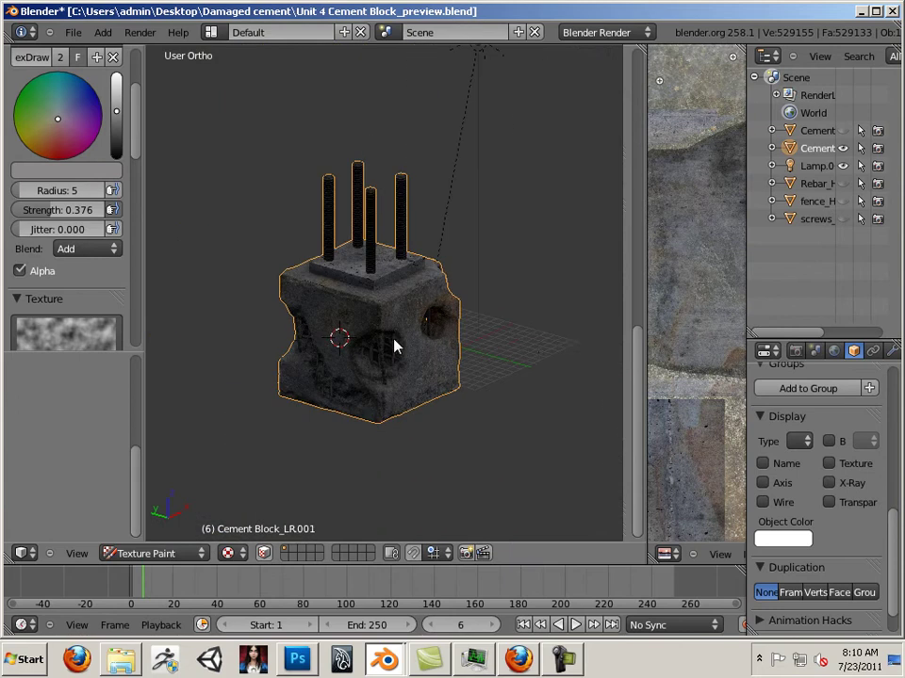
scroll(429, 324, up, 5)
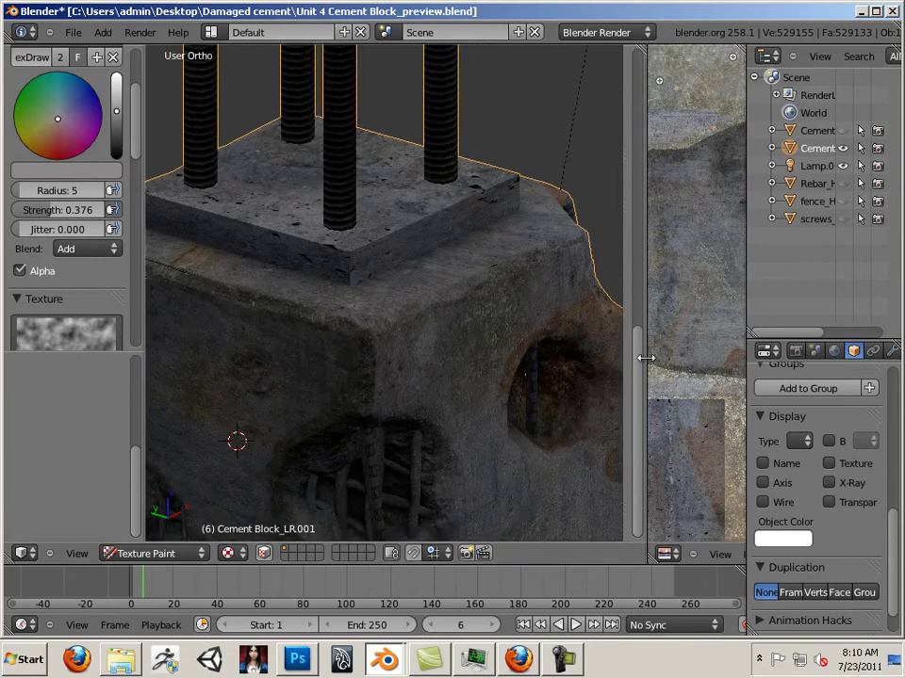
- Widen the image editor, enter Edit Mode and select the whole mesh to show its UVs
drag(644, 357, 389, 361)
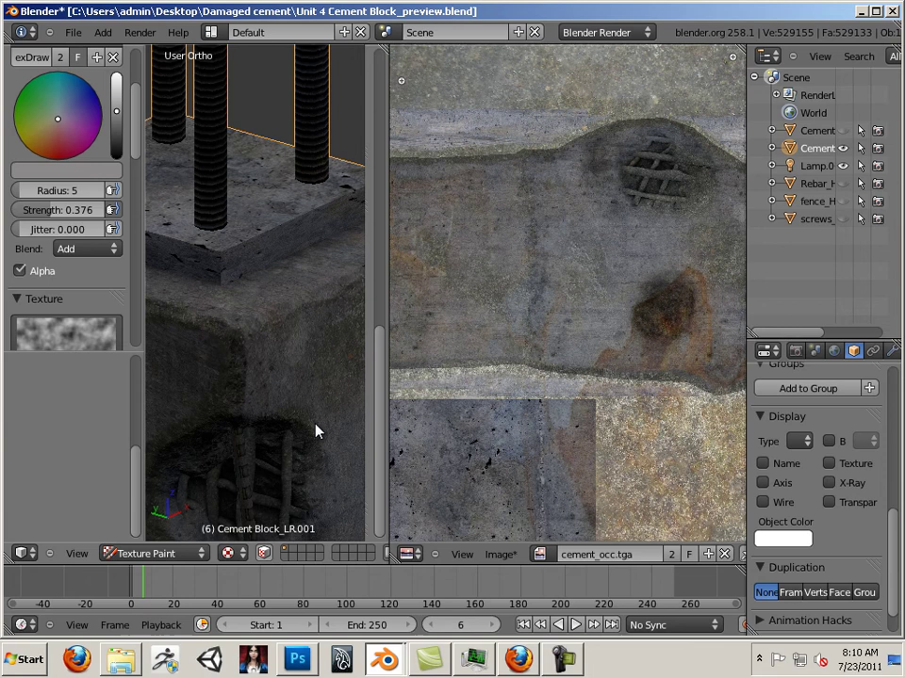
key(Tab)
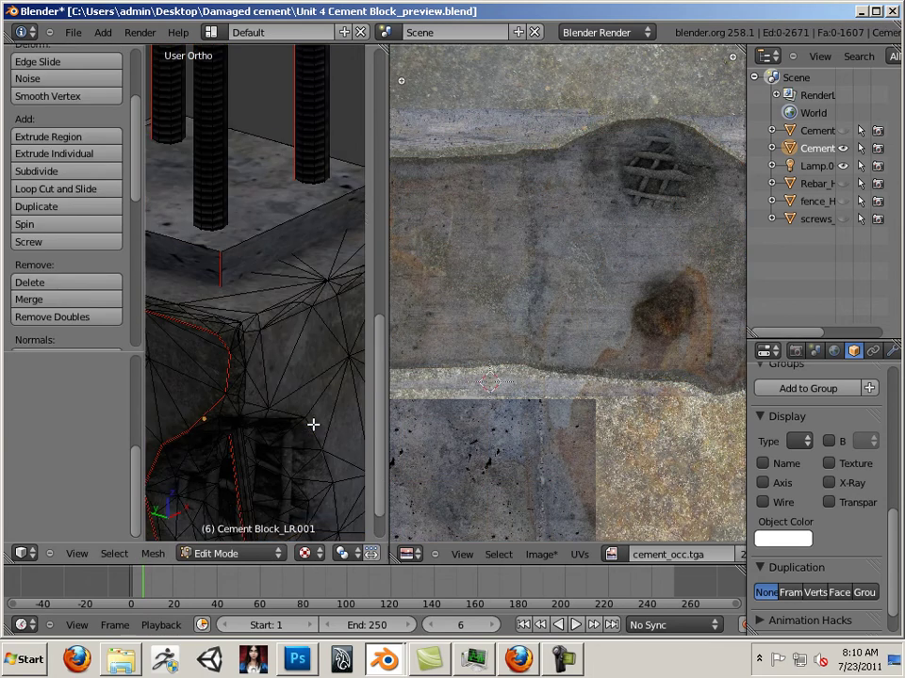
key(a)
- Start opening cement_cm.tga through Image > Open Image, then cancel the file browser
click(543, 554)
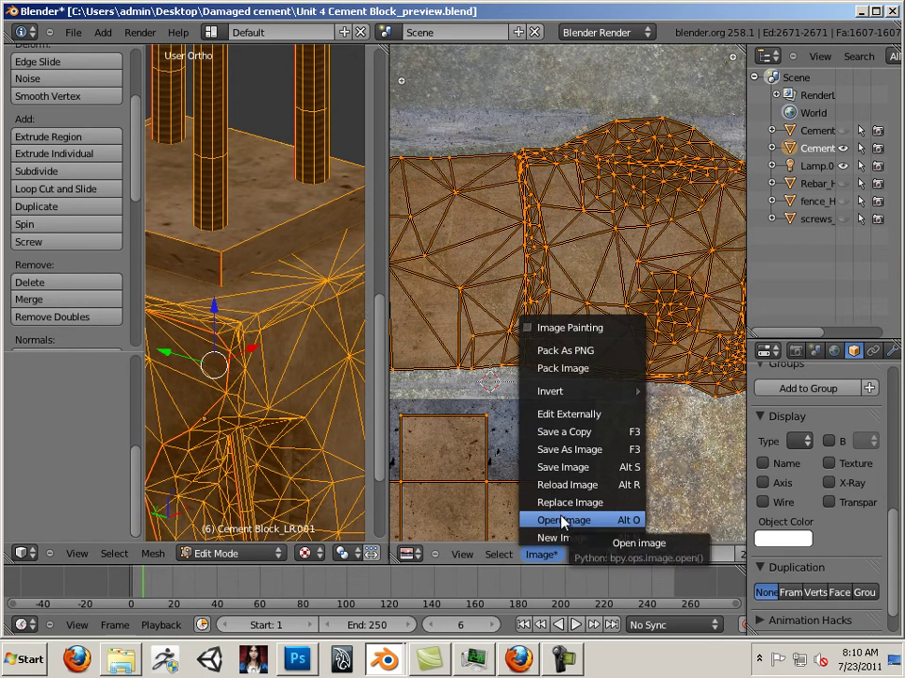
click(562, 521)
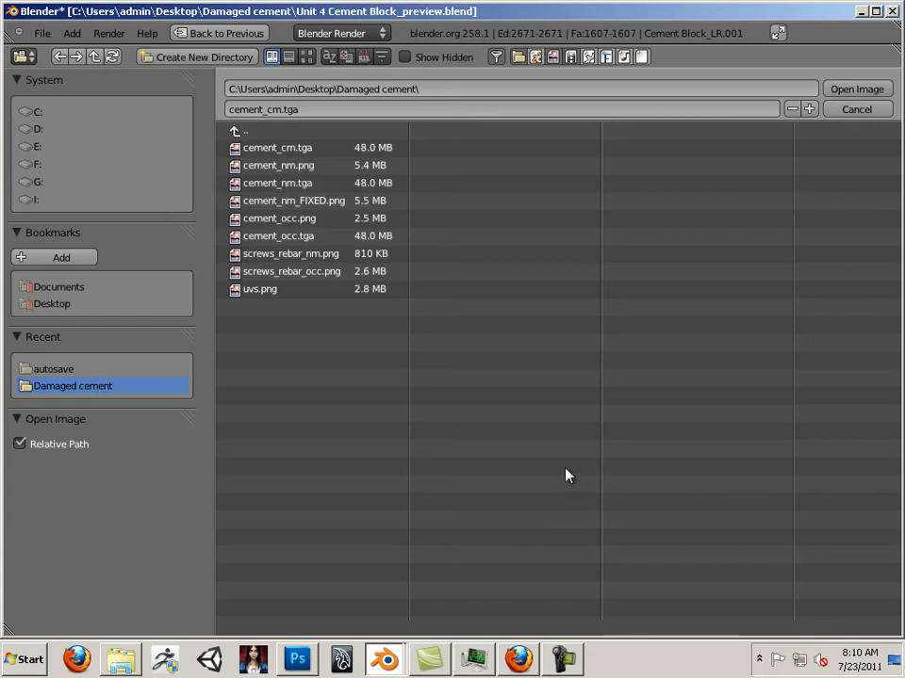
click(277, 151)
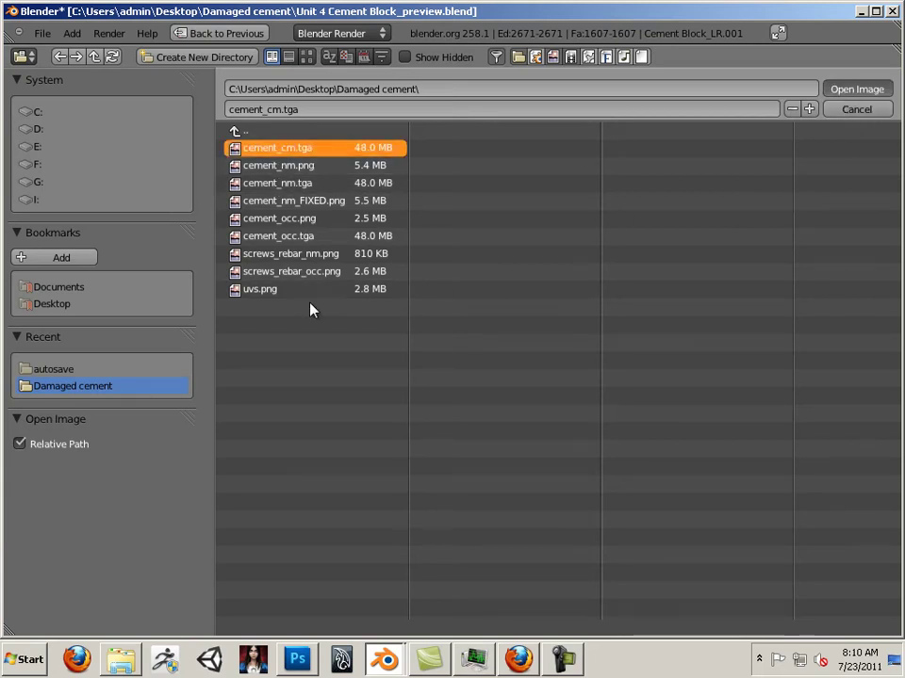
key(Escape)
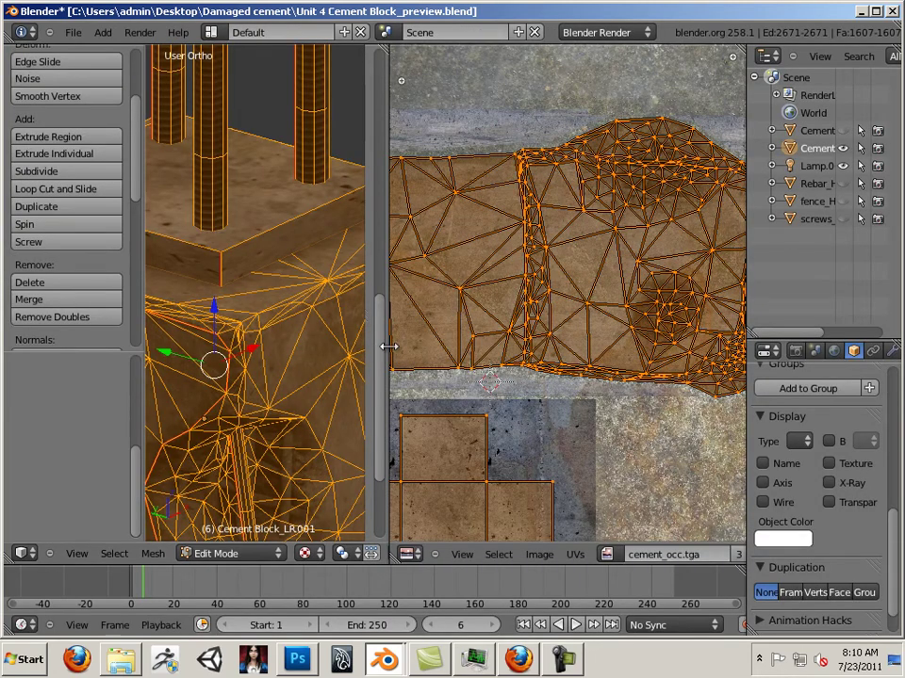
- Widen the 3-D view, select a single vertex, and switch viewport shading from GLSL to Multitexture
drag(389, 347, 664, 347)
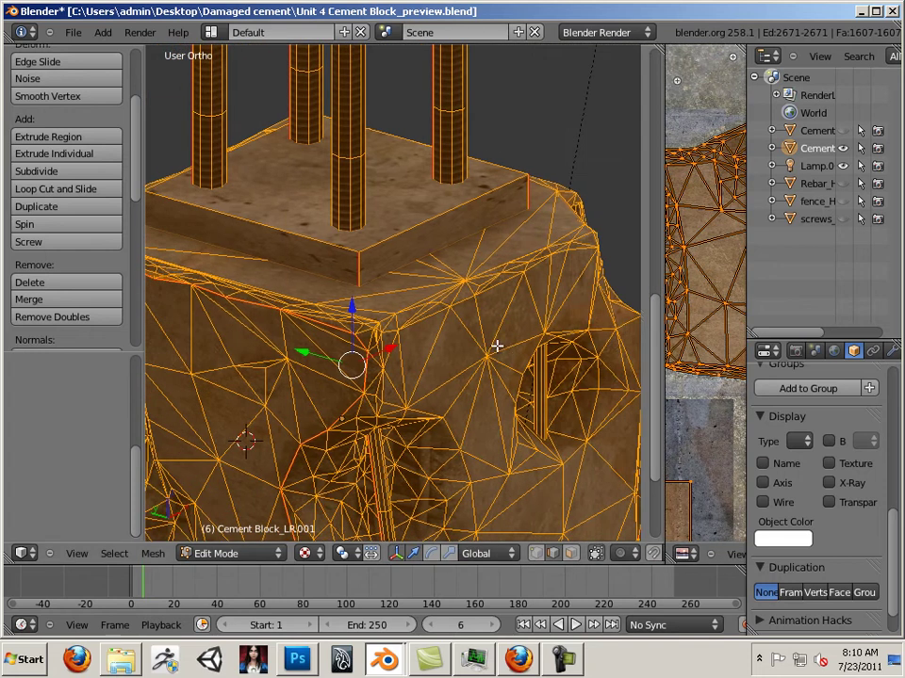
right_click(432, 328)
middle_drag(432, 328, 424, 330)
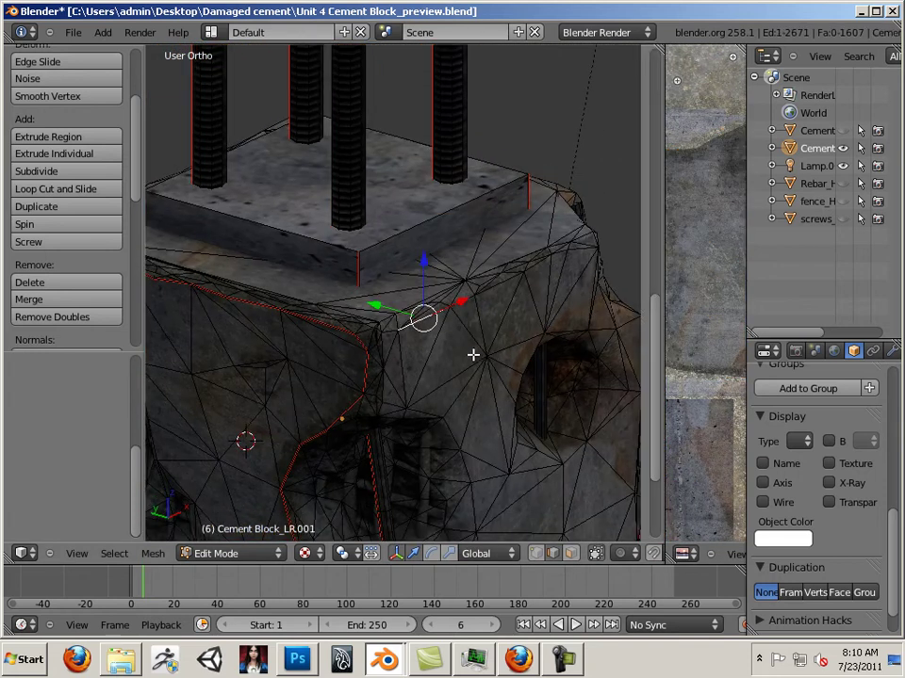
drag(642, 354, 443, 377)
scroll(524, 394, down, 4)
scroll(509, 302, up, 3)
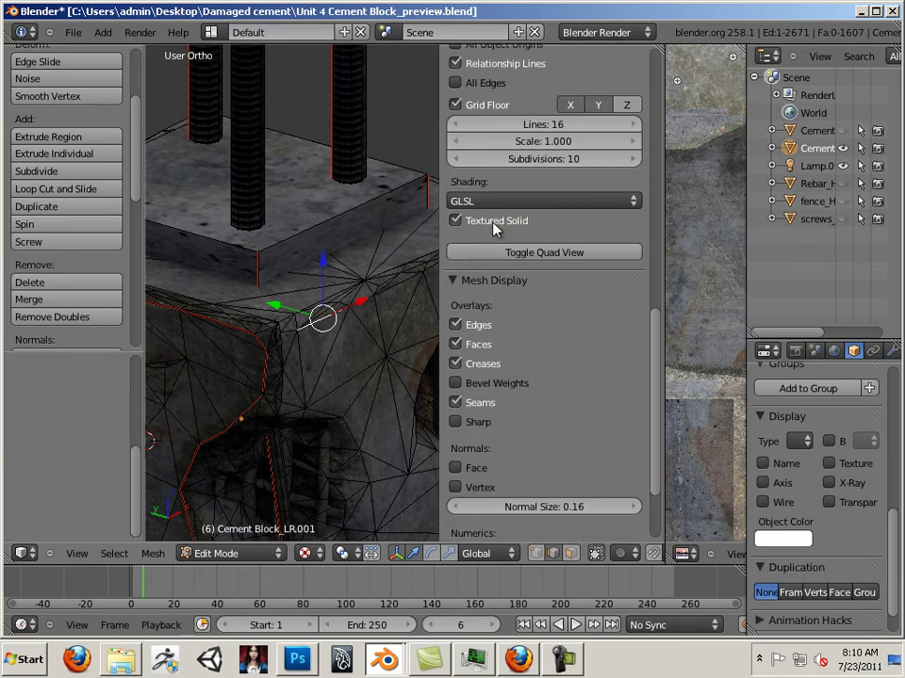
click(507, 201)
click(509, 173)
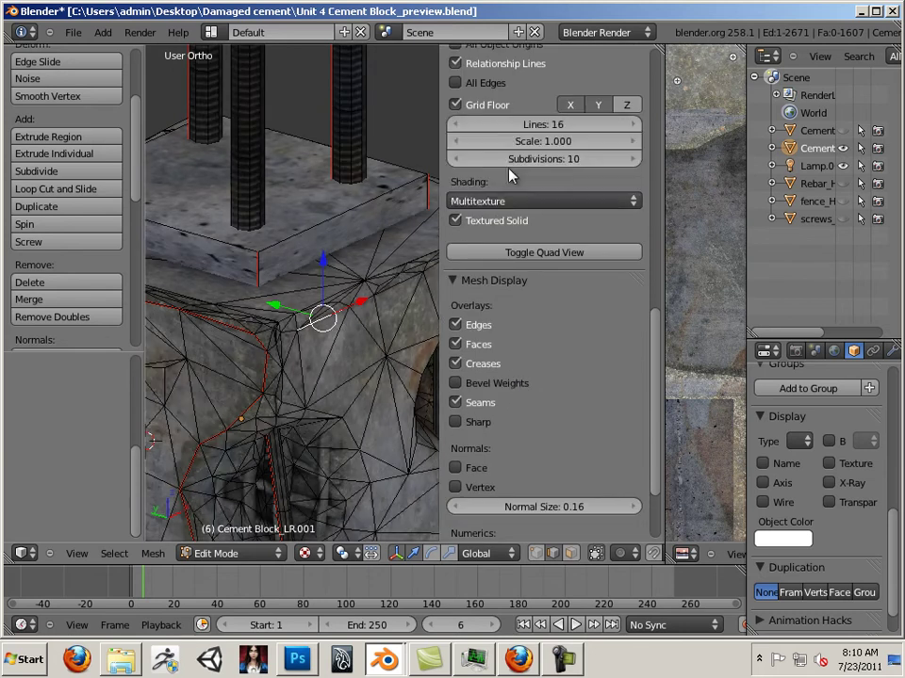
- Return to Texture Paint, hide the display settings, and orbit to the block's right face
key(ctrl+Tab)
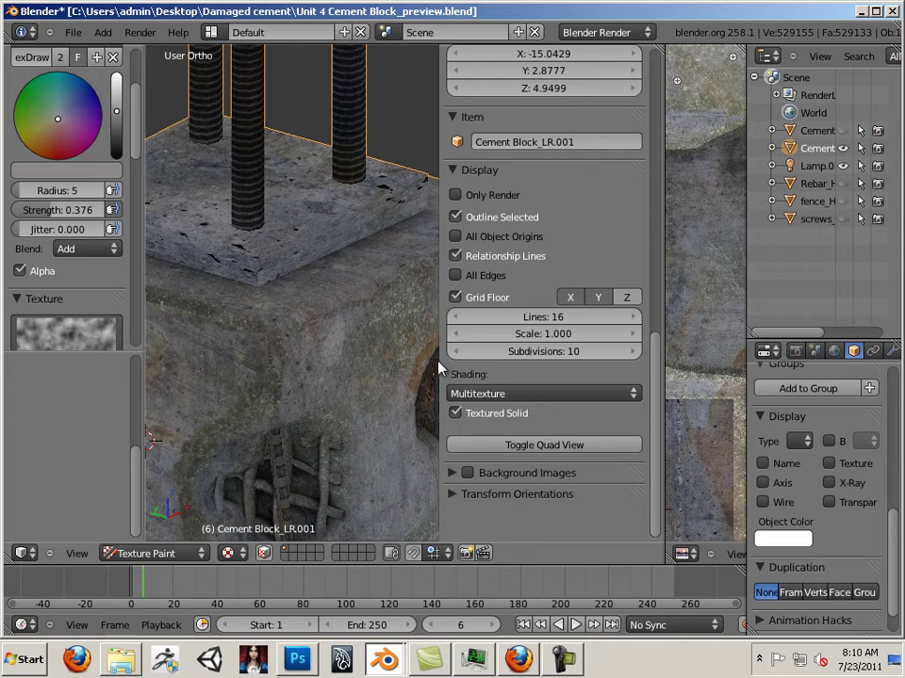
drag(440, 361, 650, 381)
scroll(503, 339, up, 2)
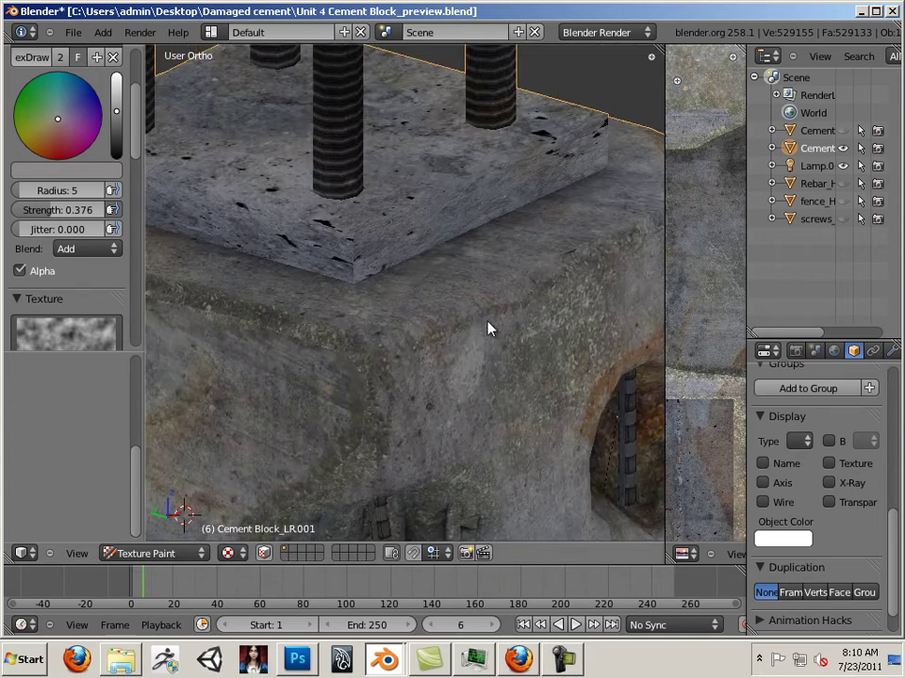
middle_drag(486, 327, 359, 341)
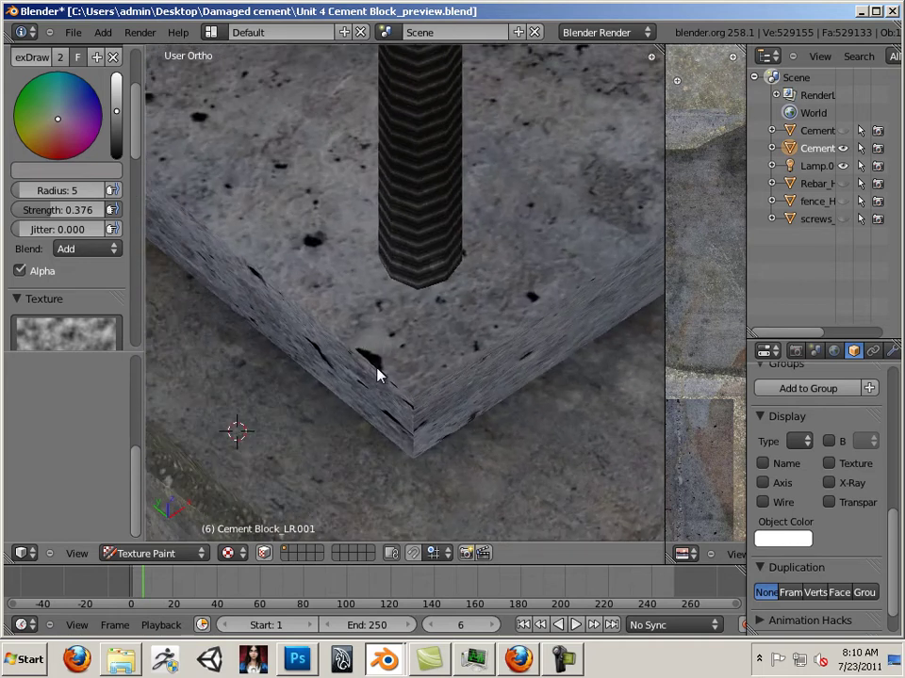
key(Tab)
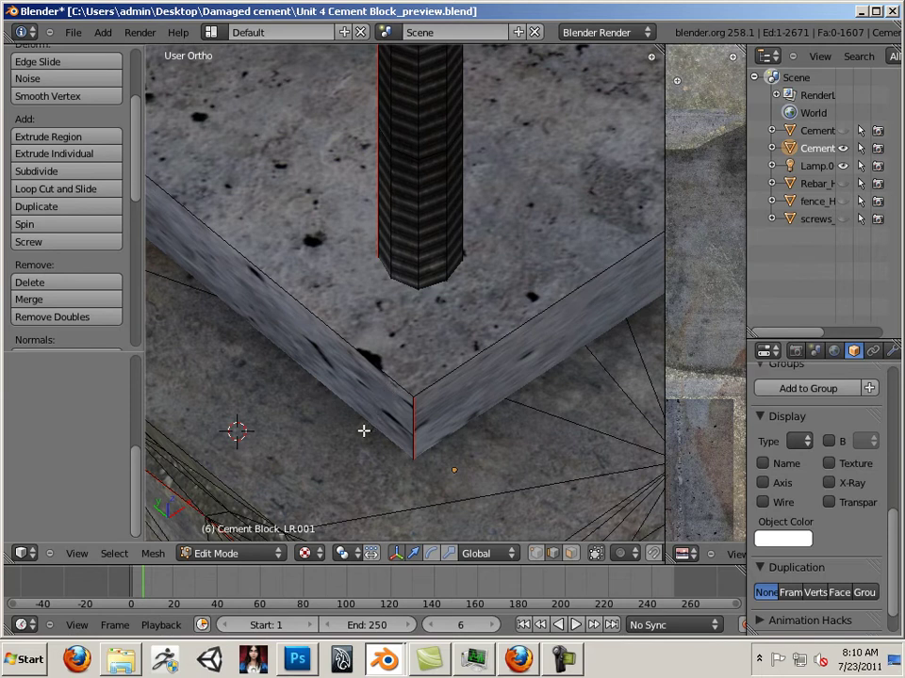
key(Tab)
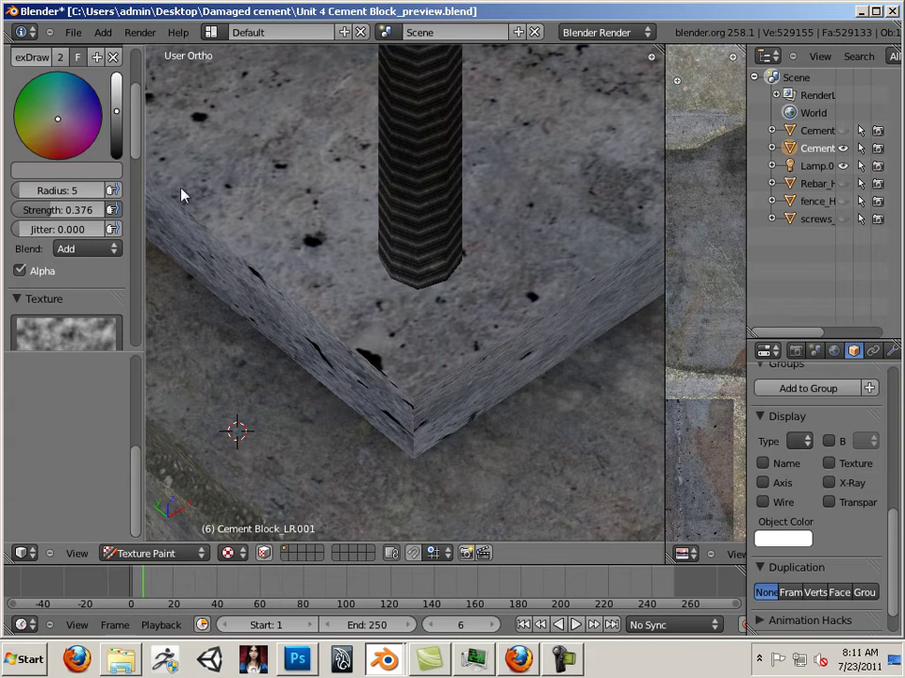
- Pick the TexDraw brush and replace its texture with a new one
scroll(135, 139, up, 6)
click(113, 101)
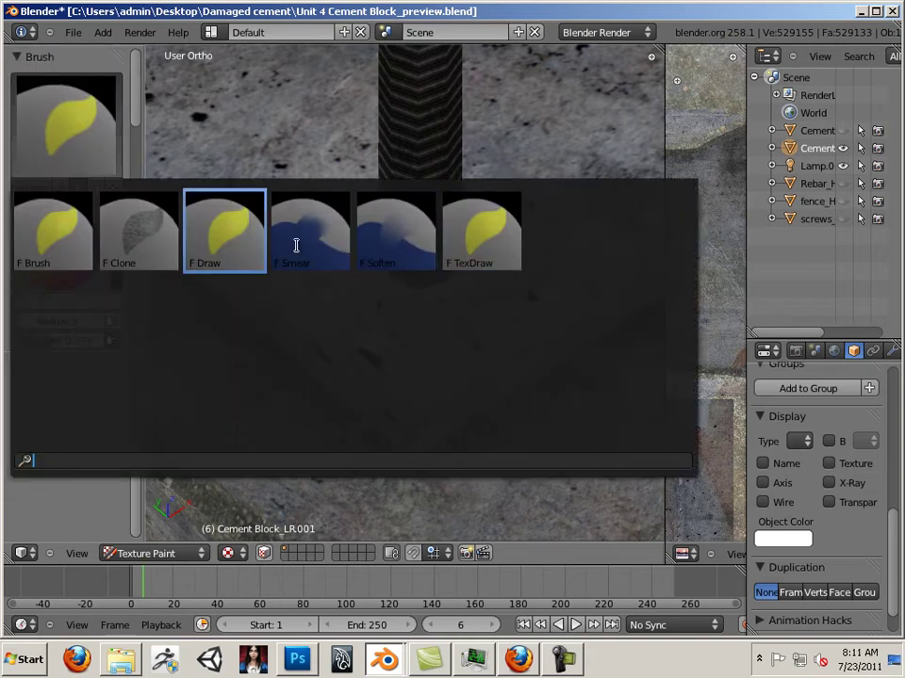
click(465, 228)
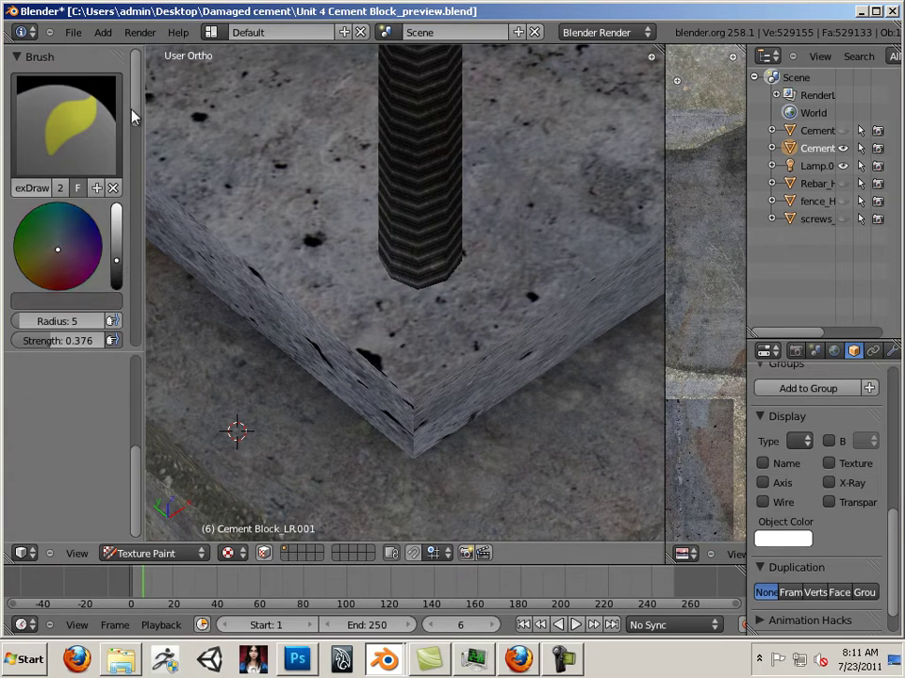
scroll(133, 113, down, 4)
scroll(126, 160, down, 5)
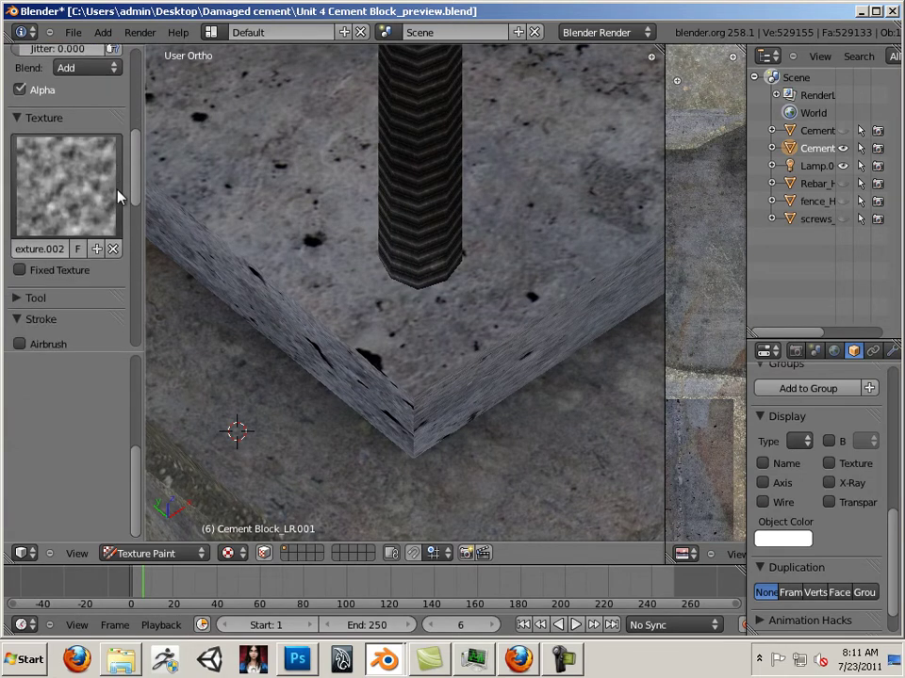
click(114, 251)
click(44, 252)
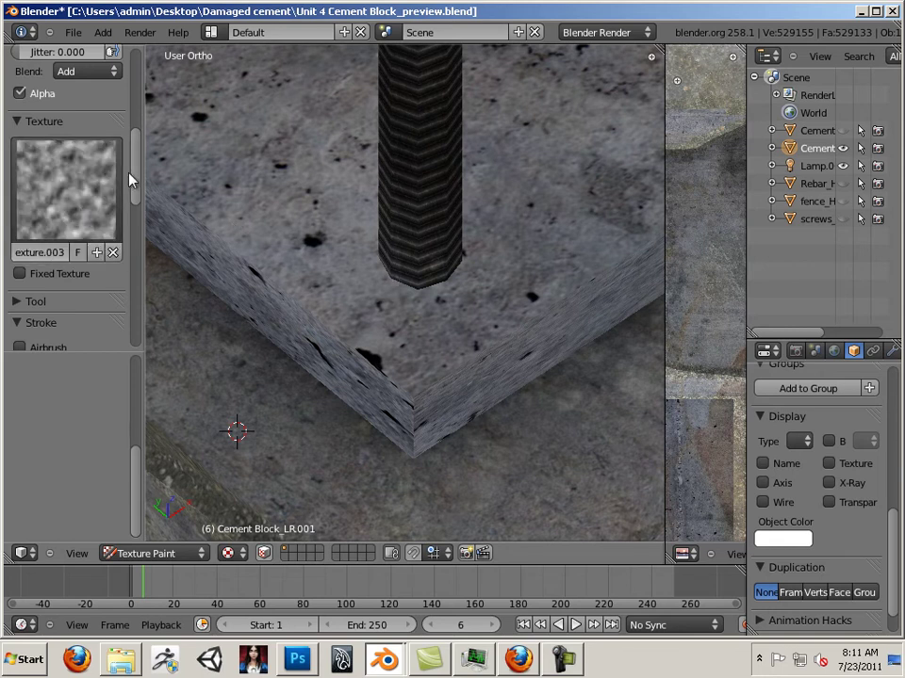
- Lower brush strength to 0.367, undo a test stroke, and set Mix blending
scroll(131, 179, up, 5)
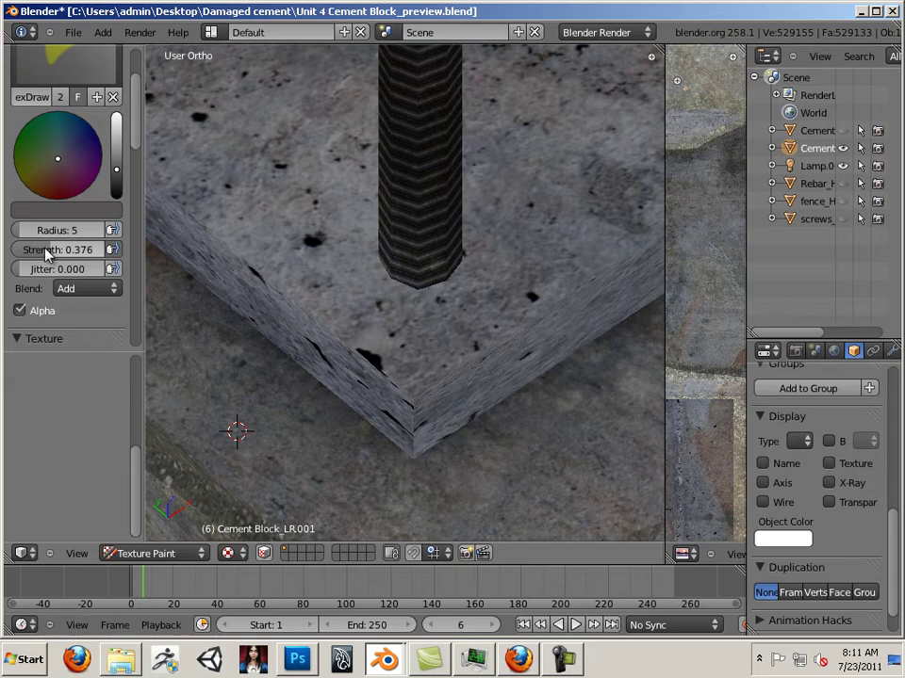
drag(42, 249, 41, 249)
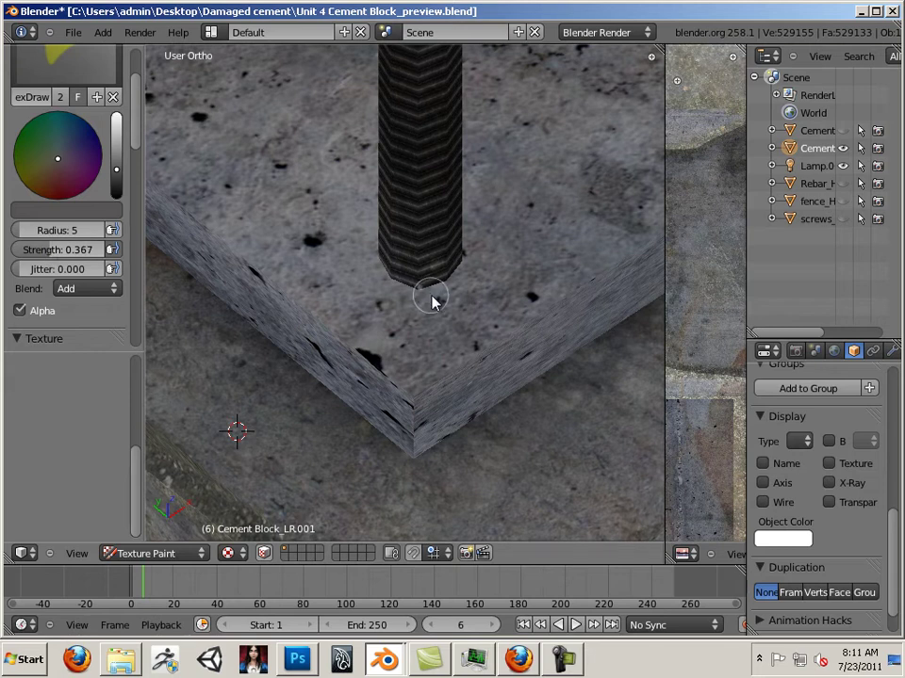
mouse_move(431, 301)
mouse_down()
mouse_move(444, 293)
mouse_move(393, 315)
mouse_up()
key(ctrl+z)
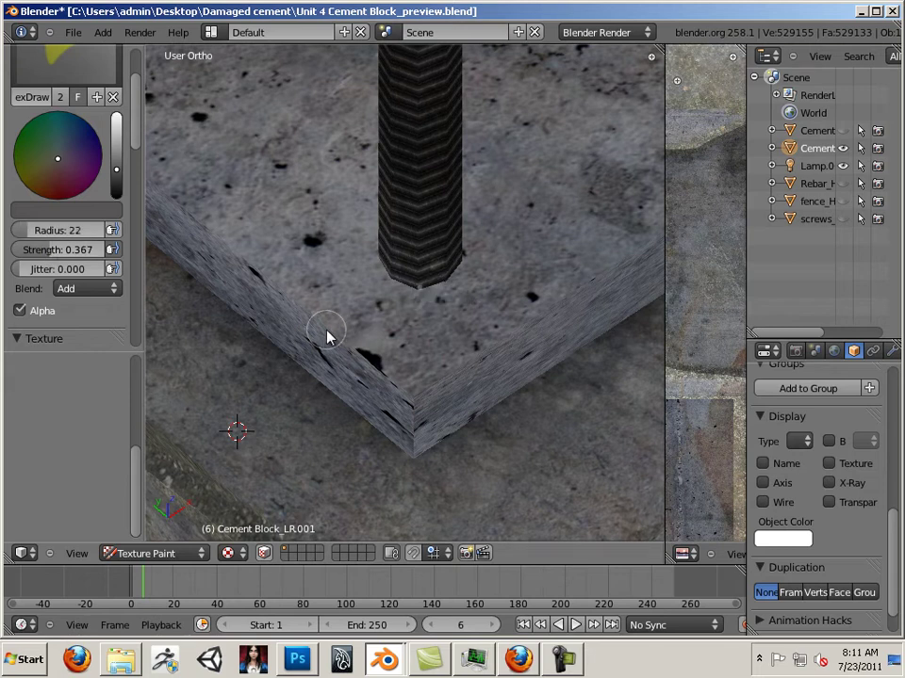
drag(118, 171, 113, 192)
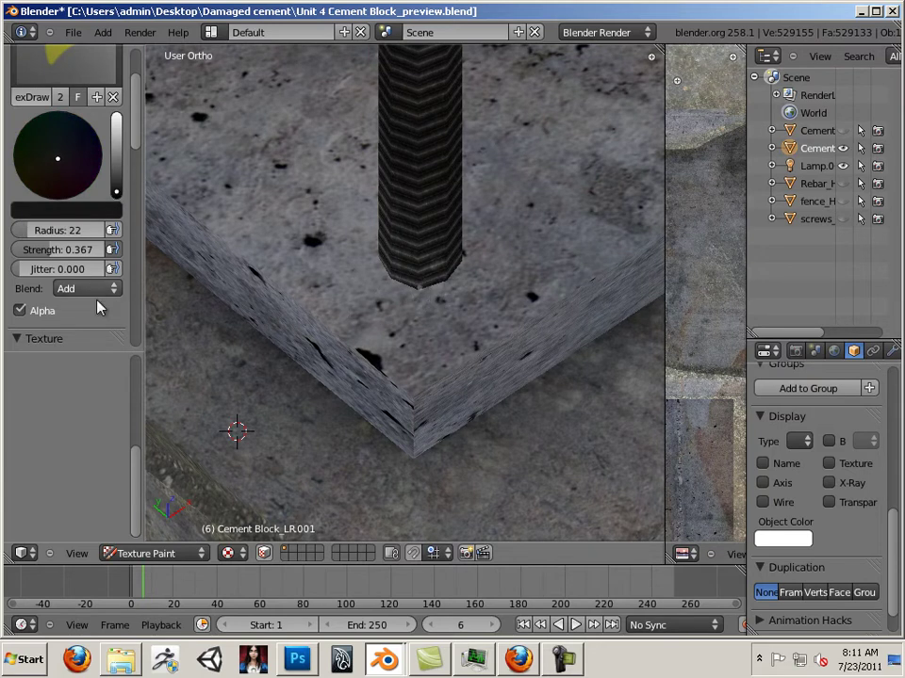
click(92, 288)
click(99, 270)
drag(117, 191, 117, 179)
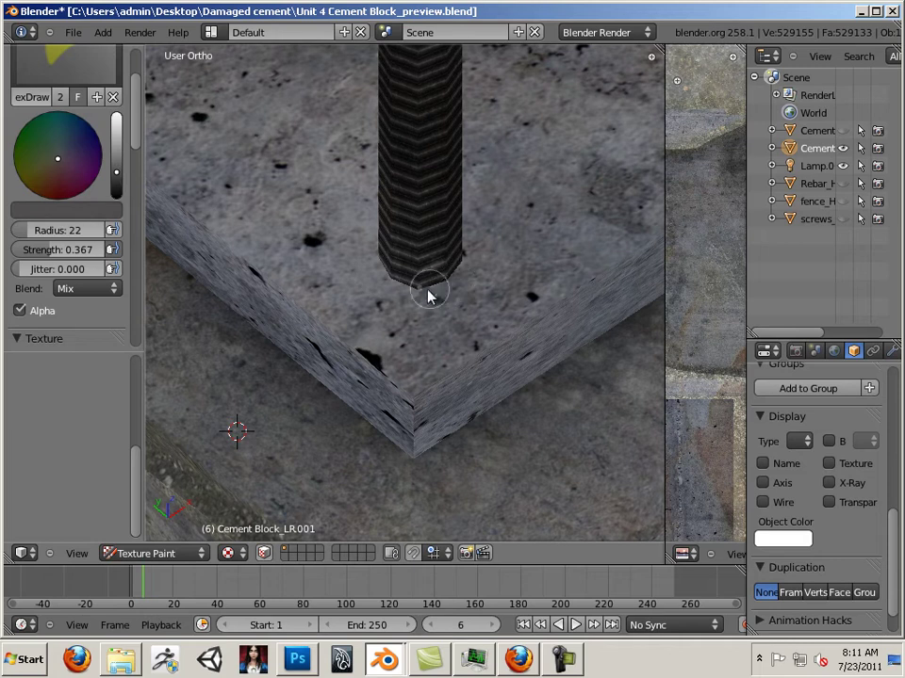
mouse_move(452, 280)
mouse_down()
mouse_move(389, 276)
mouse_move(380, 260)
mouse_move(464, 263)
mouse_up()
middle_drag(451, 303, 293, 358)
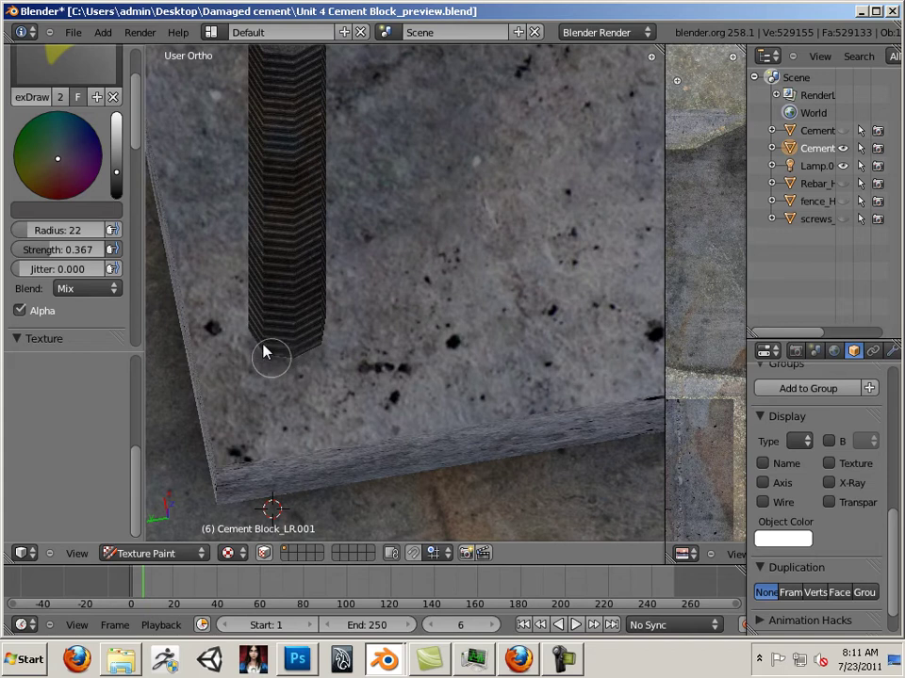
middle_drag(282, 366, 174, 161)
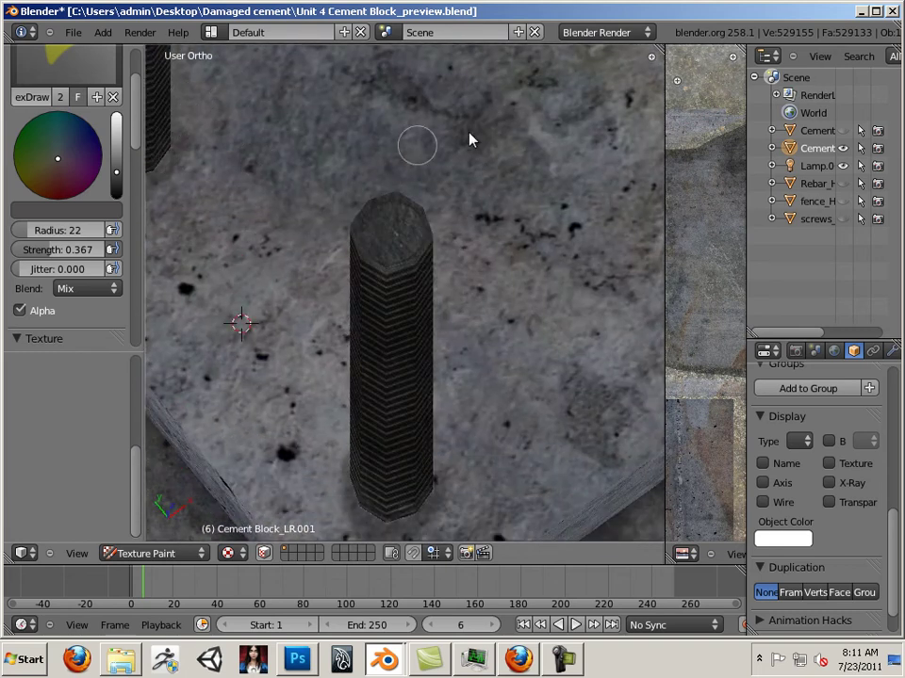
middle_drag(471, 139, 341, 211)
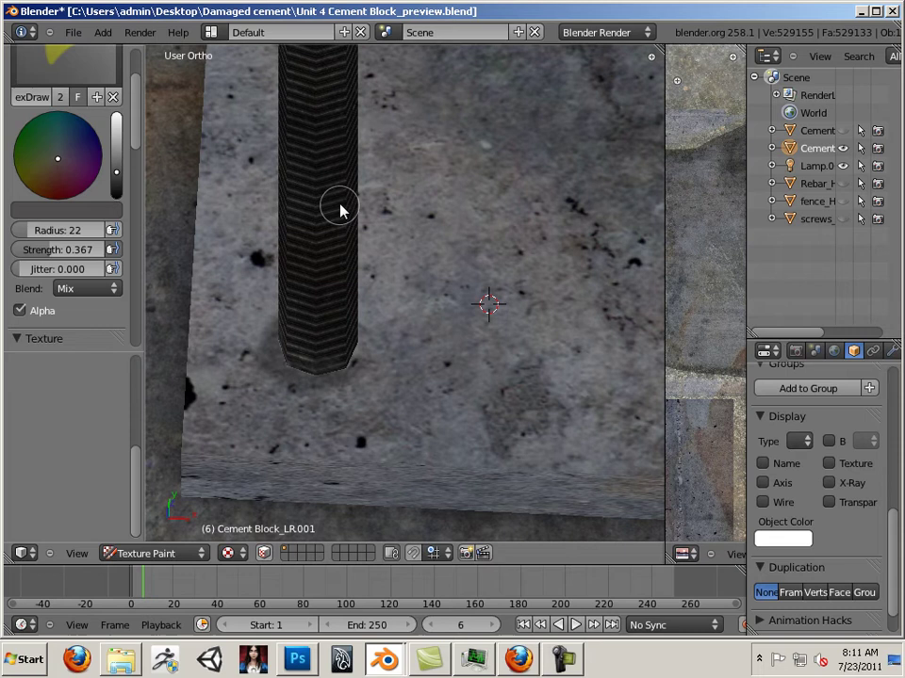
mouse_move(395, 424)
mouse_down()
mouse_move(331, 352)
mouse_move(308, 373)
mouse_move(359, 360)
mouse_move(303, 370)
mouse_move(341, 372)
mouse_move(294, 381)
mouse_up()
middle_drag(294, 381, 259, 383)
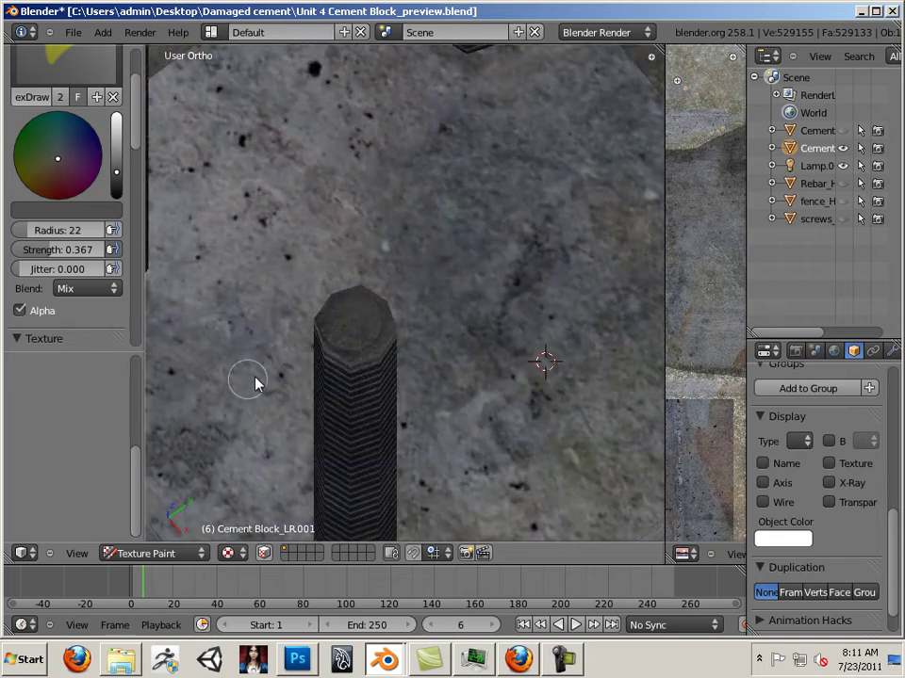
middle_drag(381, 381, 689, 281)
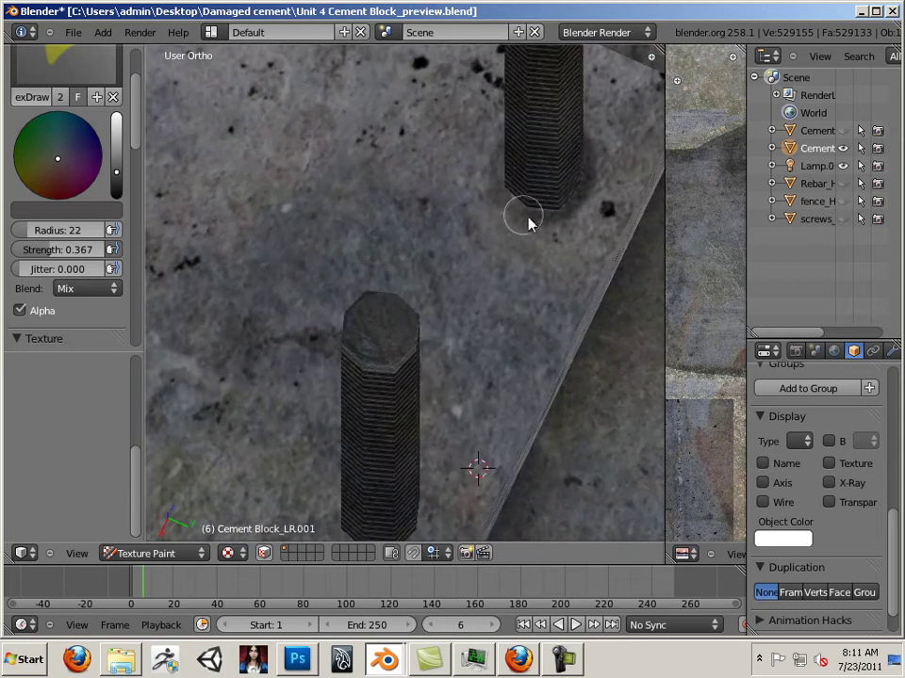
middle_drag(502, 207, 504, 162)
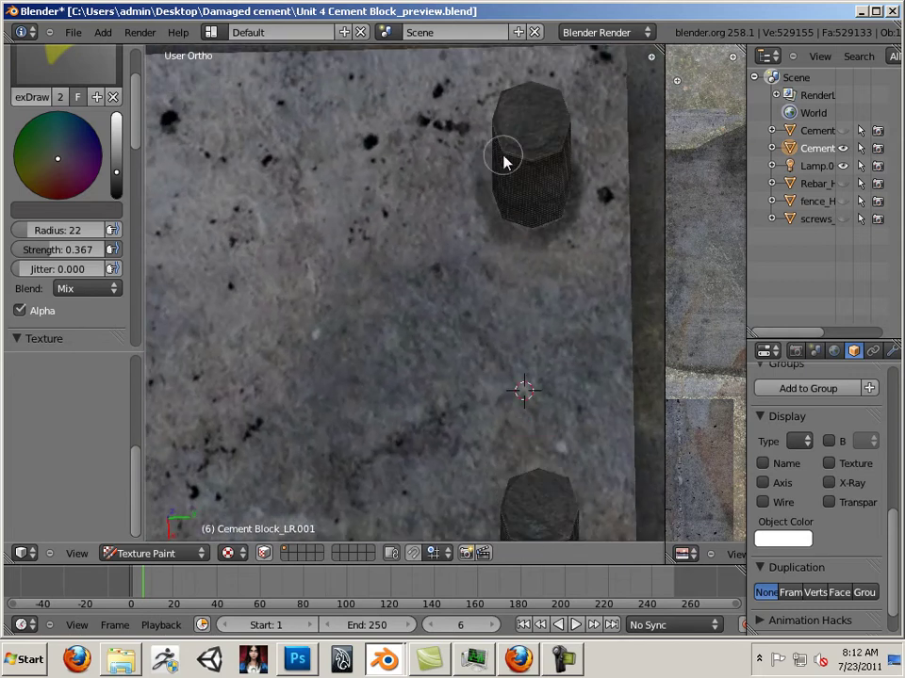
middle_drag(496, 217, 459, 224)
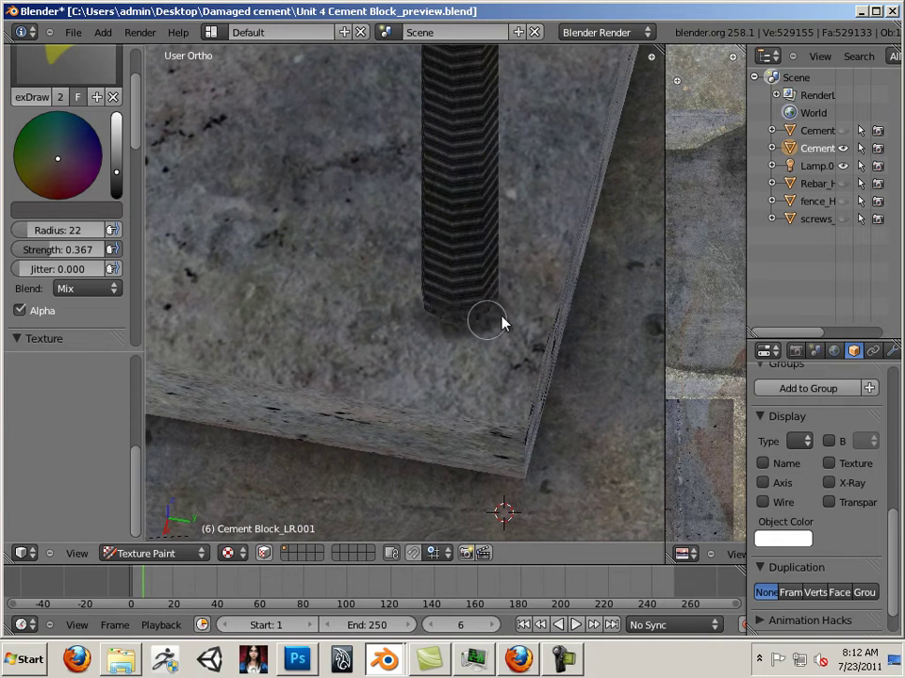
middle_drag(510, 338, 235, 330)
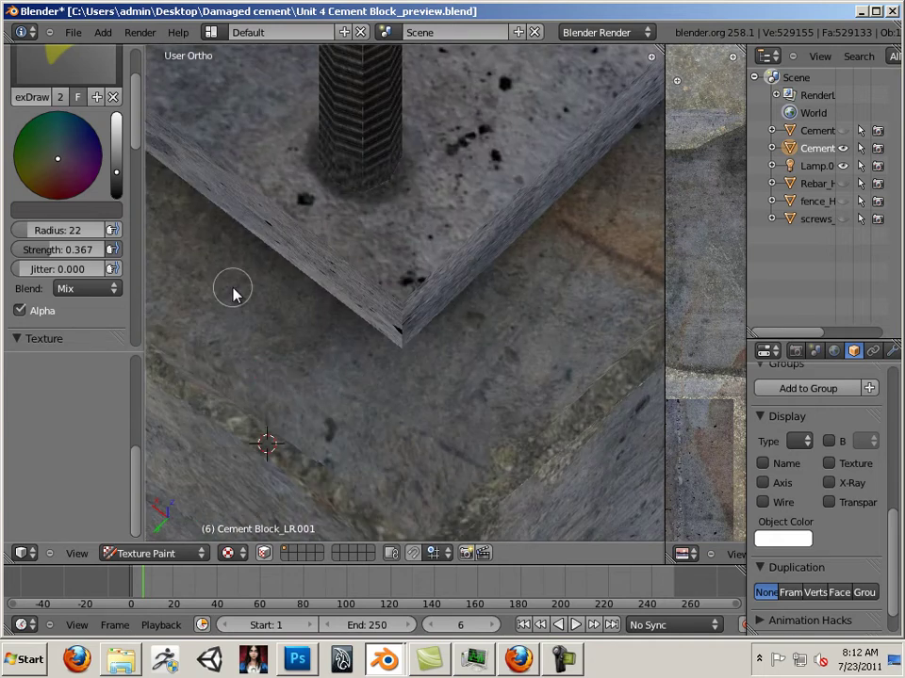
middle_drag(229, 216, 427, 379)
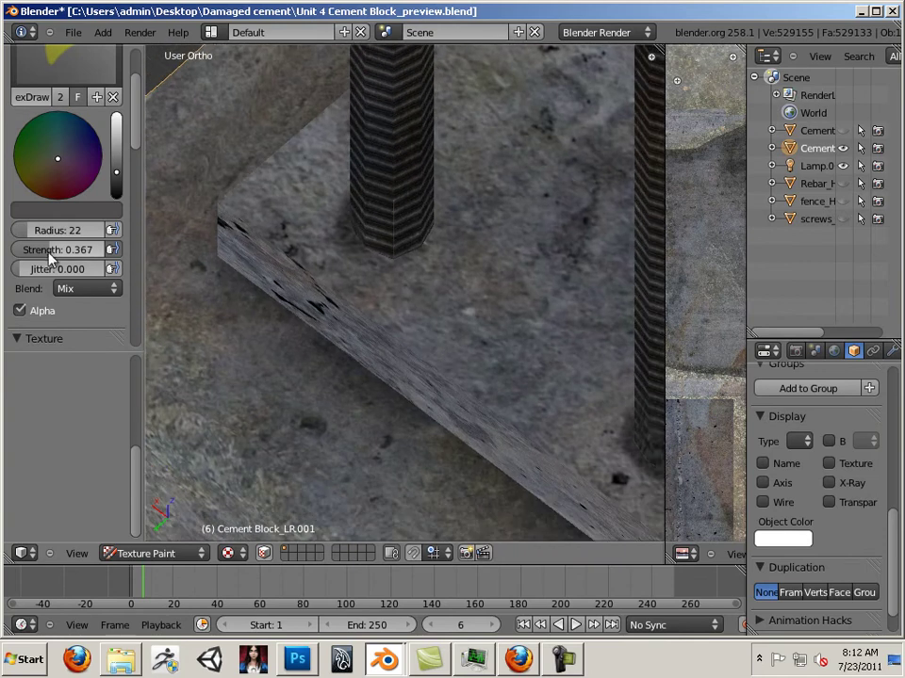
- Lower strength to 0.220 and darken the shadows around the right and left bolt bases
drag(33, 254, 29, 254)
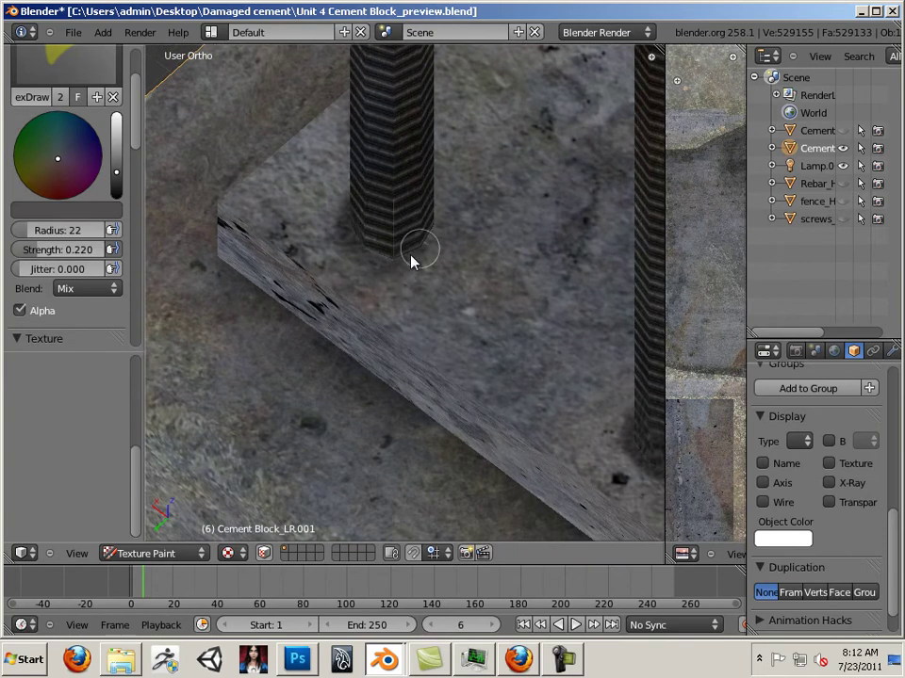
middle_drag(430, 265, 287, 311)
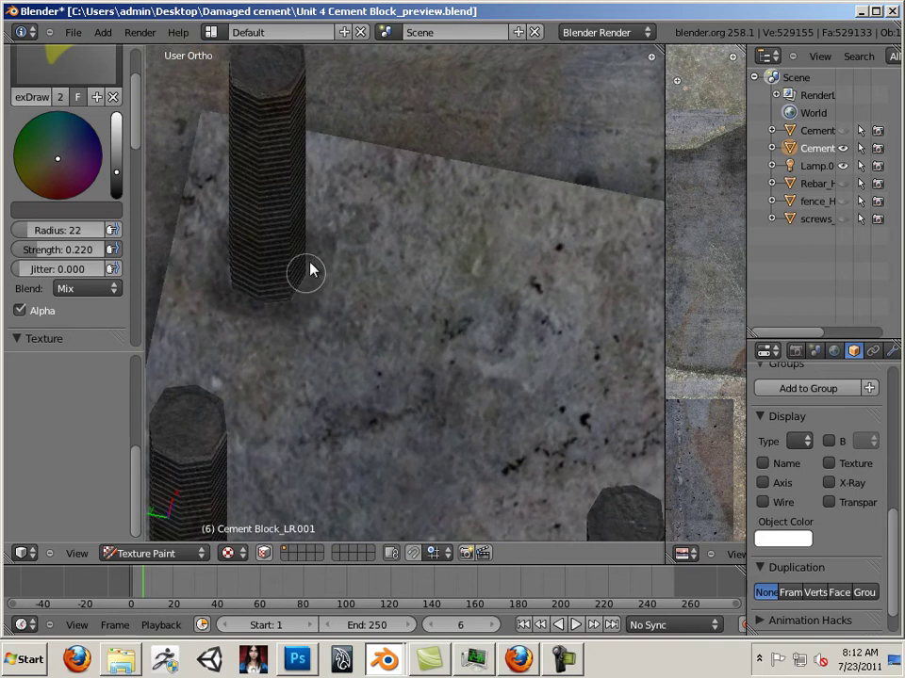
middle_drag(243, 336, 320, 361)
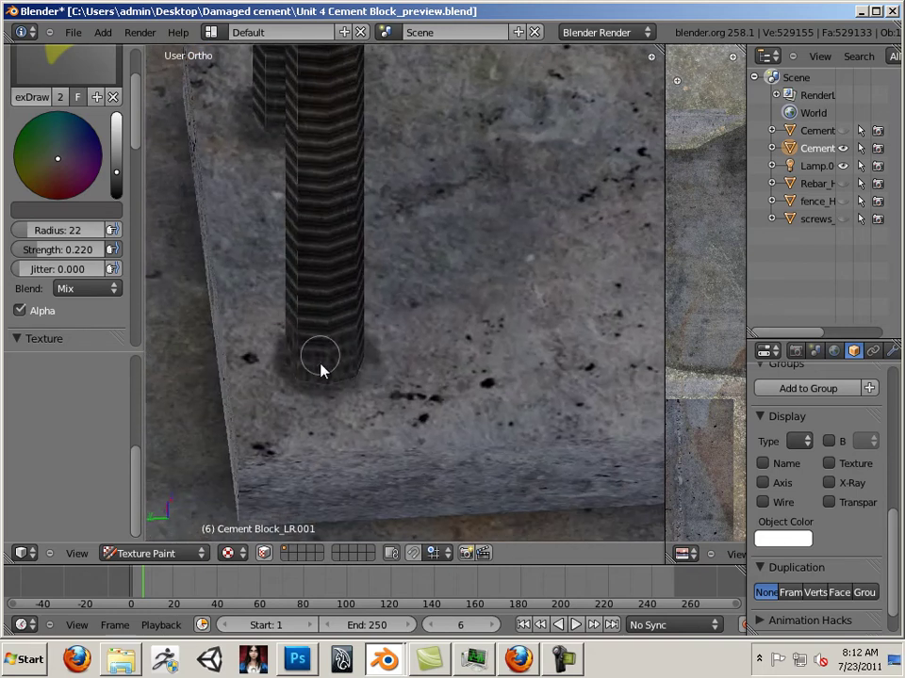
middle_drag(344, 400, 139, 472)
middle_drag(329, 429, 438, 424)
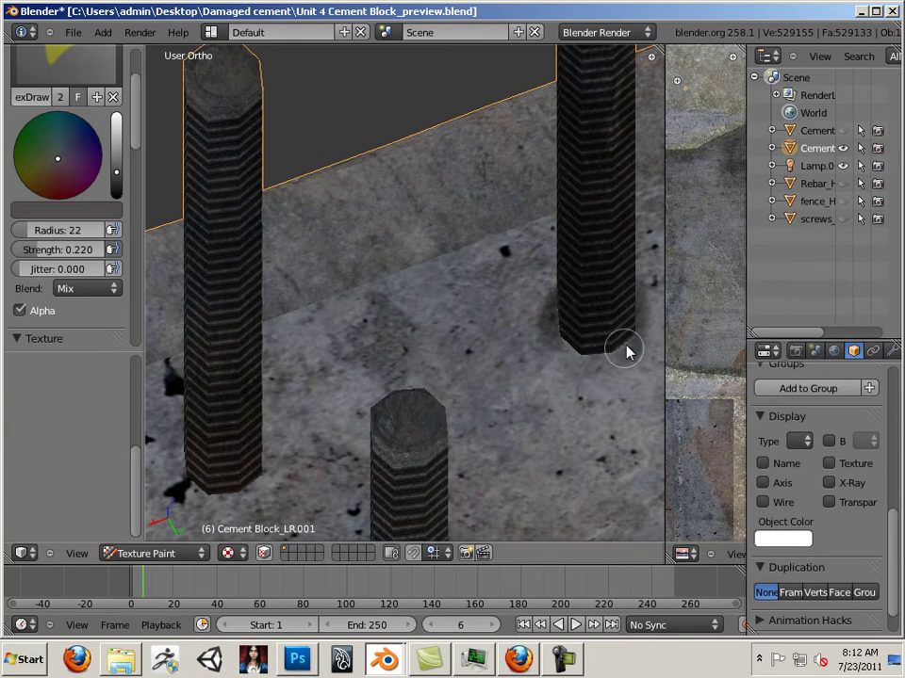
mouse_move(617, 369)
mouse_down()
mouse_move(635, 347)
mouse_move(575, 364)
mouse_up()
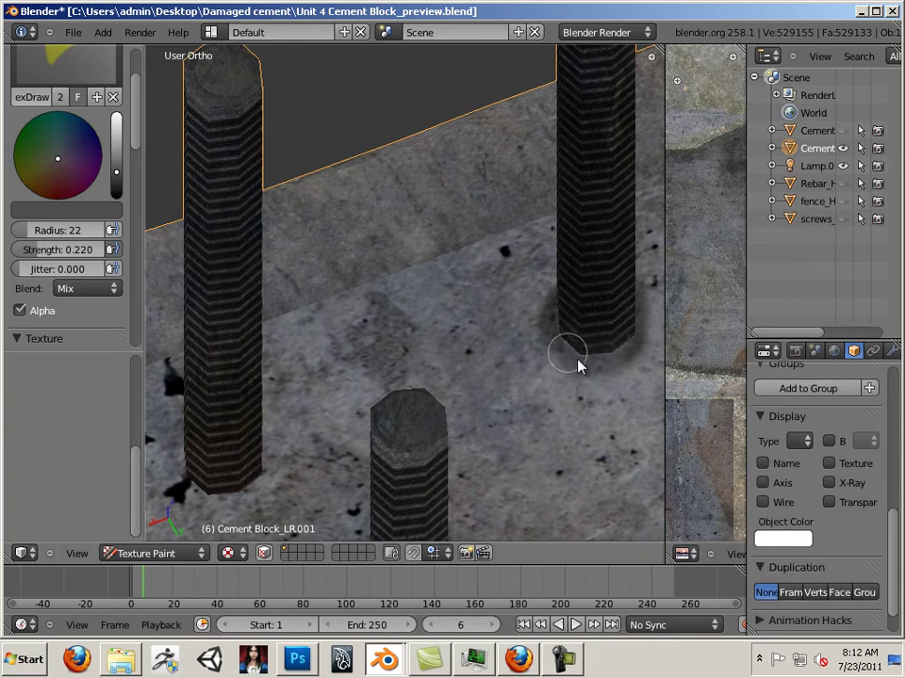
mouse_move(250, 499)
mouse_down()
mouse_move(220, 495)
mouse_move(261, 483)
mouse_move(209, 499)
mouse_move(261, 475)
mouse_move(238, 496)
mouse_move(275, 472)
mouse_move(220, 485)
mouse_move(255, 488)
mouse_move(183, 473)
mouse_move(211, 489)
mouse_move(275, 473)
mouse_move(252, 492)
mouse_up()
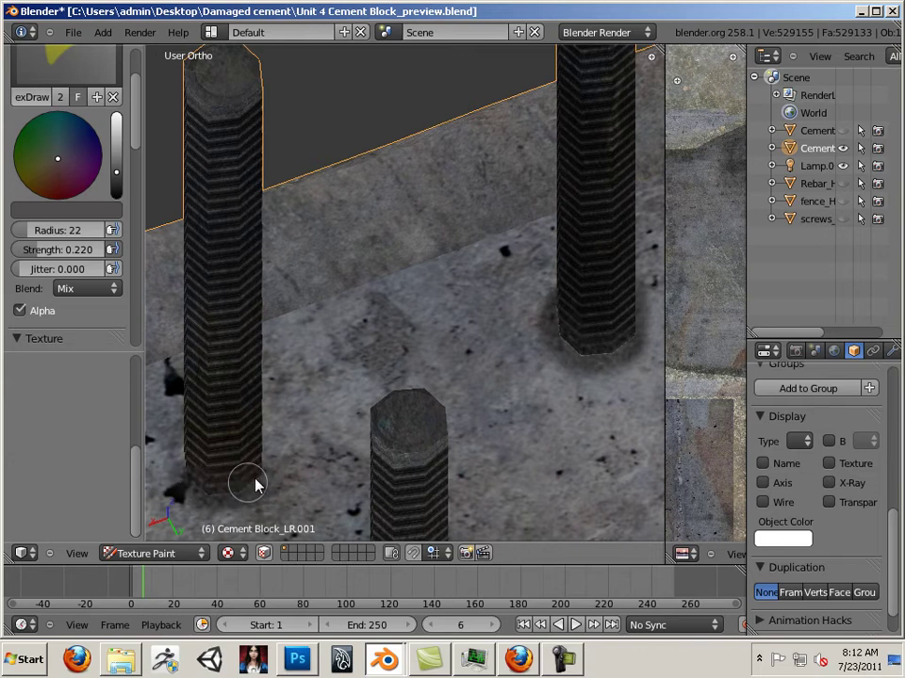
- Orbit around the block to check the bolts, corners and rebars
middle_drag(255, 486, 382, 476)
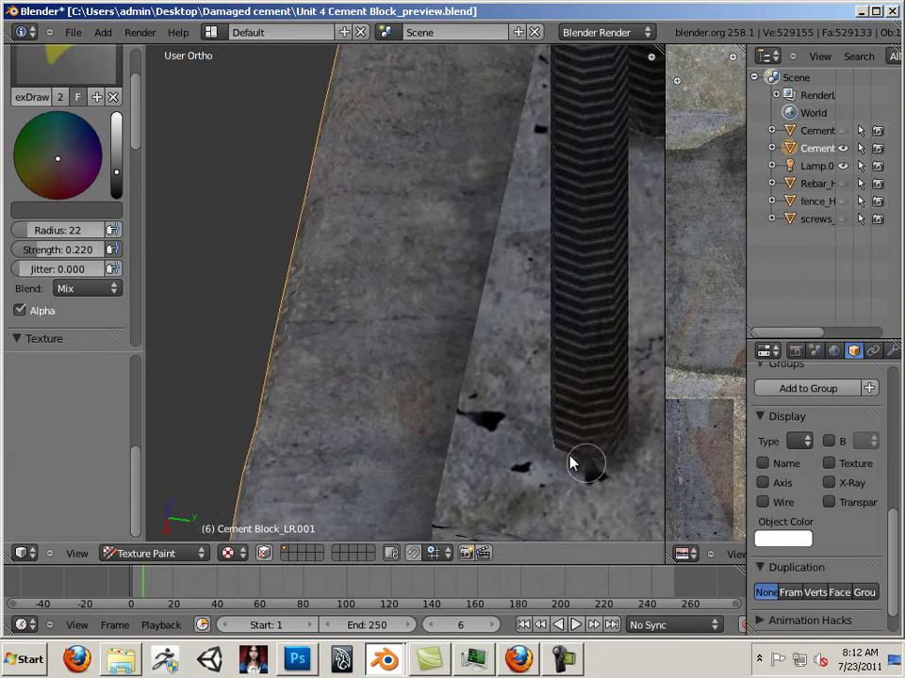
middle_drag(462, 474, 629, 377)
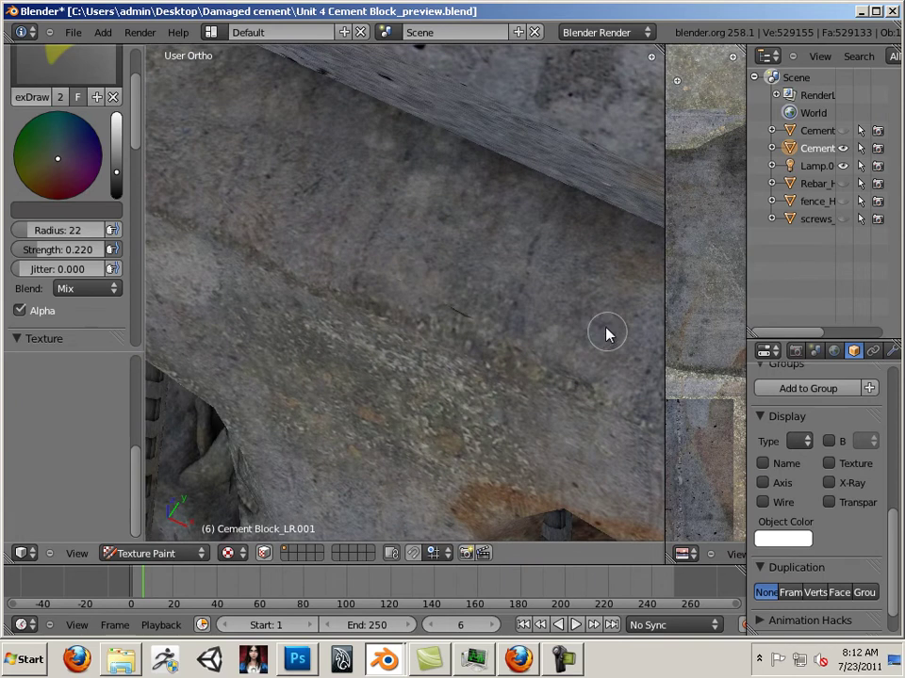
middle_drag(479, 261, 389, 302)
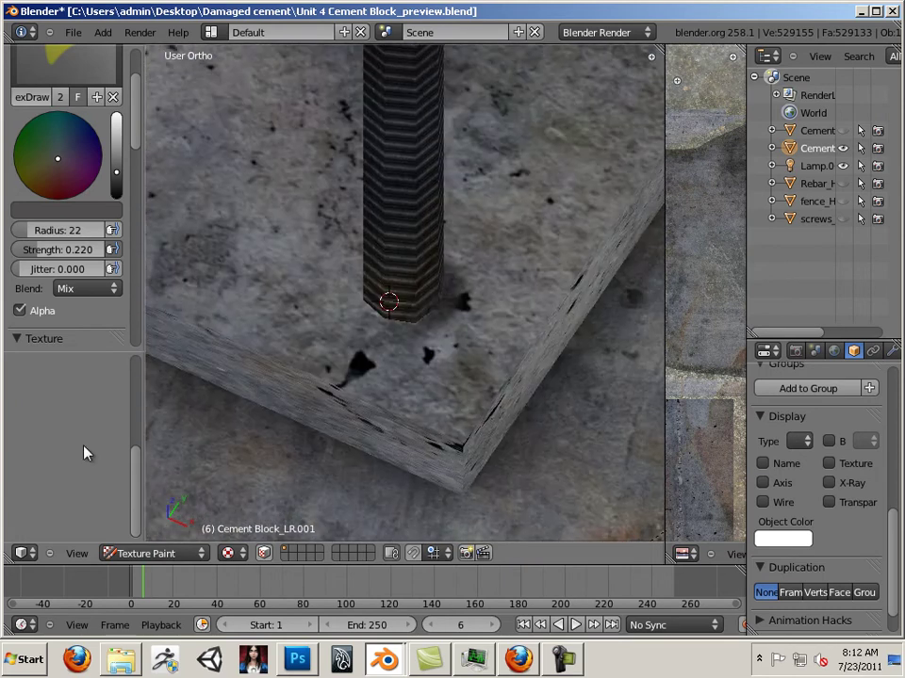
middle_drag(169, 441, 368, 324)
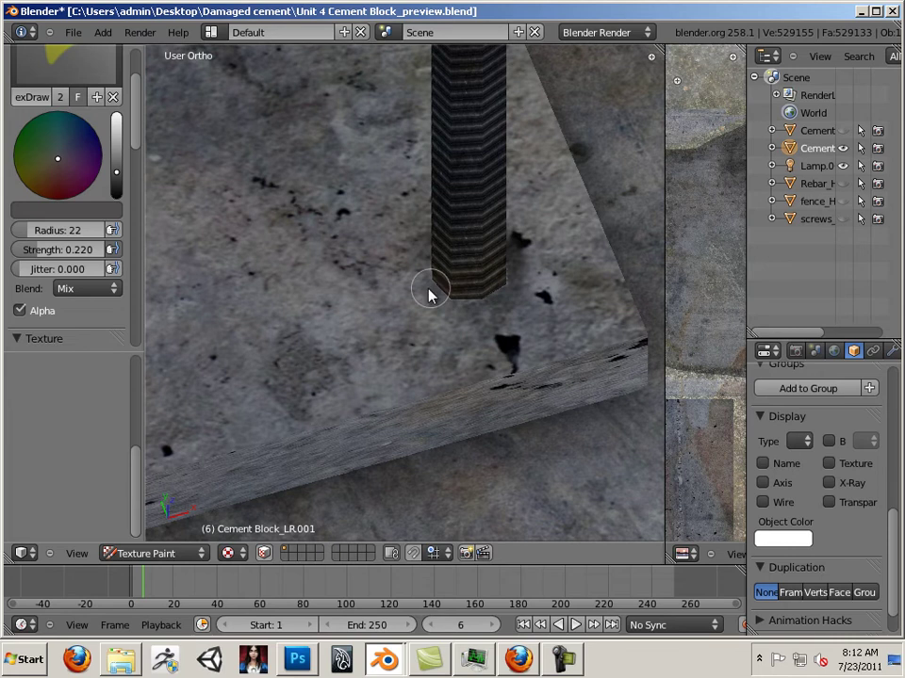
mouse_move(441, 298)
middle_down()
mouse_move(489, 345)
mouse_move(480, 275)
mouse_move(397, 345)
mouse_move(386, 297)
mouse_move(407, 366)
middle_up()
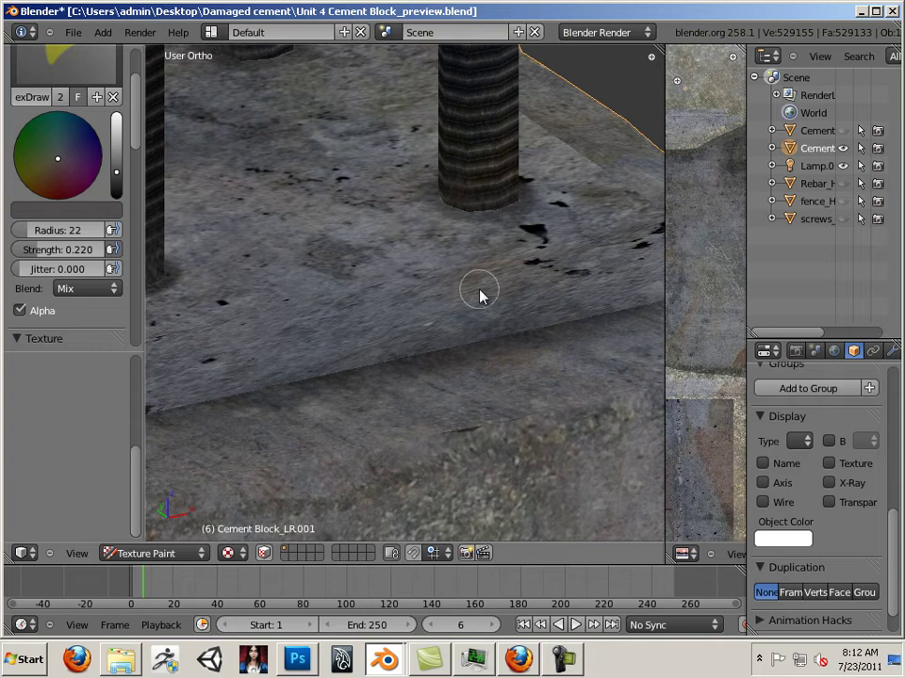
mouse_move(454, 228)
middle_down()
mouse_move(494, 200)
mouse_move(563, 314)
middle_up()
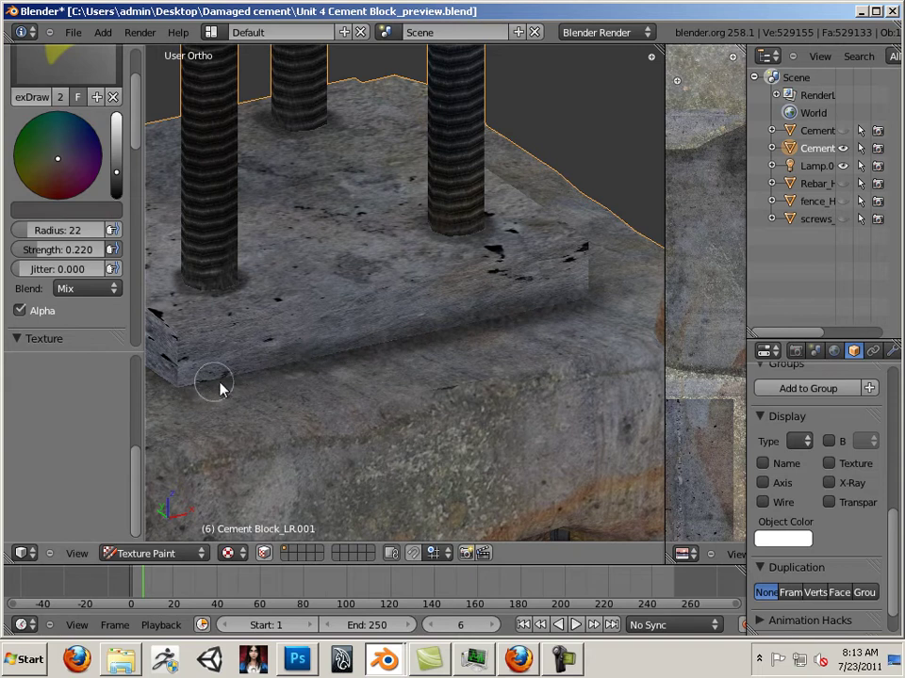
middle_drag(277, 370, 634, 392)
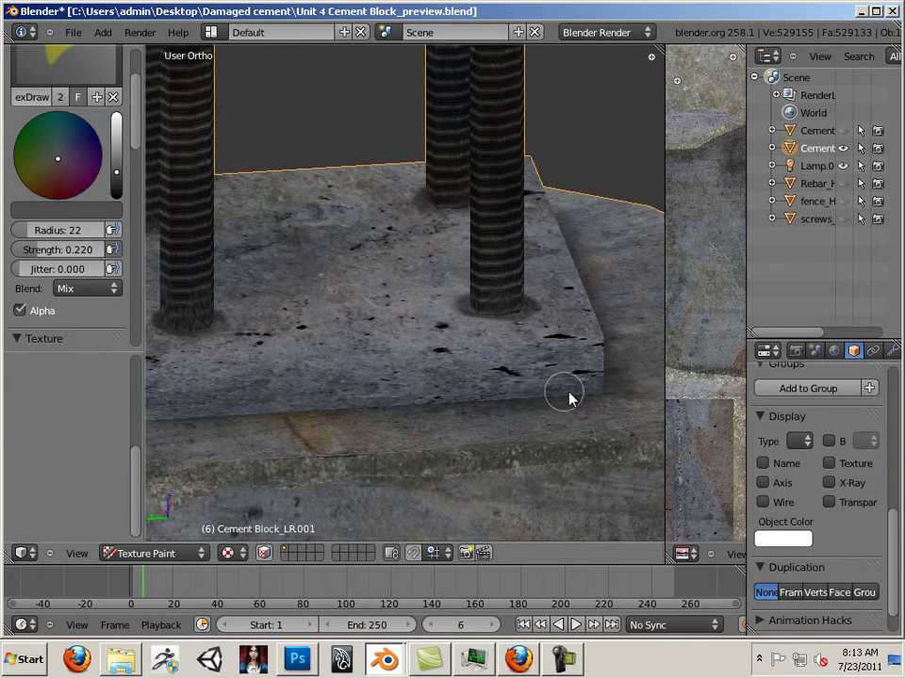
middle_drag(324, 428, 526, 403)
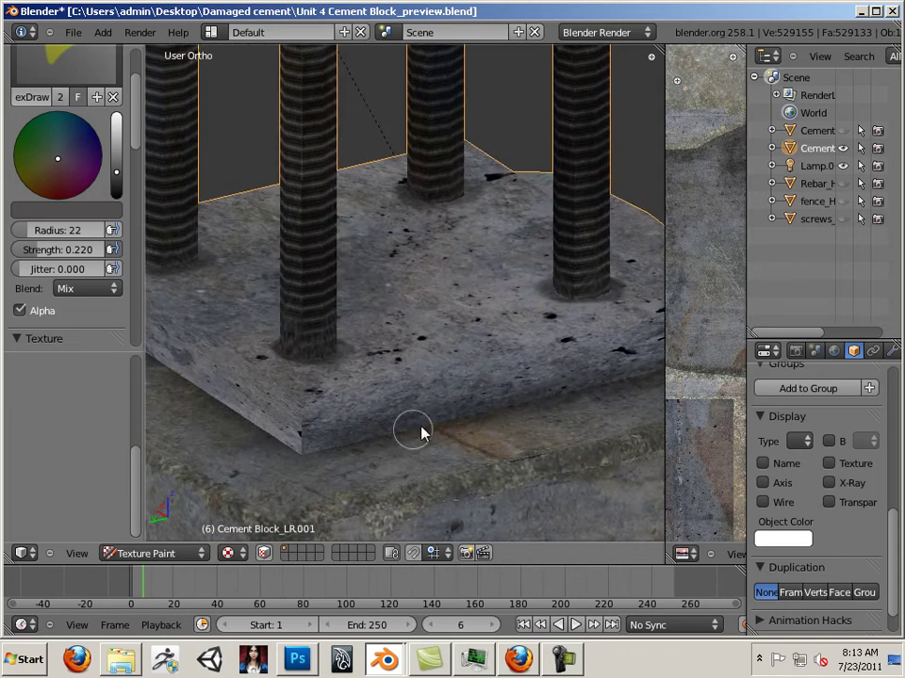
middle_drag(461, 428, 597, 449)
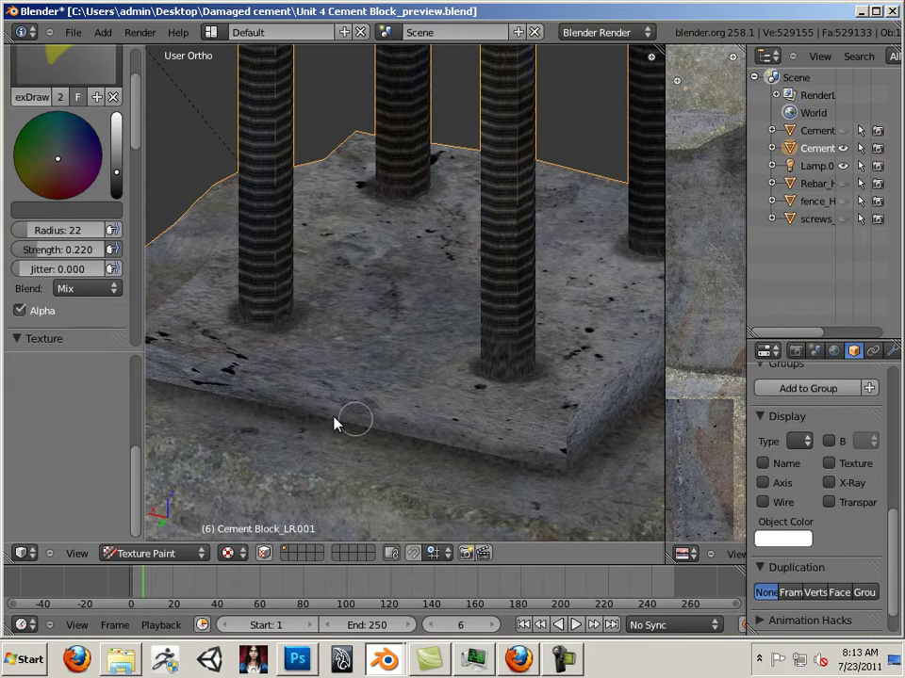
mouse_move(339, 489)
middle_down()
mouse_move(384, 442)
mouse_move(514, 420)
middle_up()
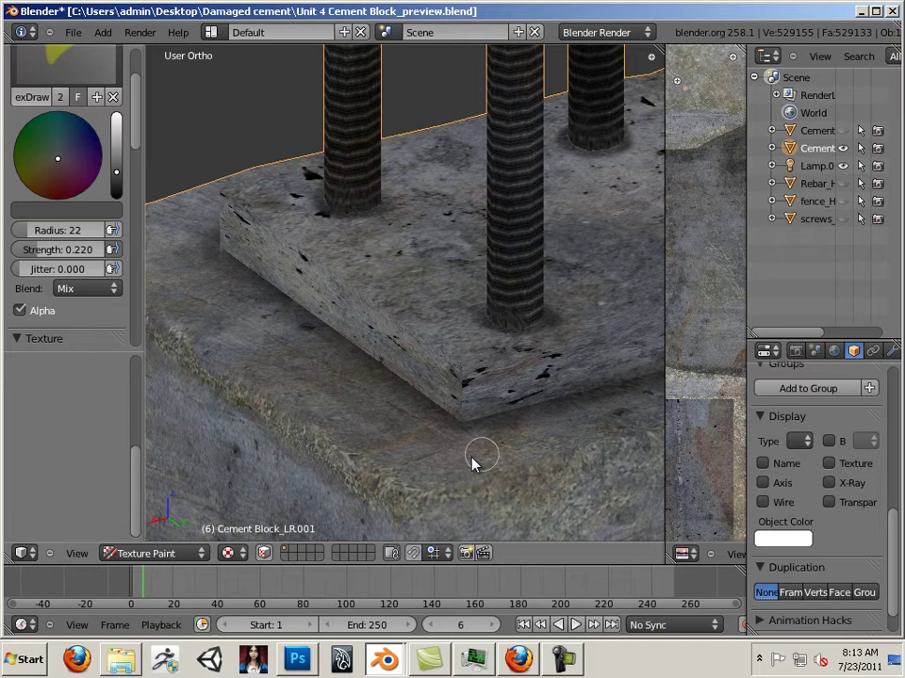
mouse_move(475, 465)
middle_down()
mouse_move(275, 457)
mouse_move(198, 481)
mouse_move(95, 484)
mouse_move(397, 427)
mouse_move(426, 401)
mouse_move(368, 411)
middle_up()
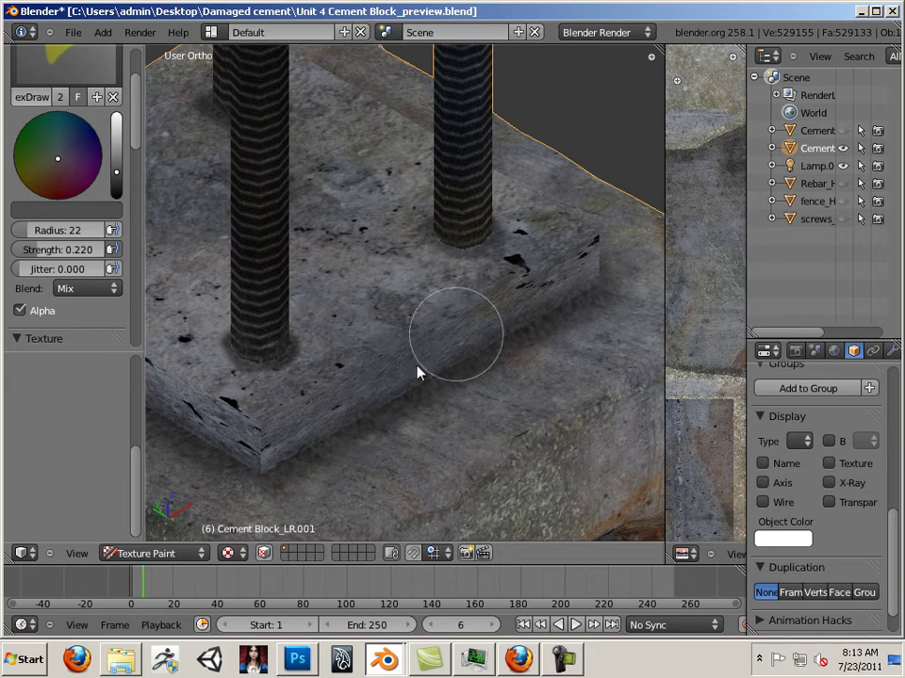
- Enlarge the brush radius to 53 with F
key(f)
click(357, 473)
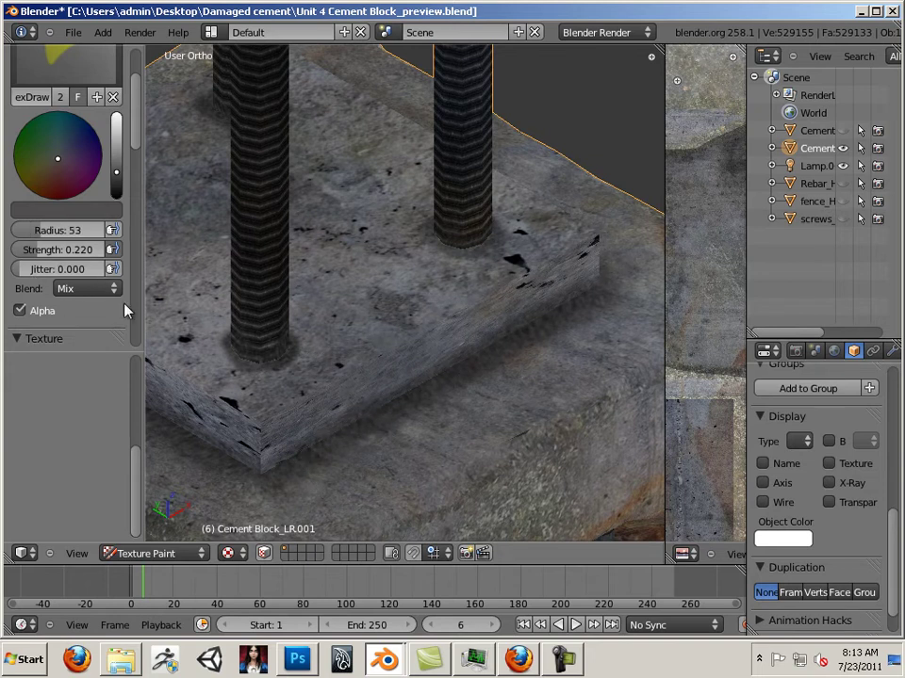
mouse_move(348, 448)
middle_down()
mouse_move(478, 410)
mouse_move(499, 427)
middle_up()
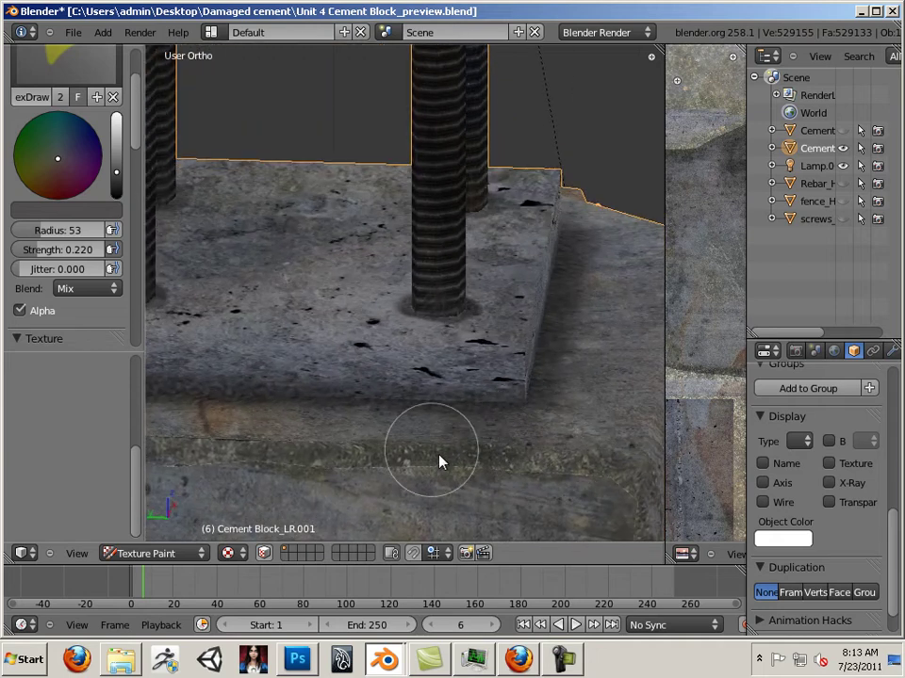
- Raise brush strength to 0.837 from a top-down view and undo a test dab on the plate
scroll(488, 403, down, 5)
middle_drag(500, 387, 343, 399)
key(Left)
key(Left)
key(Left)
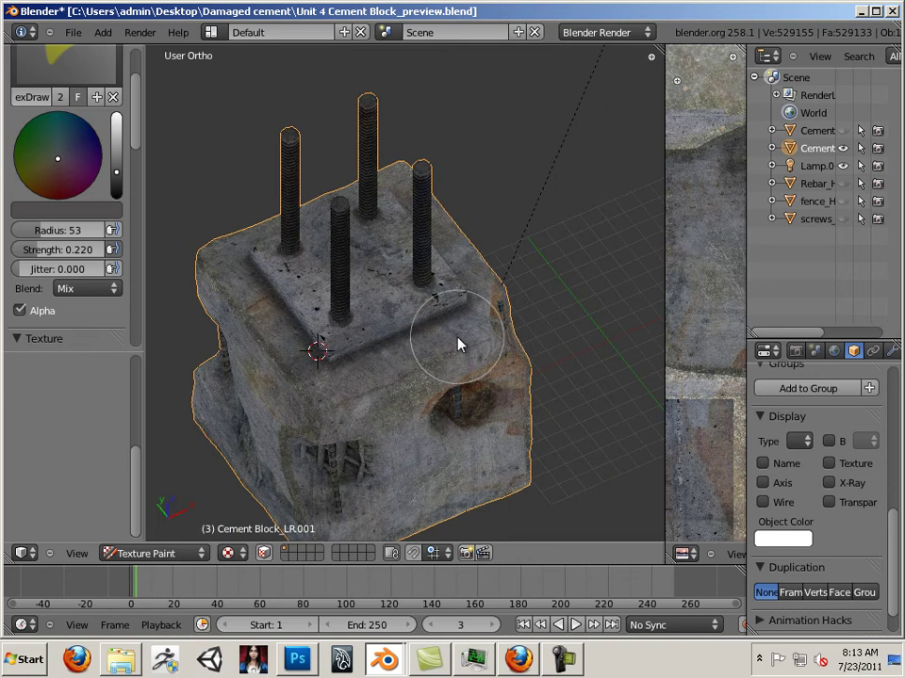
scroll(460, 348, up, 3)
middle_drag(424, 306, 368, 323)
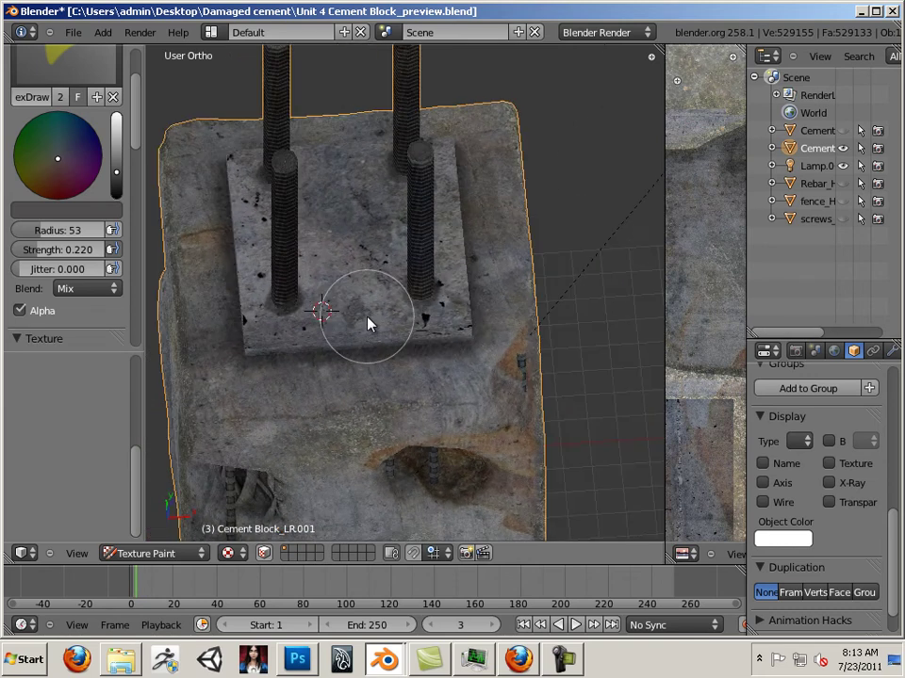
drag(61, 250, 104, 250)
click(349, 237)
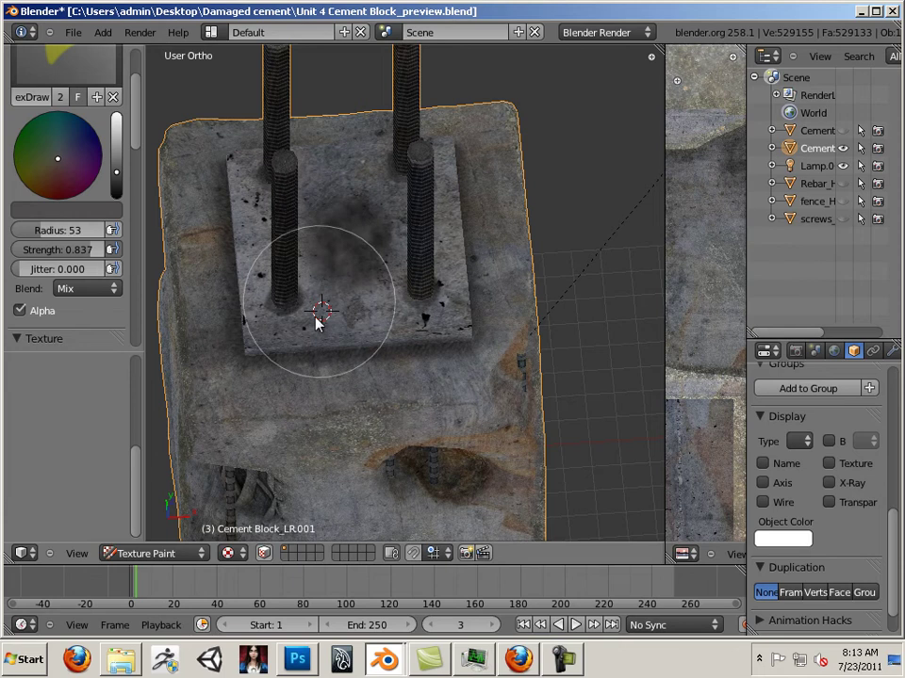
key(ctrl+z)
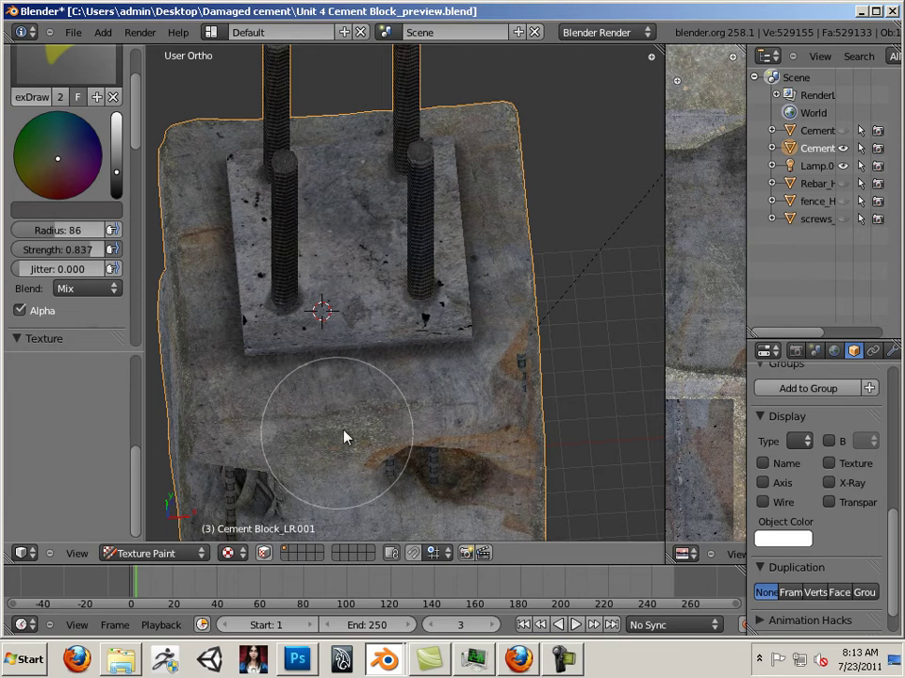
mouse_move(345, 436)
middle_down()
mouse_move(413, 378)
mouse_move(461, 397)
mouse_move(489, 387)
mouse_move(492, 400)
mouse_move(421, 426)
mouse_move(293, 387)
middle_up()
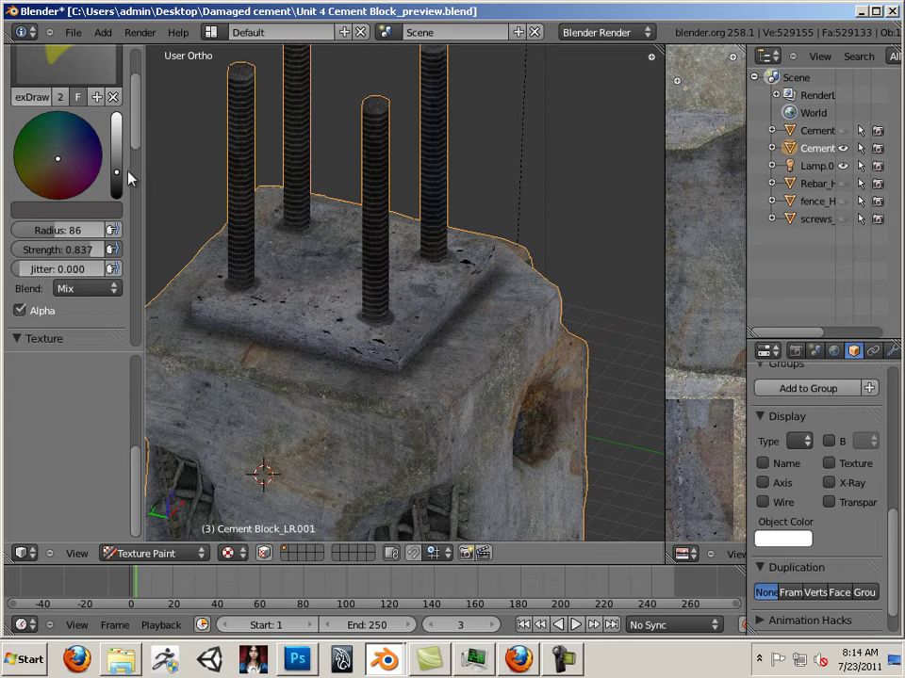
- Switch brush blending to Add and undo a white test mark at the slab corner
click(100, 287)
click(99, 251)
scroll(410, 323, up, 5)
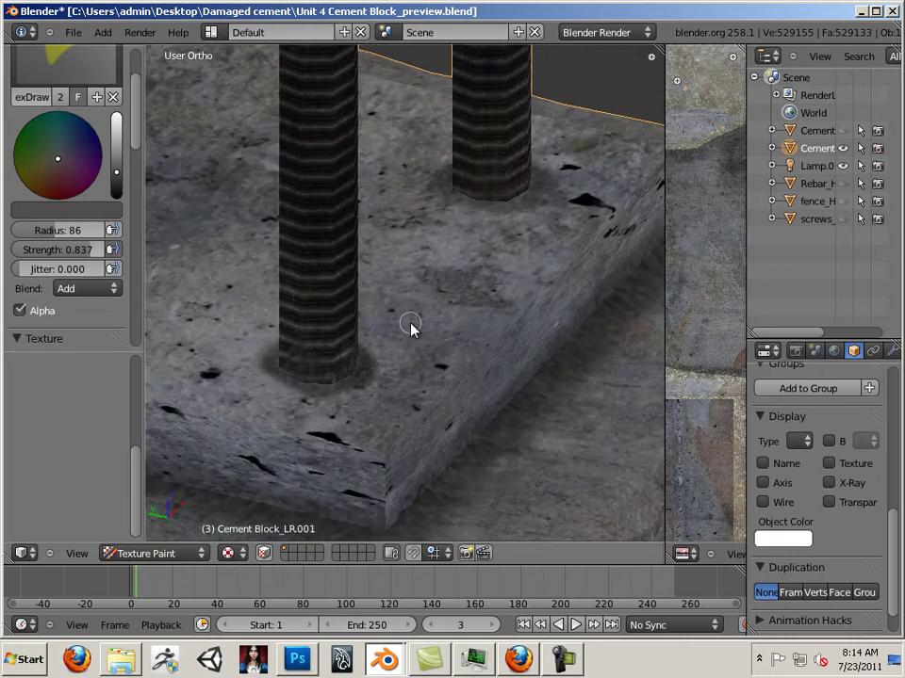
click(409, 441)
key(ctrl+z)
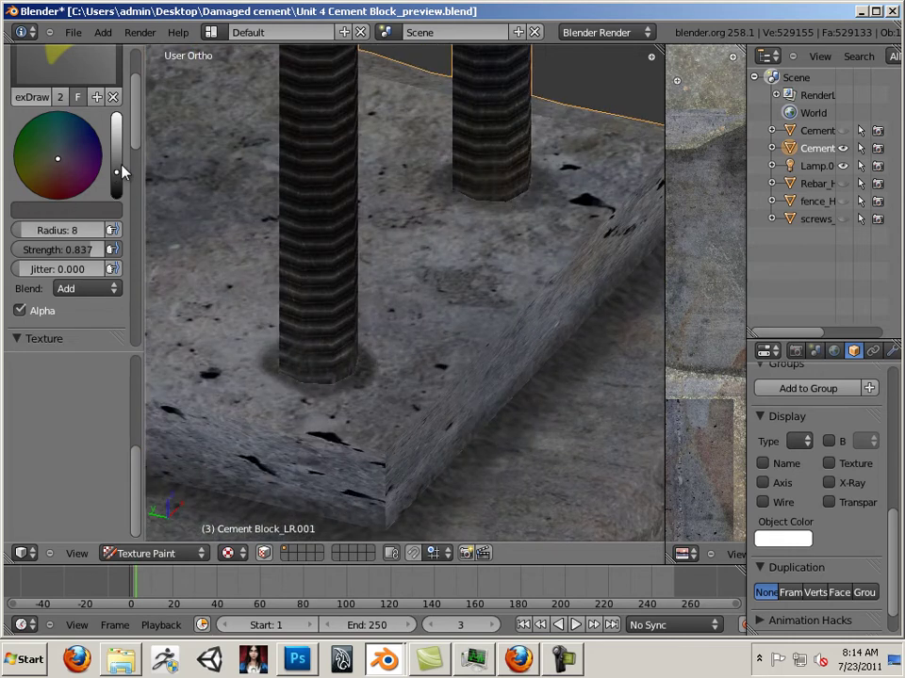
- Darken the paint colour and set brush strength to 0.190
drag(117, 171, 115, 187)
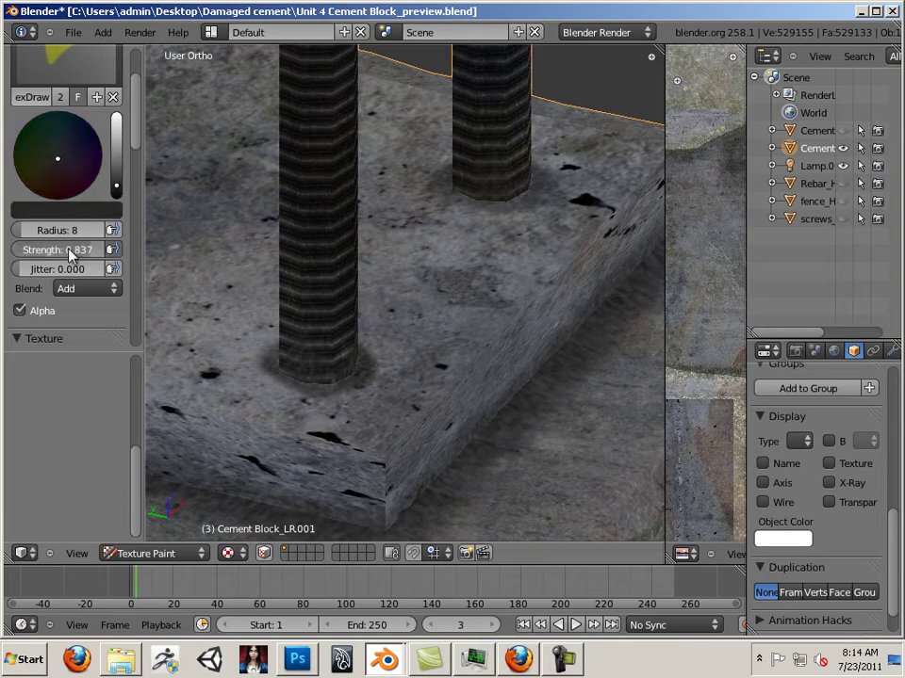
drag(70, 253, 4, 255)
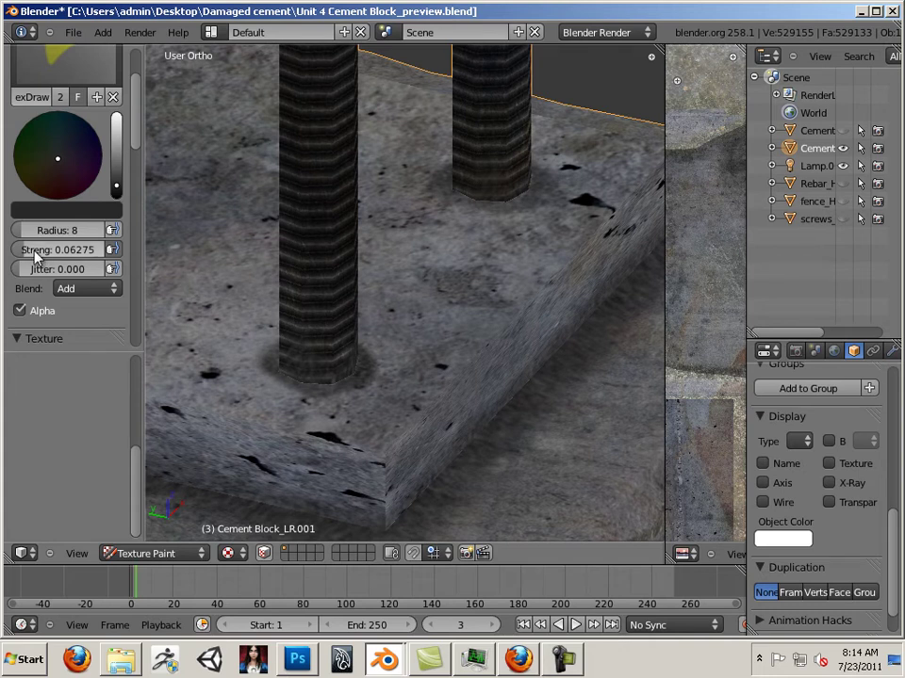
drag(29, 249, 57, 250)
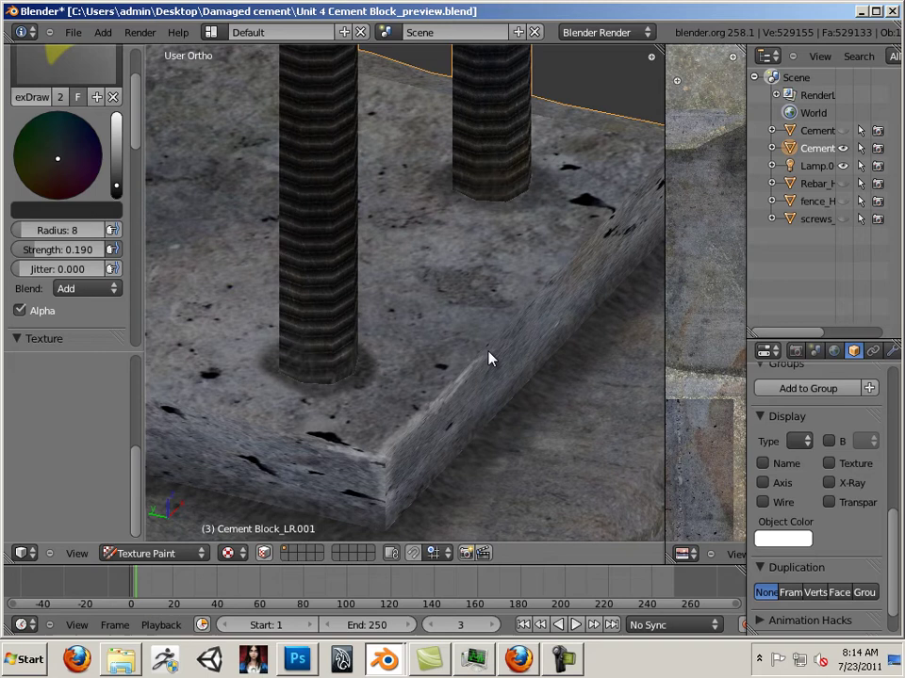
- Paint light wear strokes along the slab's front and front-left edges up to the corner
scroll(565, 404, up, 6)
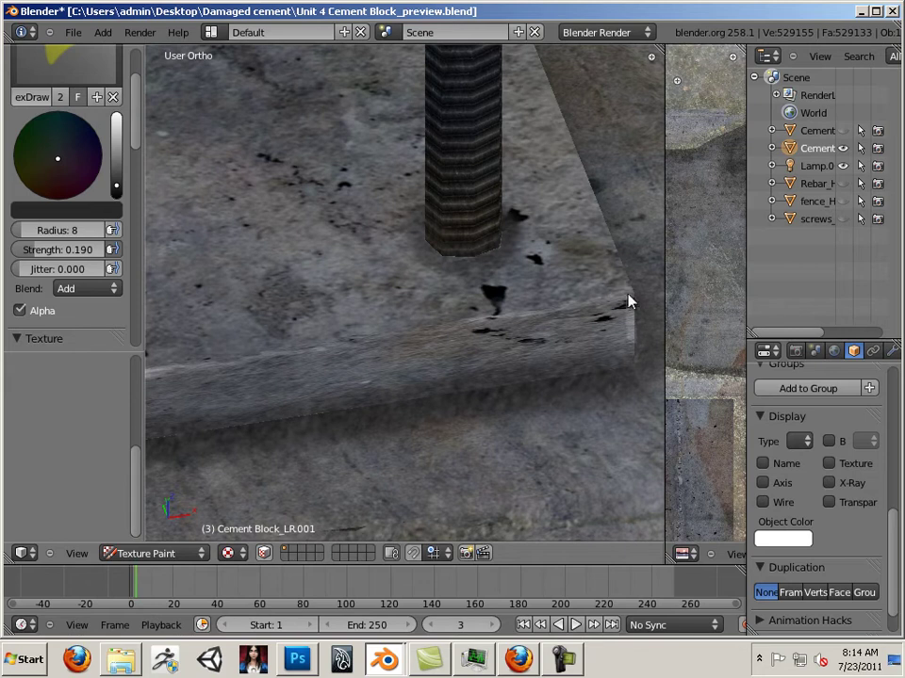
drag(604, 311, 335, 348)
middle_drag(502, 326, 359, 335)
mouse_move(325, 339)
mouse_down()
mouse_move(406, 312)
mouse_move(365, 334)
mouse_up()
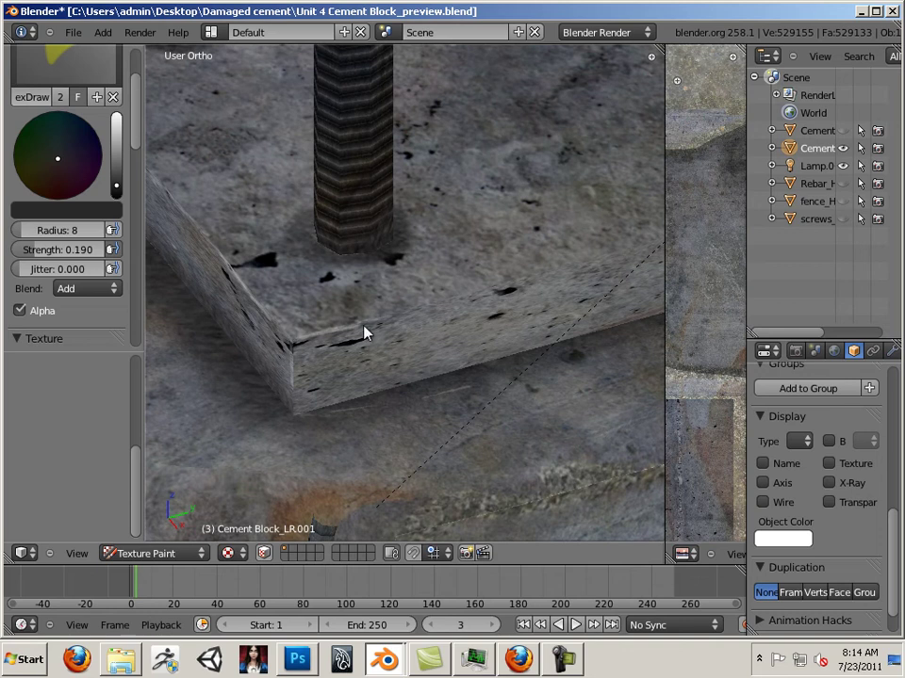
mouse_move(459, 302)
mouse_down()
mouse_move(297, 352)
mouse_move(291, 423)
mouse_up()
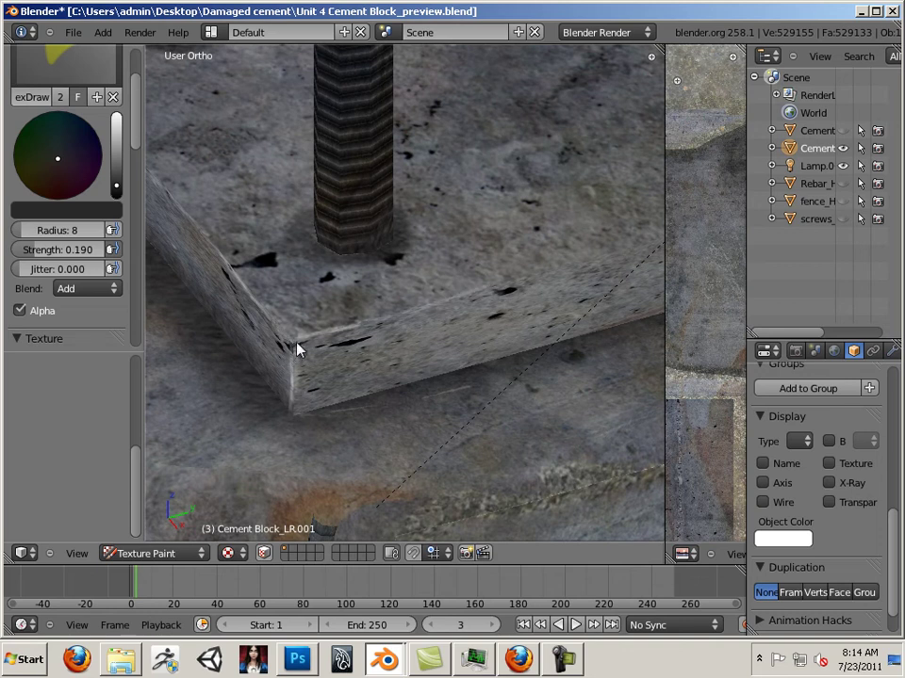
drag(297, 350, 495, 313)
middle_drag(495, 313, 333, 317)
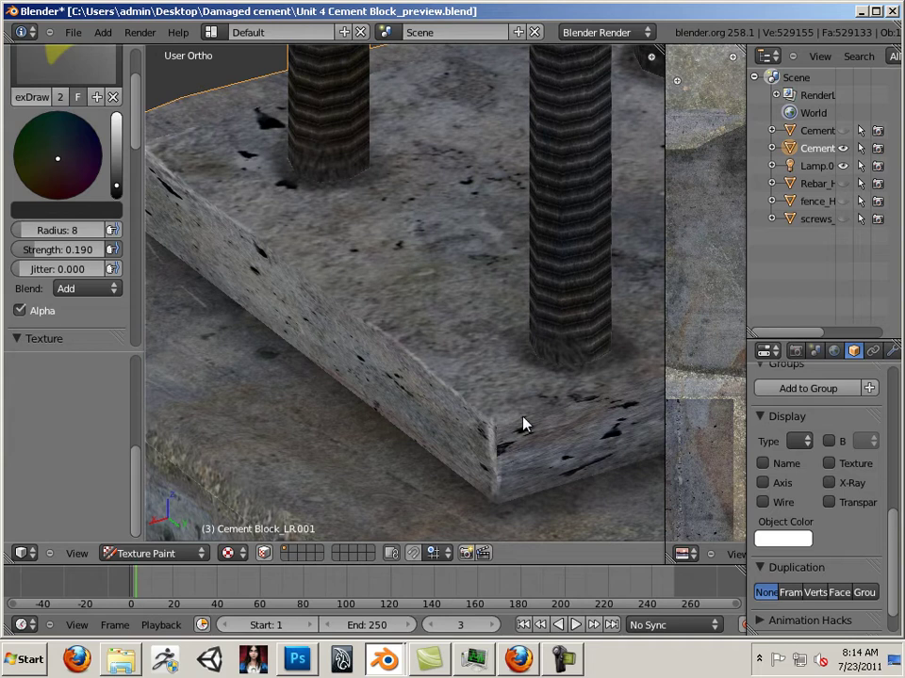
mouse_move(532, 419)
mouse_down()
mouse_move(602, 404)
mouse_move(541, 420)
mouse_up()
- Orbit around the slab, from above and among the rebar pillars, to review the wear
middle_drag(494, 446, 467, 420)
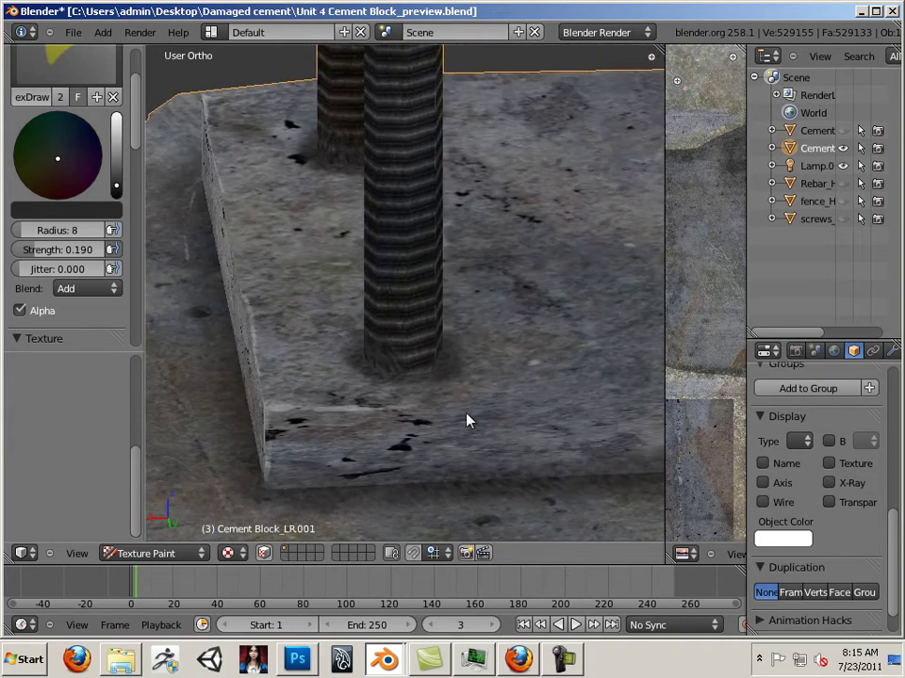
middle_drag(522, 415, 385, 442)
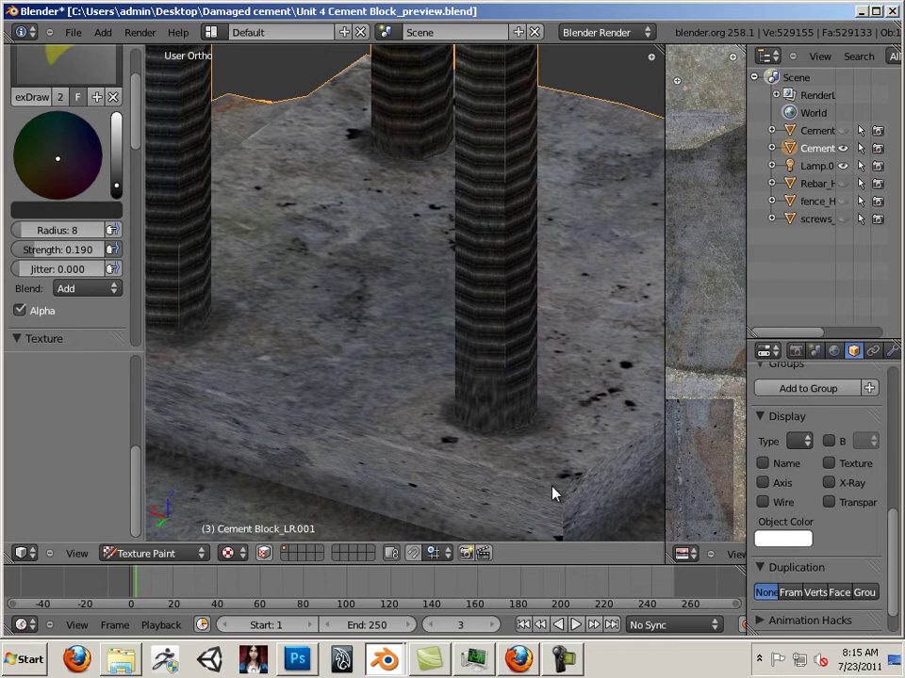
middle_drag(560, 495, 436, 440)
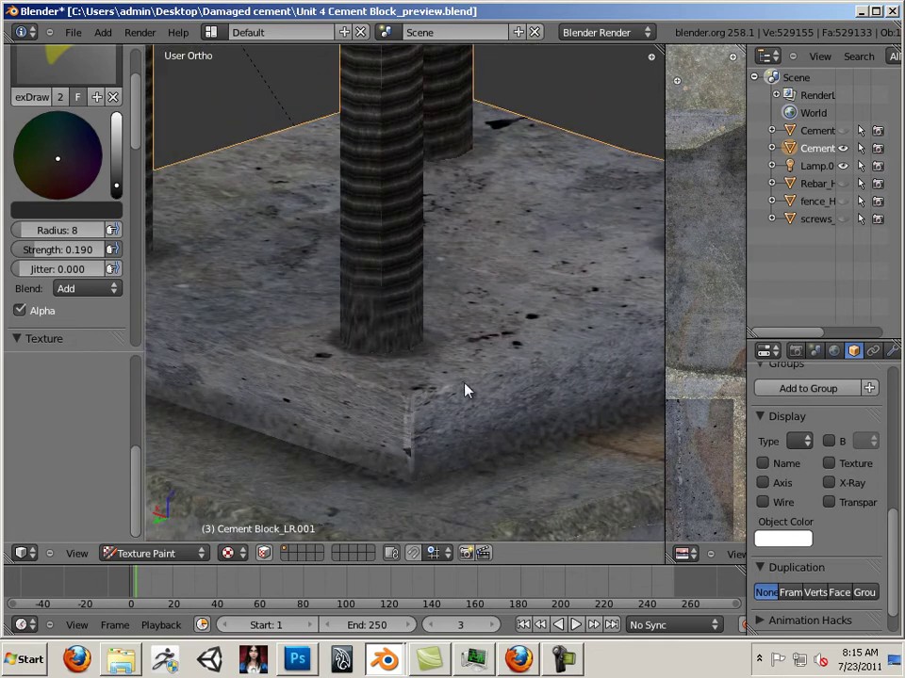
middle_drag(449, 387, 343, 480)
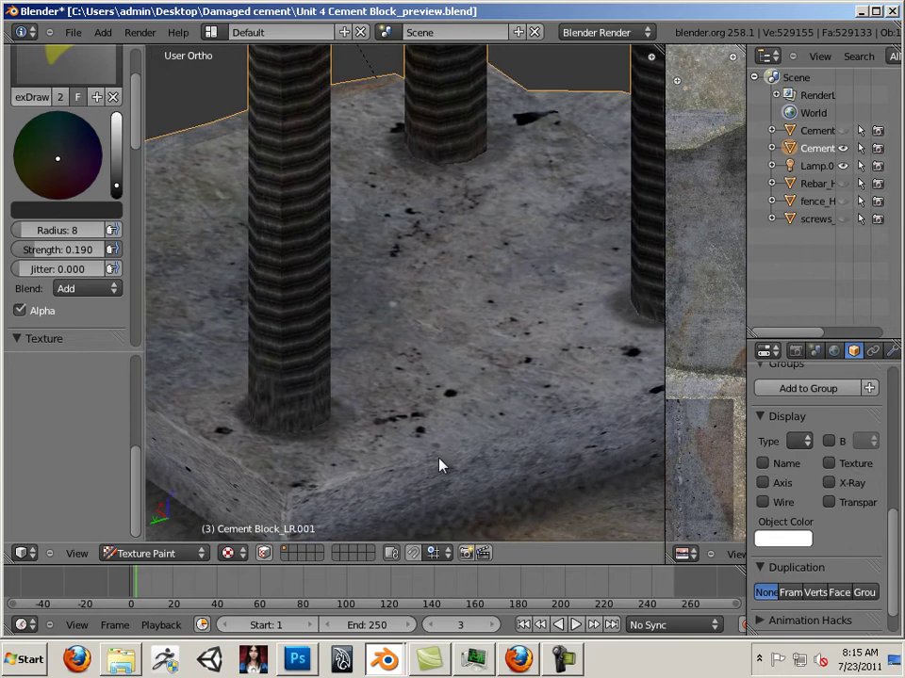
middle_drag(544, 443, 501, 328)
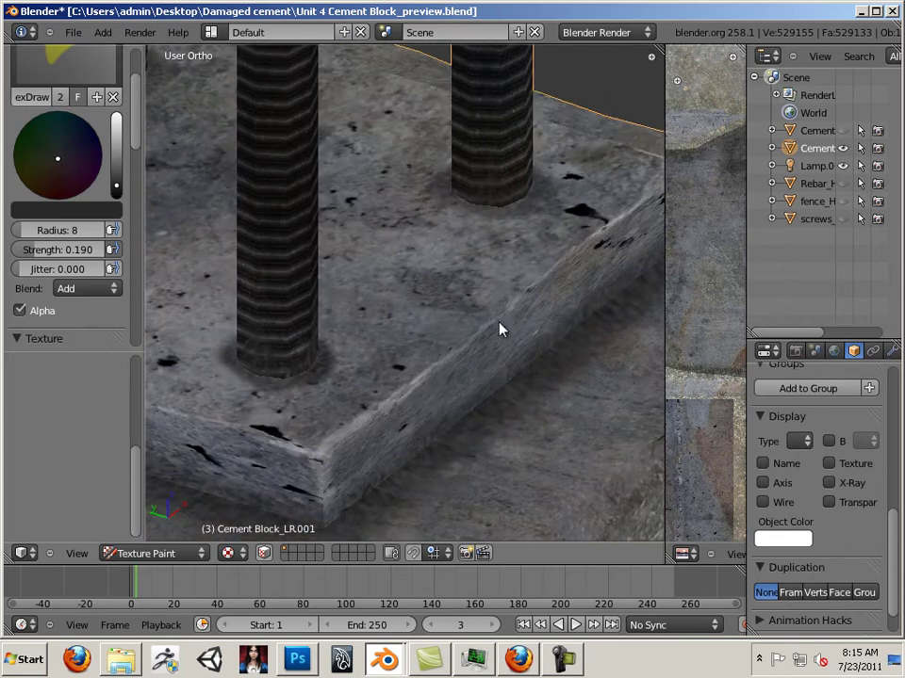
scroll(506, 264, down, 4)
middle_drag(486, 251, 420, 374)
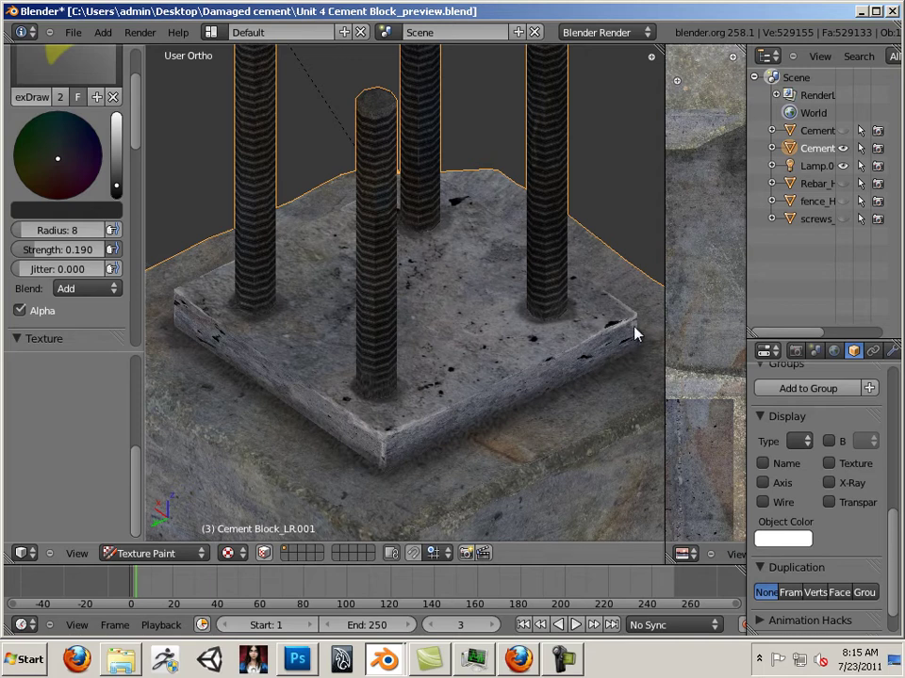
middle_drag(603, 335, 410, 356)
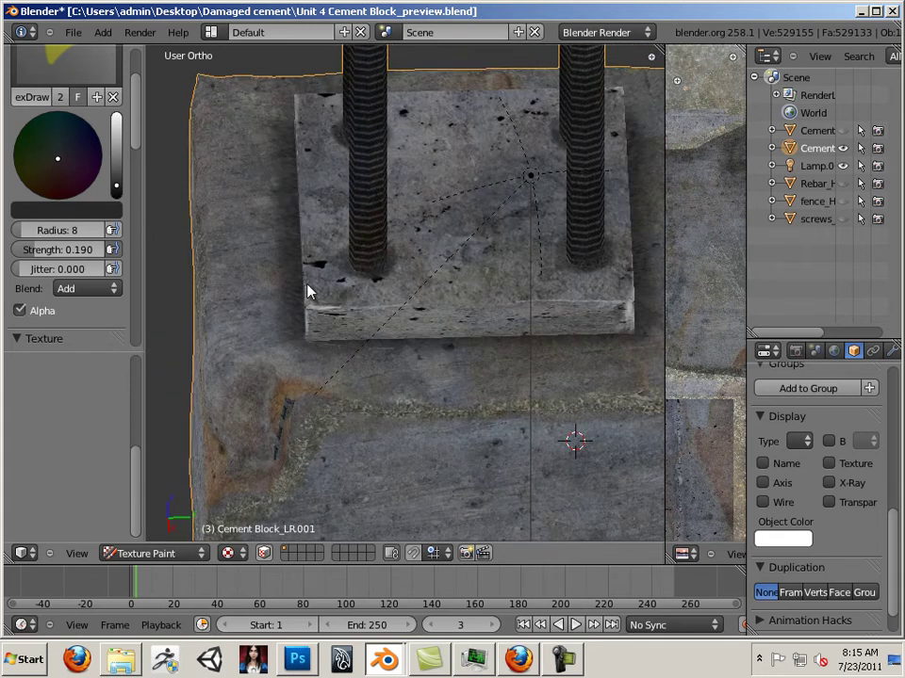
middle_drag(304, 302, 462, 315)
- Shrink the brush radius to 3 and save the blend file
key(f)
click(421, 325)
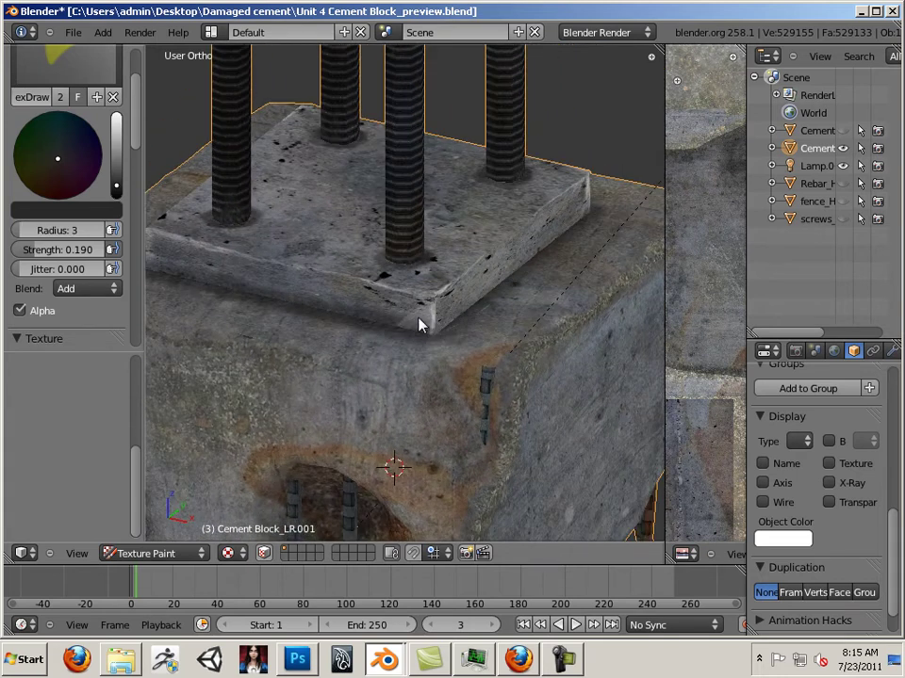
middle_drag(452, 336, 453, 330)
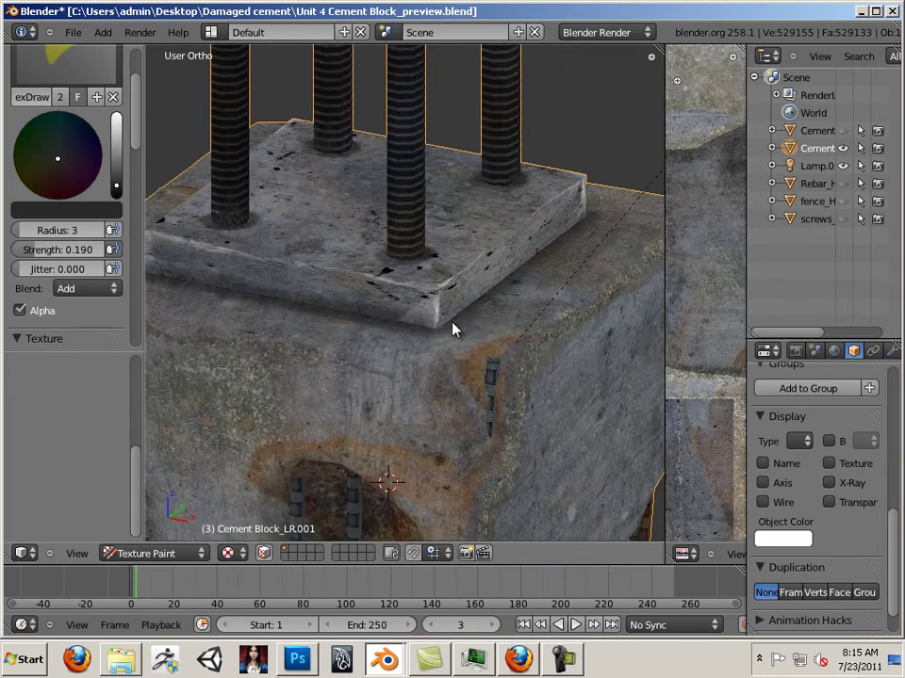
scroll(455, 325, up, 5)
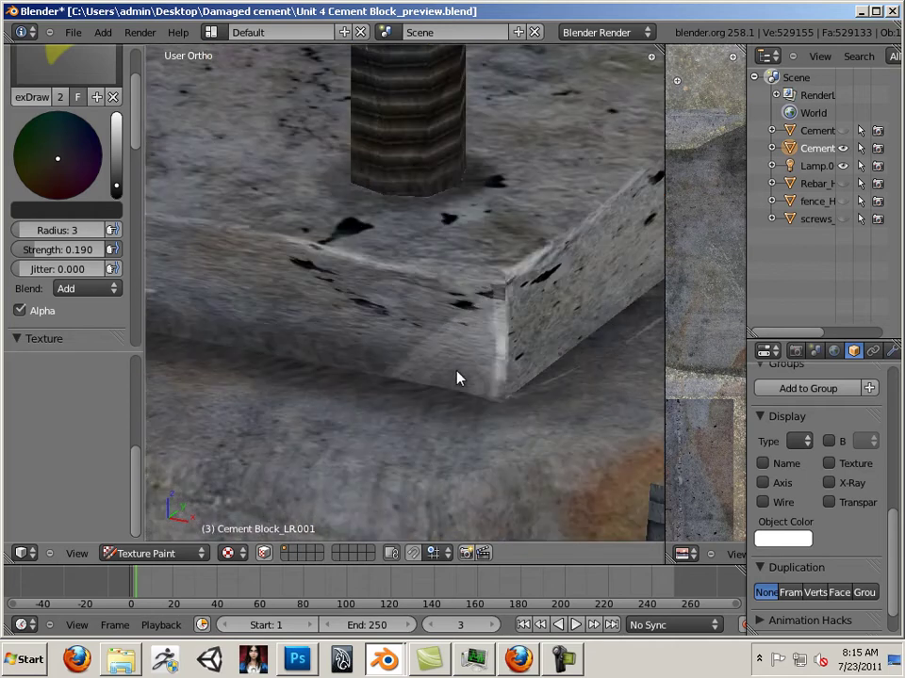
key(ctrl+s)
- Switch brush blending to Mix and brighten the plate's front corner edge
scroll(136, 143, down, 4)
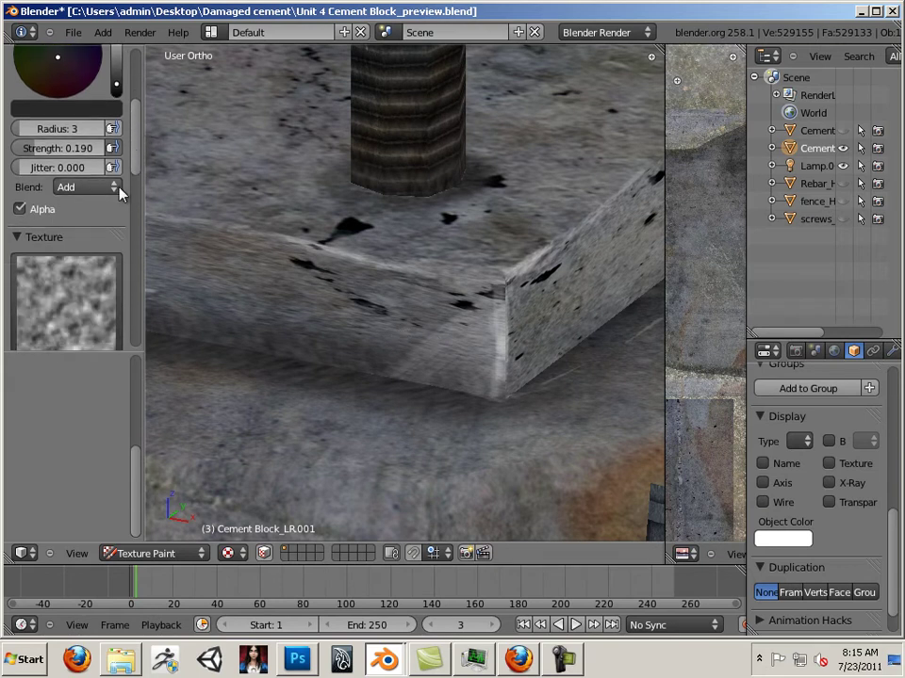
click(114, 187)
click(95, 204)
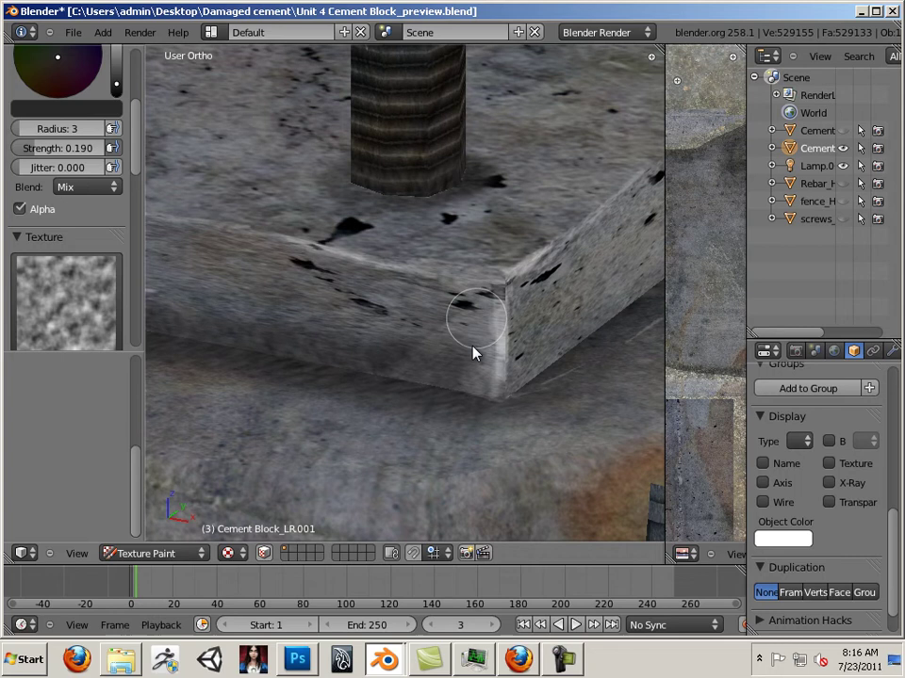
mouse_move(488, 341)
mouse_down()
mouse_move(403, 360)
mouse_move(433, 337)
mouse_move(408, 355)
mouse_move(495, 379)
mouse_up()
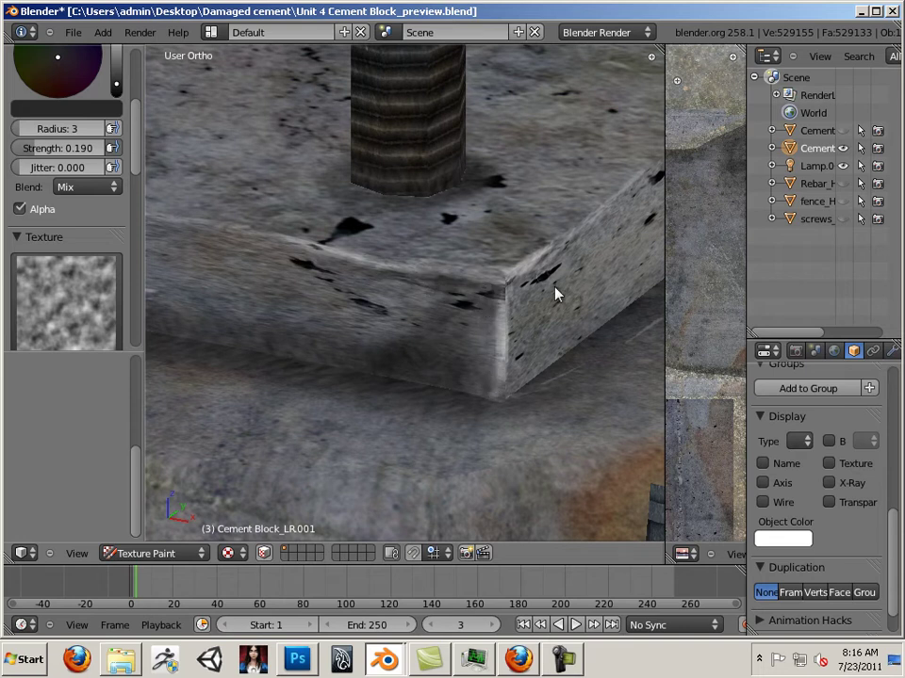
- Orbit and zoom so the plate faces the viewer with the second rebar visible
middle_drag(517, 412, 311, 391)
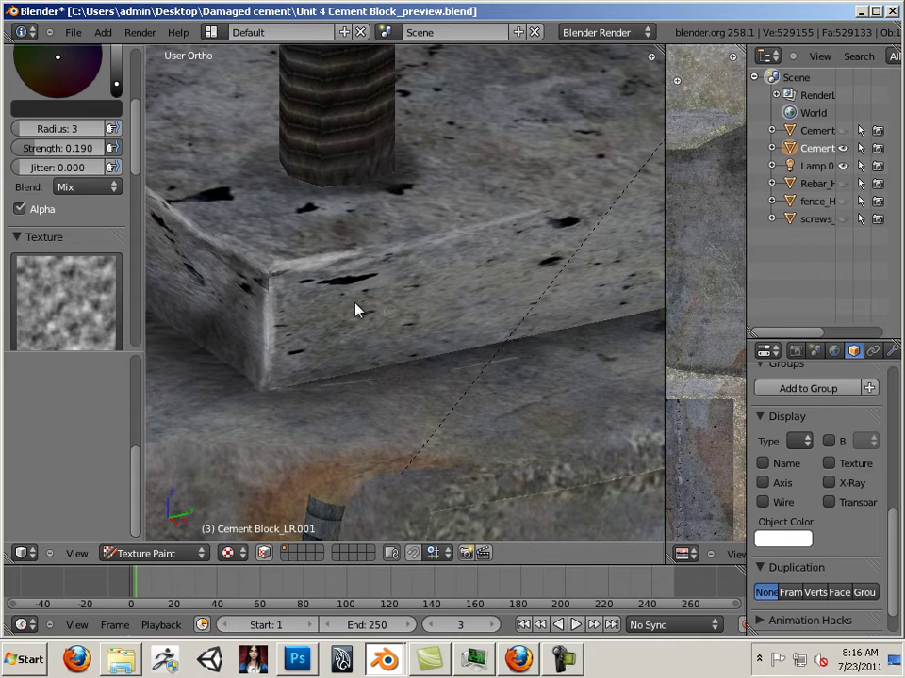
scroll(454, 229, down, 5)
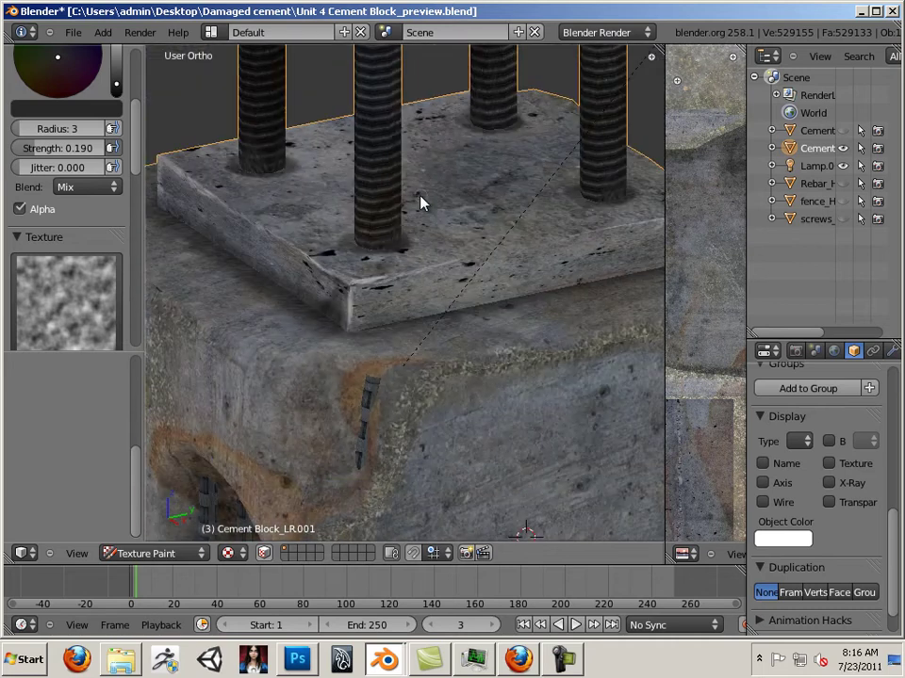
scroll(449, 226, up, 6)
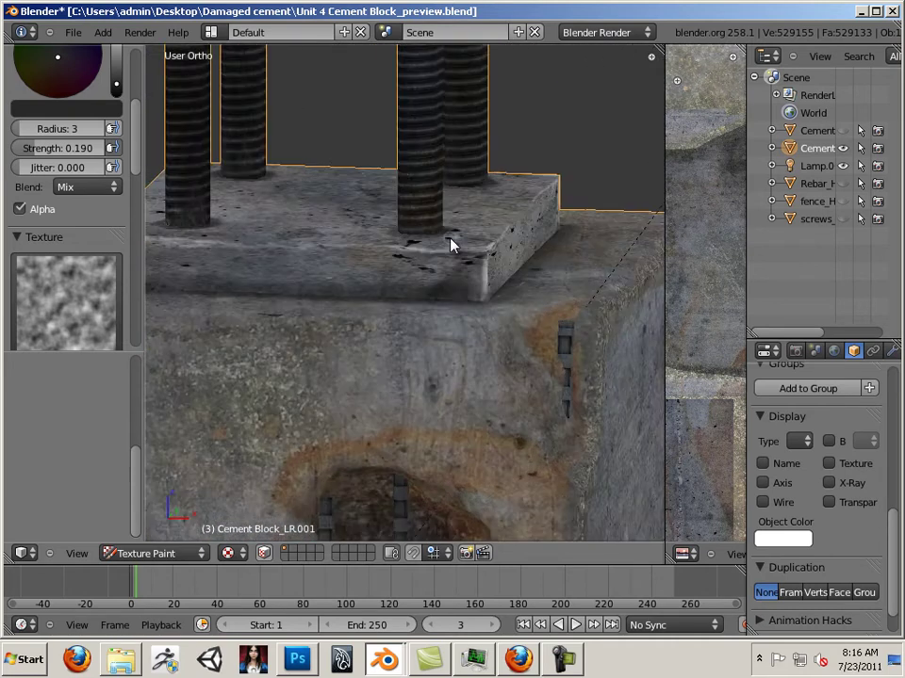
middle_drag(492, 247, 485, 274)
middle_drag(250, 256, 313, 256)
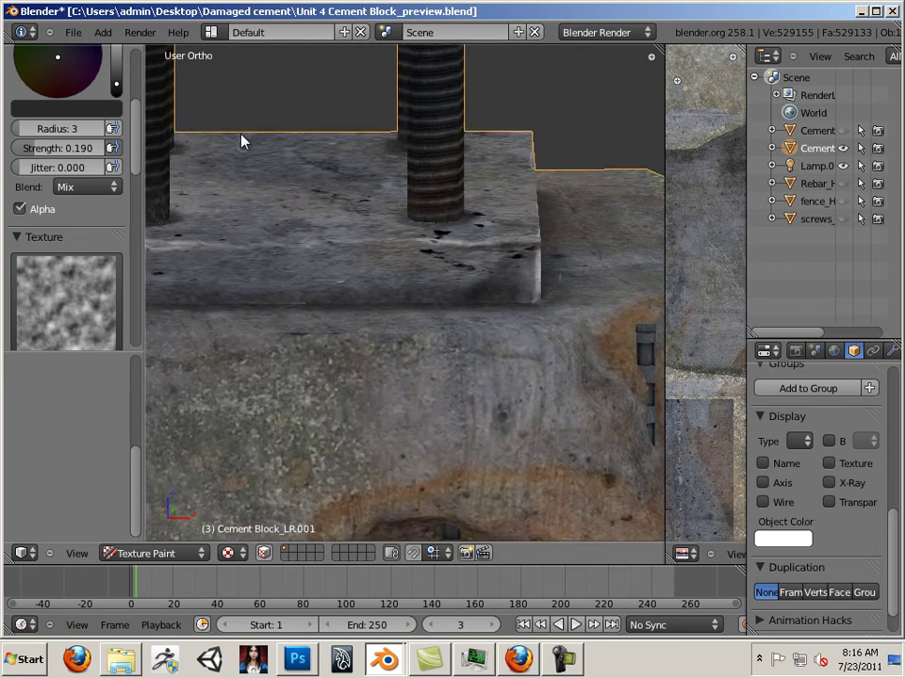
ctrl+scroll(118, 132, up, 4)
scroll(142, 111, up, 5)
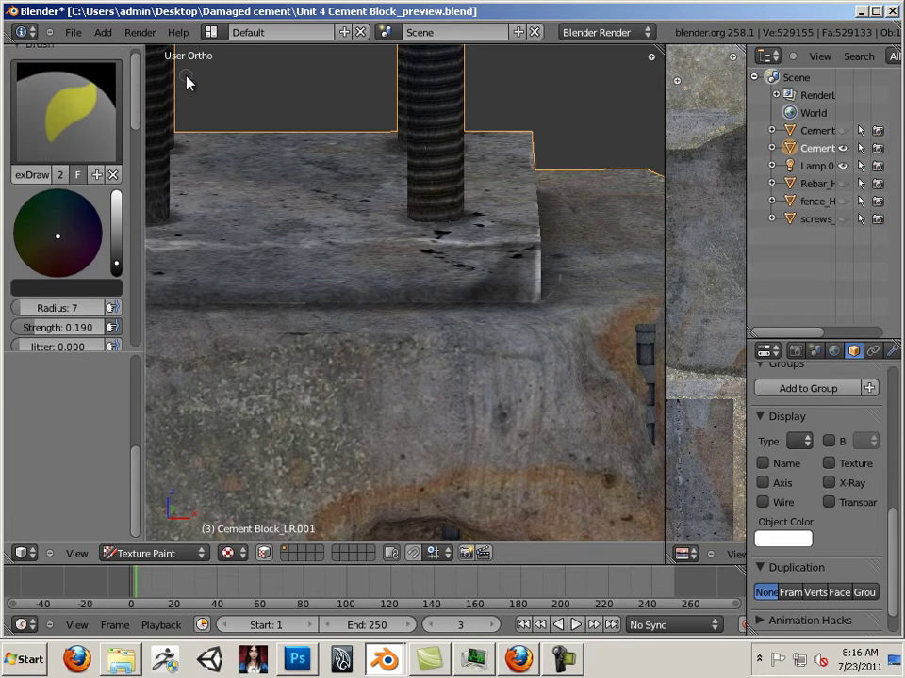
- Orbit to the face with the vertical rebar and darken the cavity at its base
click(81, 126)
middle_drag(556, 140, 486, 215)
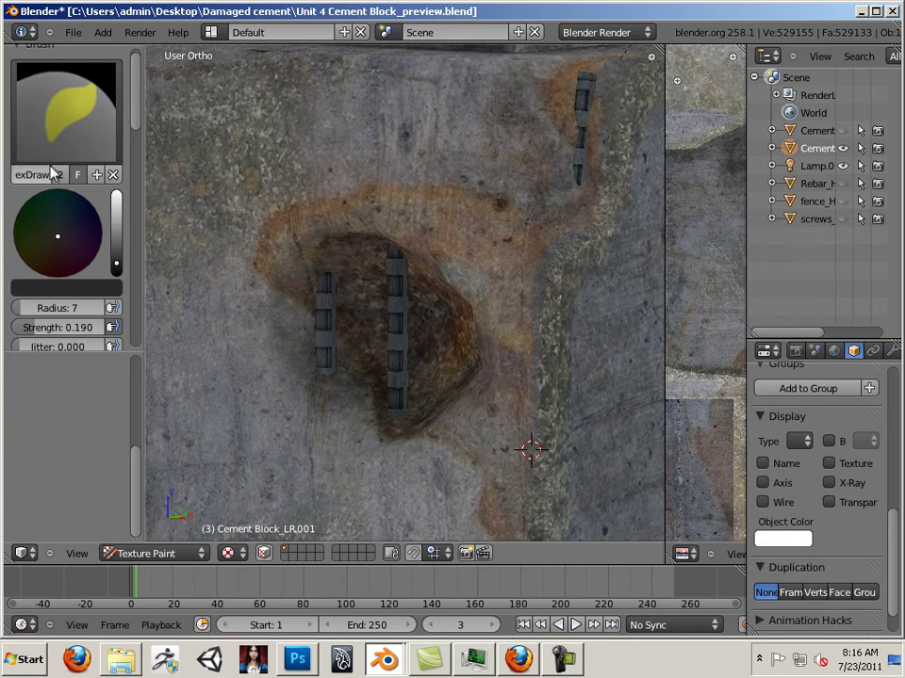
drag(135, 127, 128, 179)
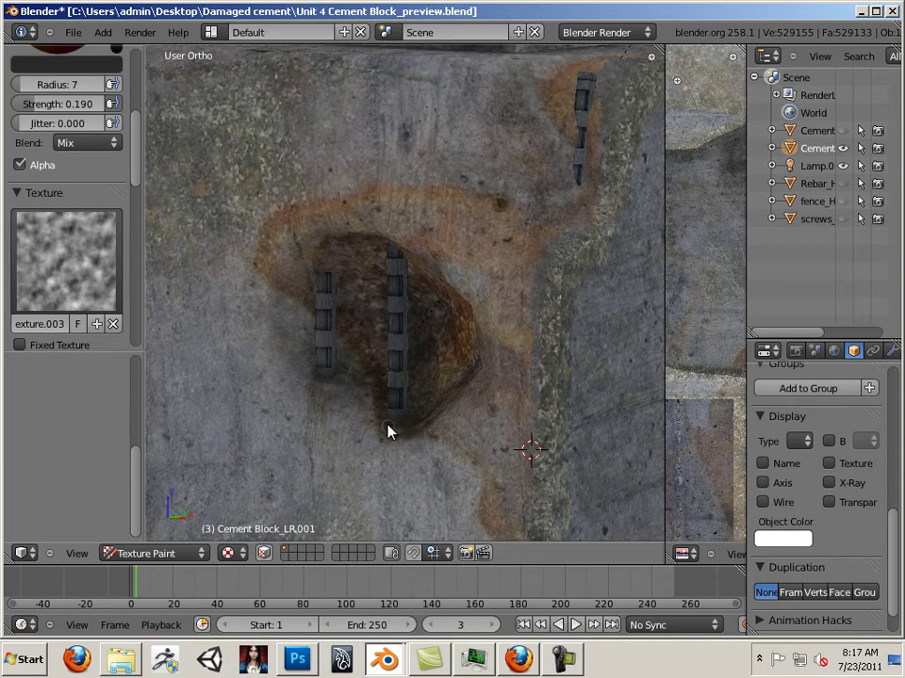
mouse_move(407, 438)
shift+middle_down()
mouse_move(323, 440)
mouse_move(396, 309)
shift+middle_up()
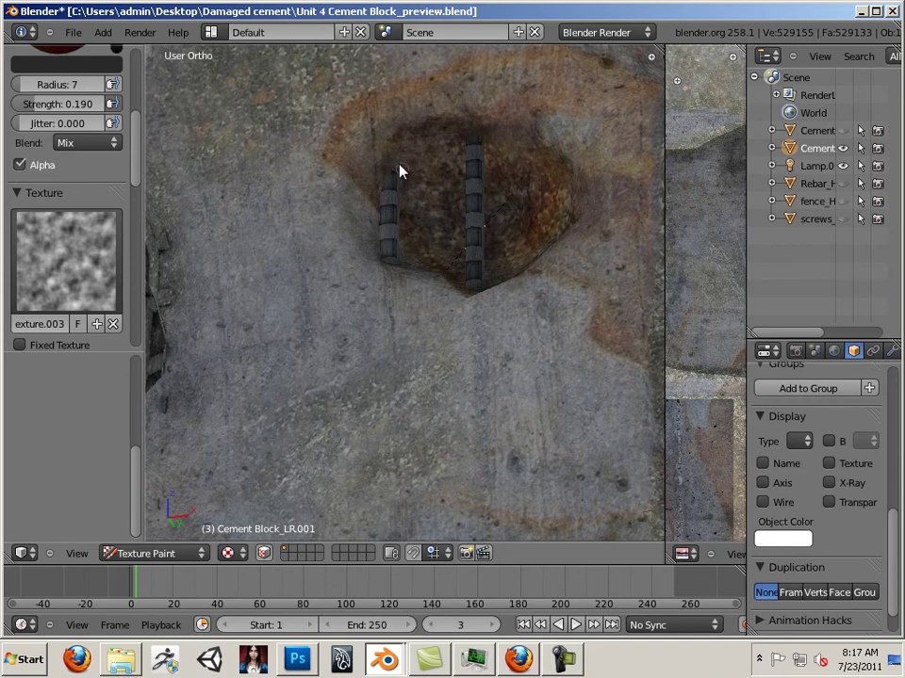
middle_drag(338, 294, 382, 188)
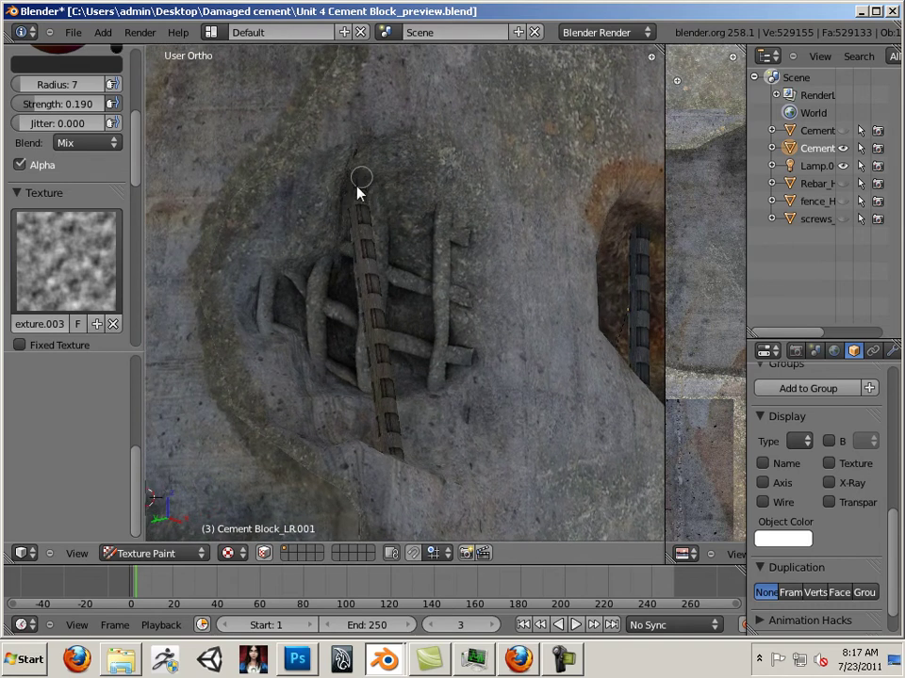
middle_drag(373, 442, 587, 253)
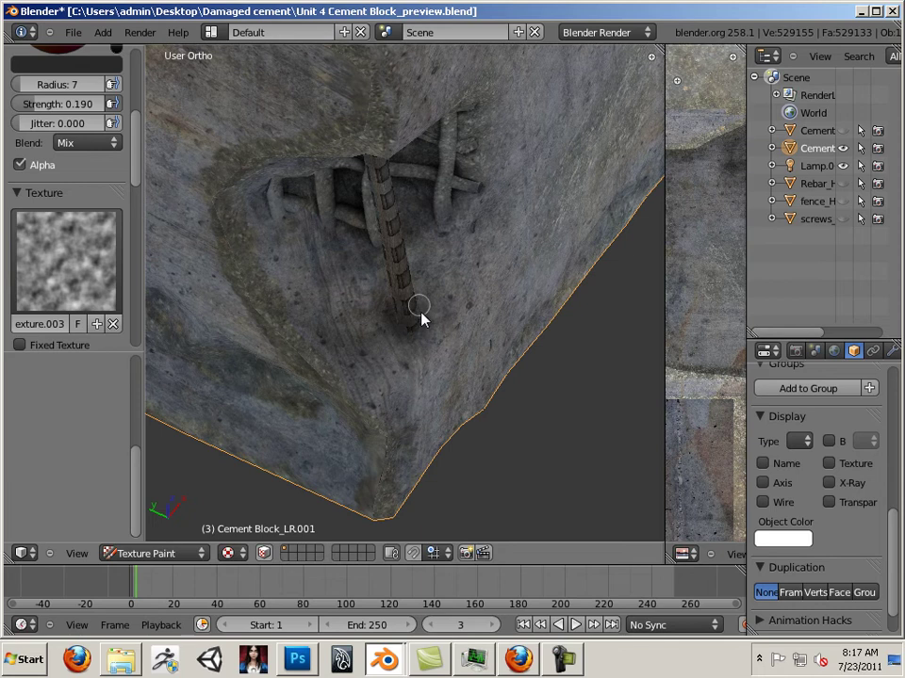
middle_drag(421, 320, 319, 256)
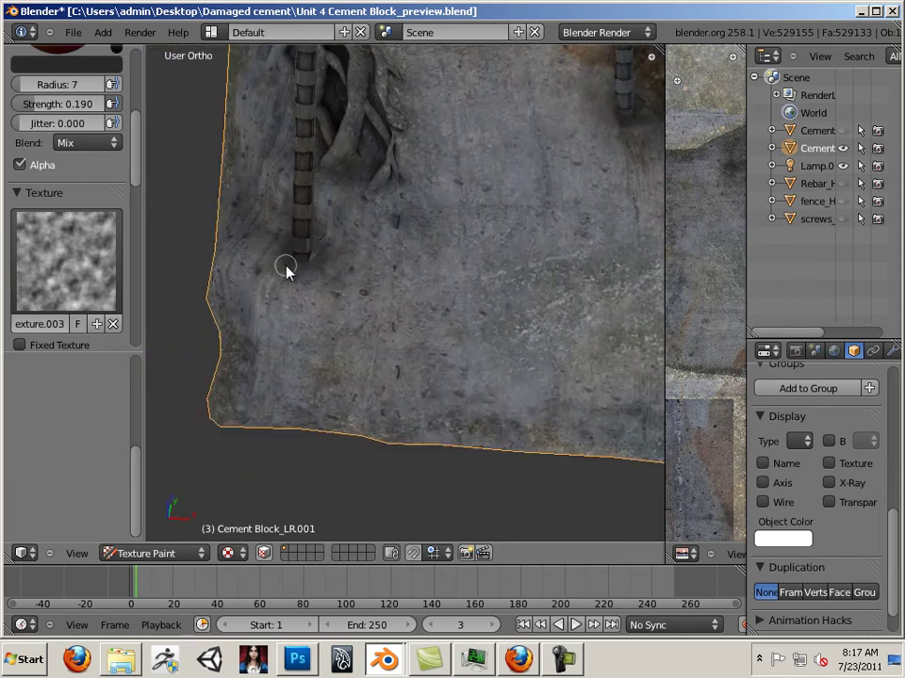
drag(285, 265, 314, 254)
- Paint stone texture over the rebar cage gap and darken around the rebar's lower end
middle_drag(262, 305, 416, 268)
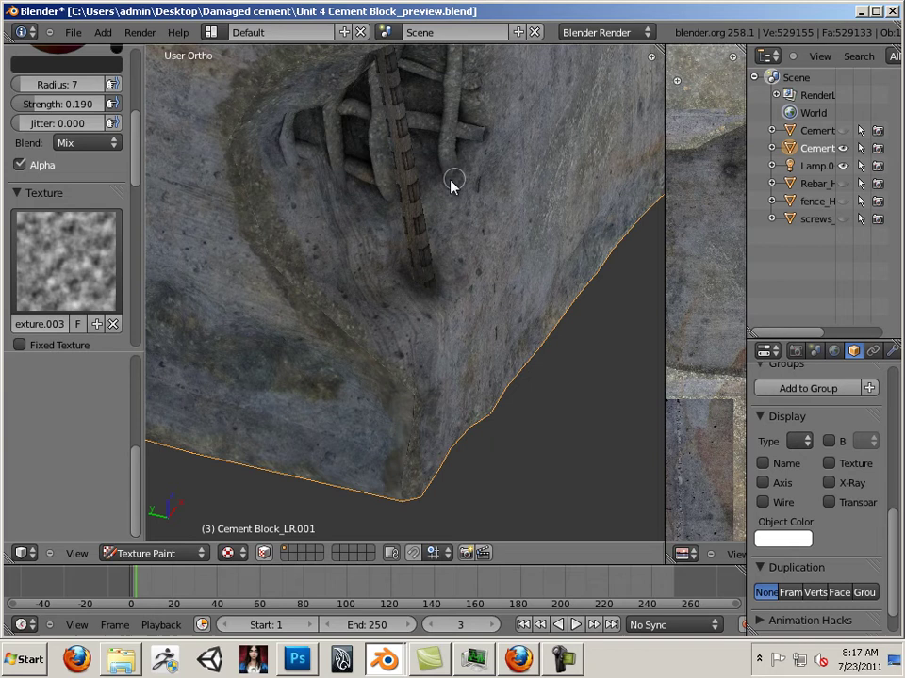
mouse_move(451, 185)
mouse_down()
mouse_move(371, 248)
mouse_move(396, 218)
mouse_up()
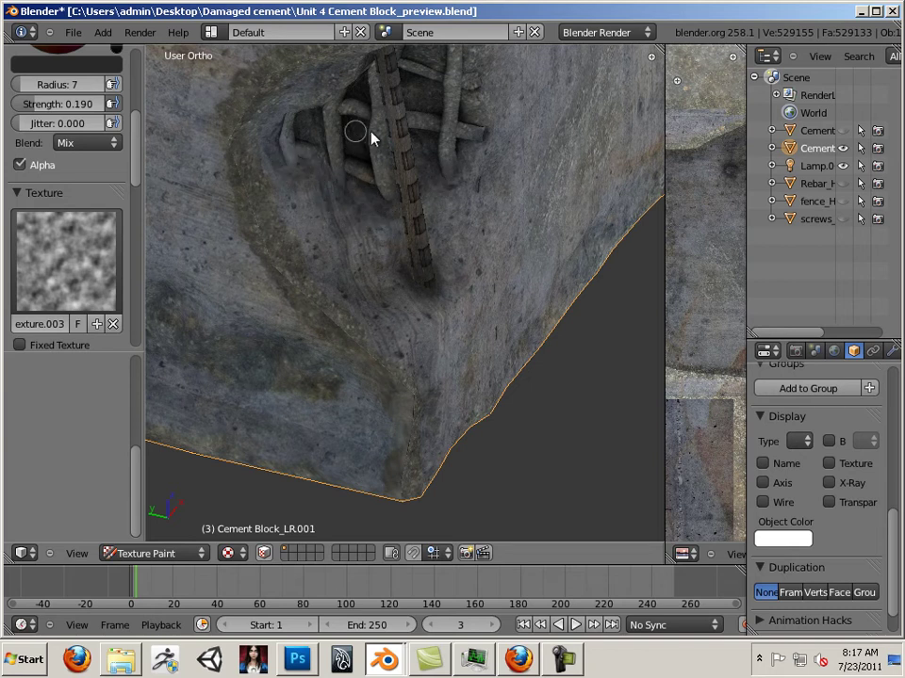
middle_drag(371, 137, 479, 334)
scroll(295, 340, up, 2)
scroll(503, 341, up, 3)
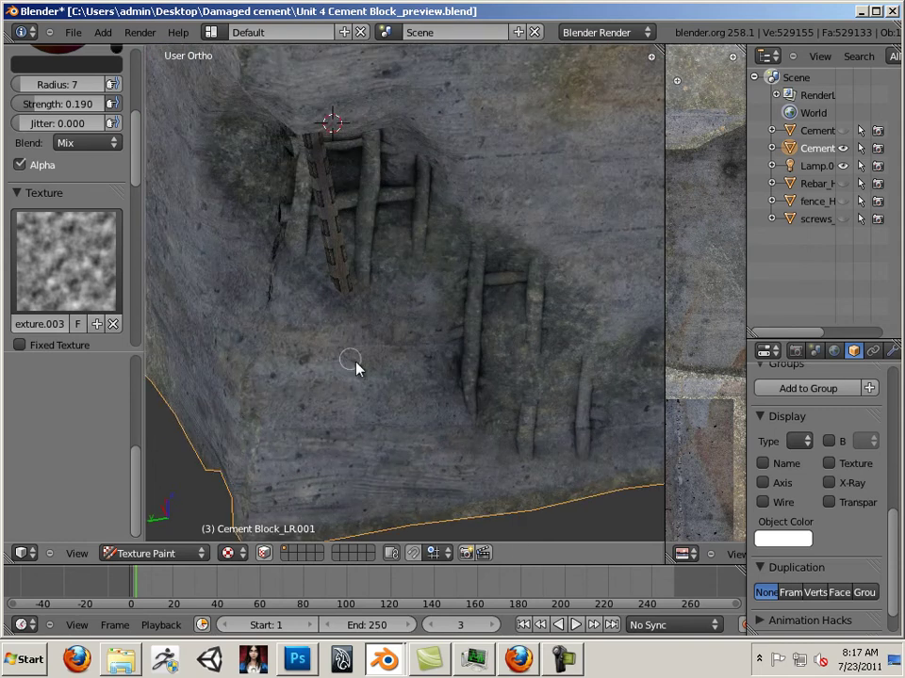
middle_drag(351, 366, 307, 384)
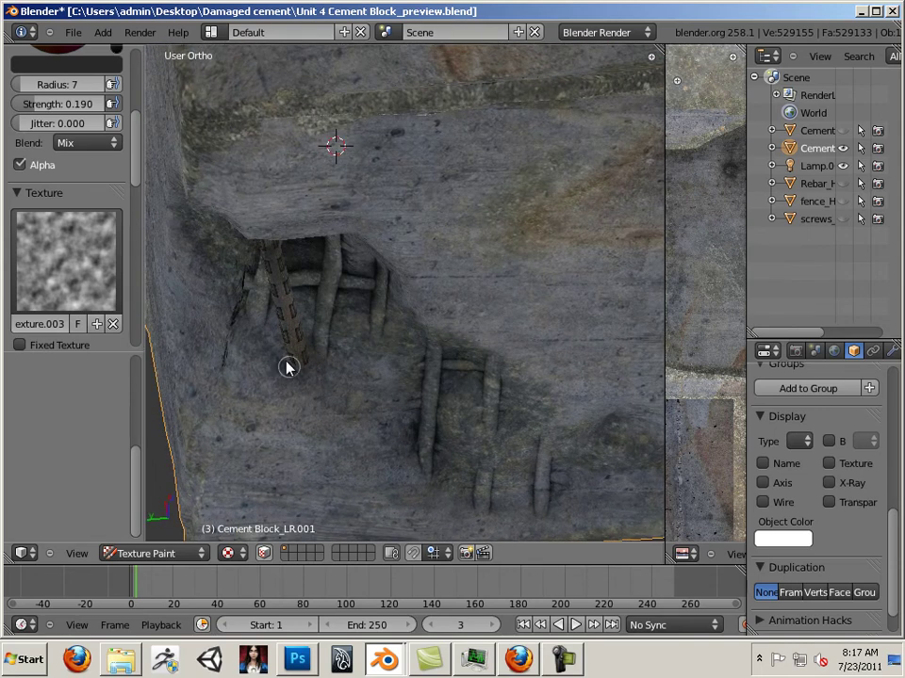
mouse_move(304, 361)
mouse_down()
mouse_move(302, 371)
mouse_move(313, 372)
mouse_move(300, 335)
mouse_up()
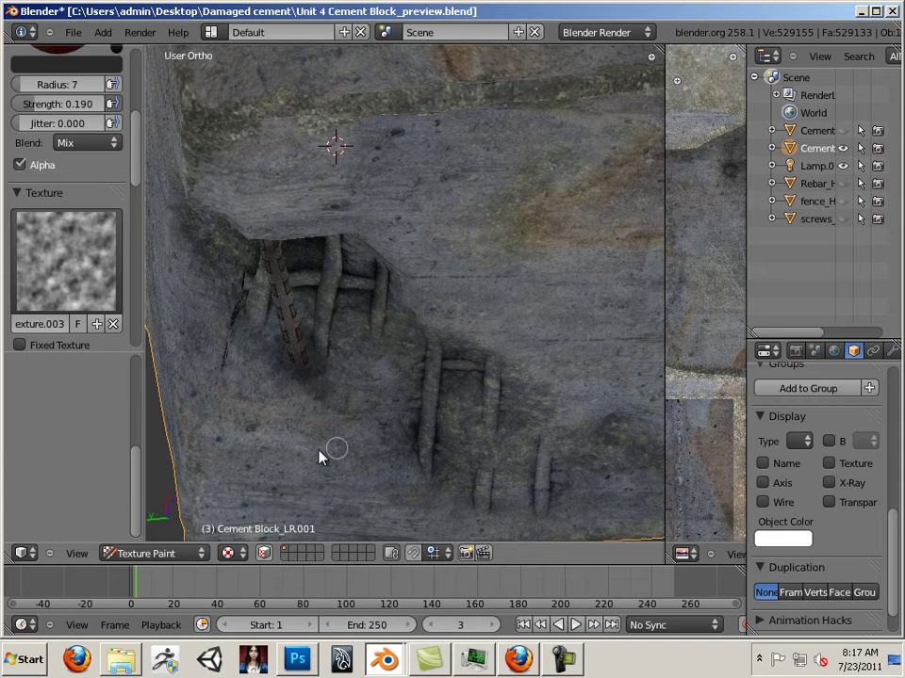
mouse_move(320, 456)
middle_down()
mouse_move(350, 363)
mouse_move(362, 194)
mouse_move(217, 371)
mouse_move(228, 385)
mouse_move(247, 345)
middle_up()
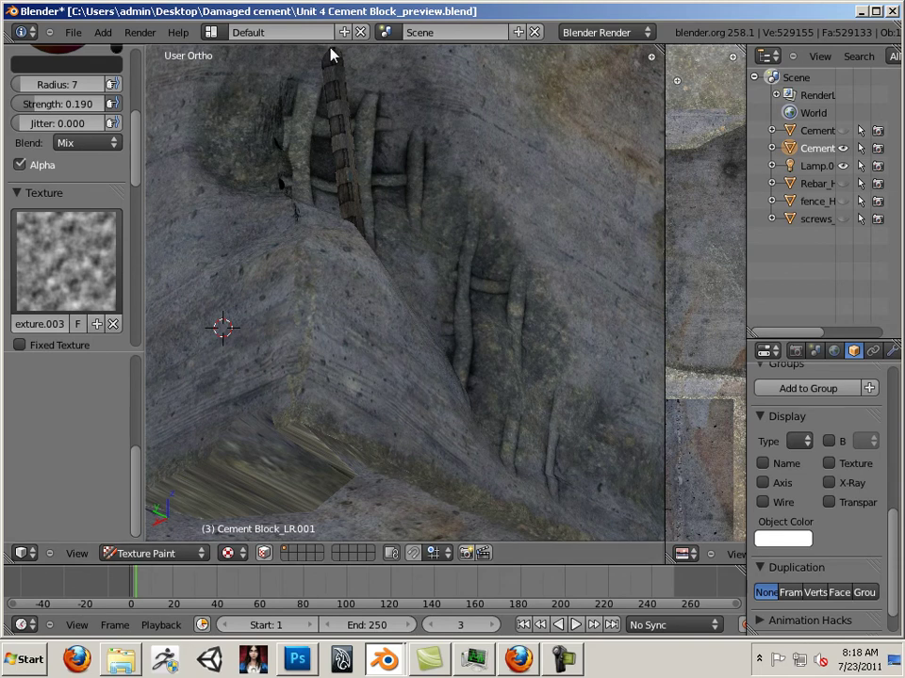
middle_drag(359, 81, 345, 125)
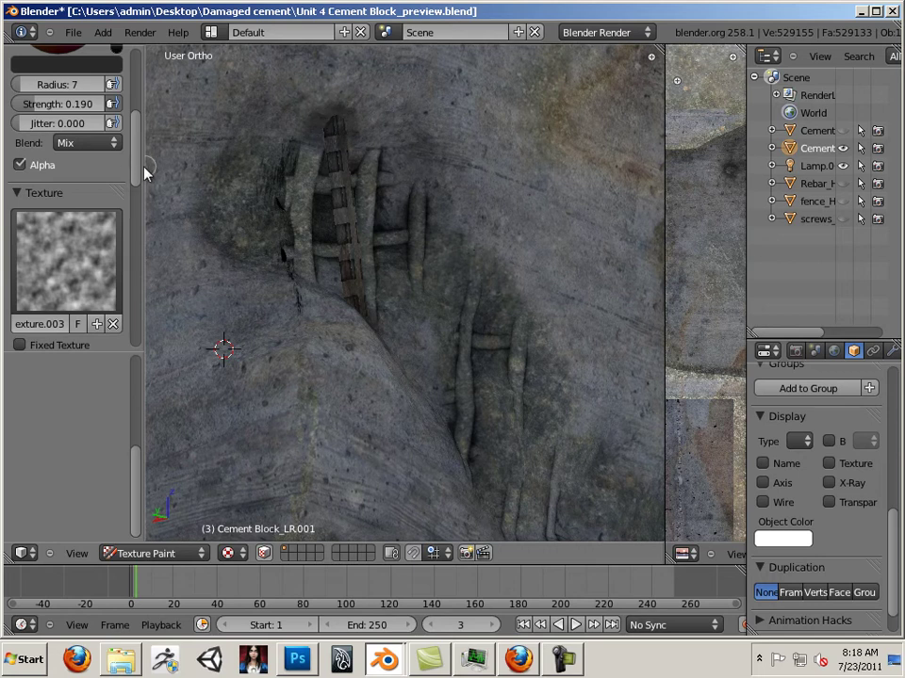
- Set the brush colour to a dark pinkish brown on the colour wheel
scroll(139, 154, up, 5)
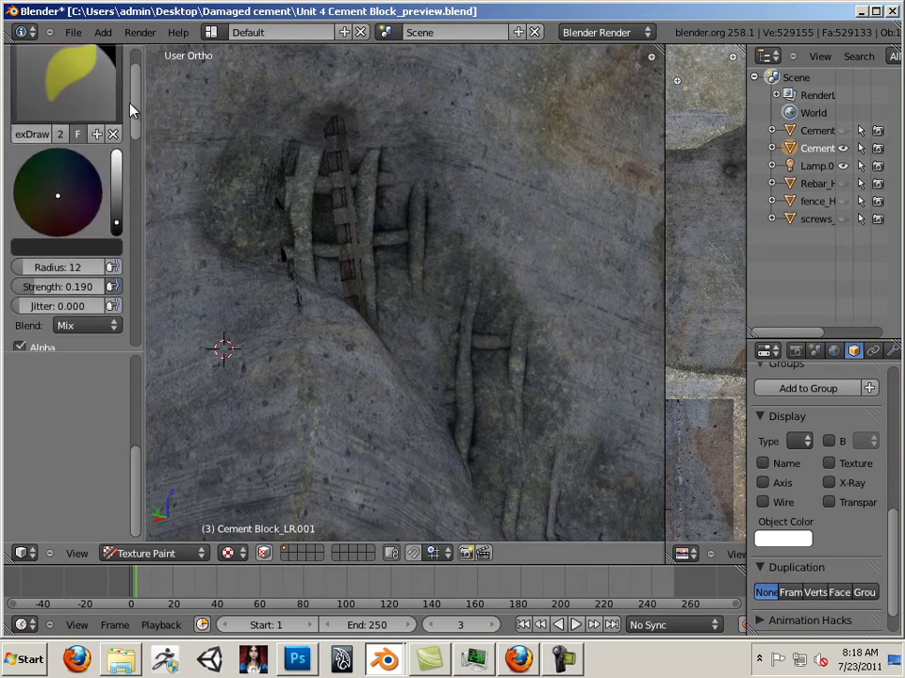
click(64, 187)
click(115, 196)
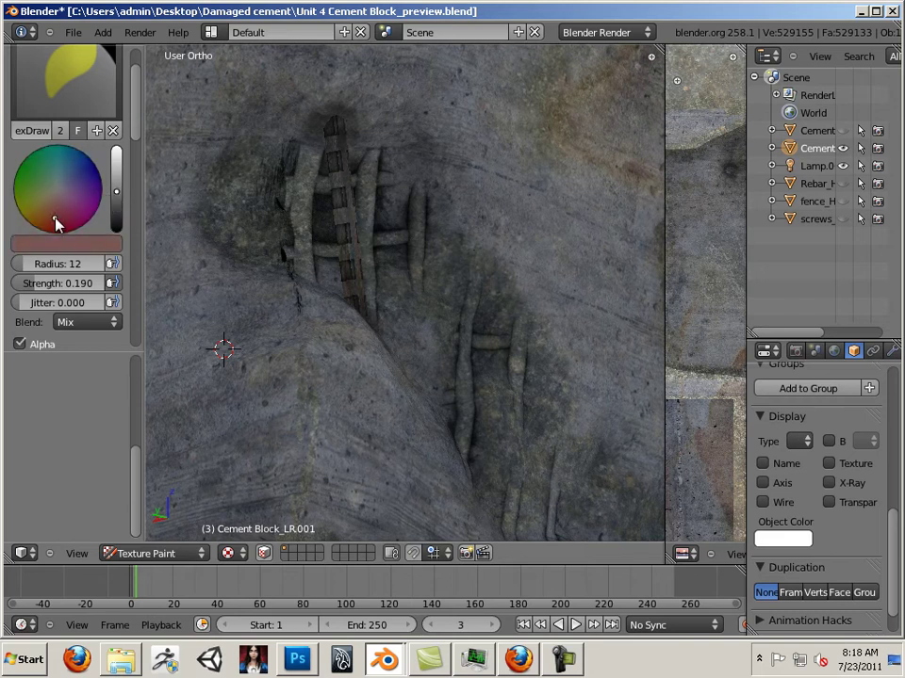
drag(115, 194, 115, 215)
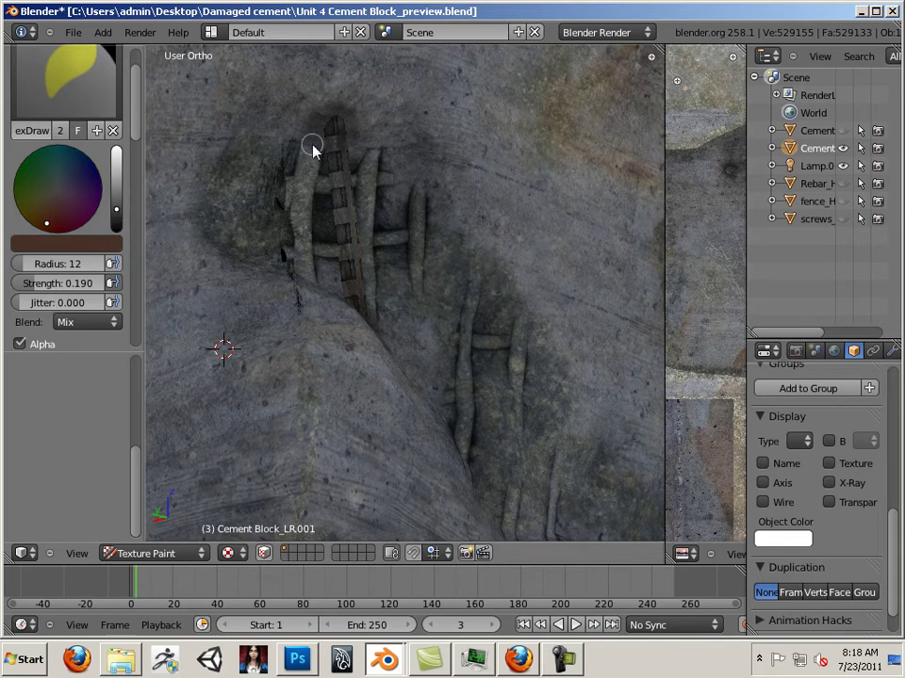
- Darken the lower rebar rods, including the left rod's lower part, with the brown paint
scroll(135, 123, down, 3)
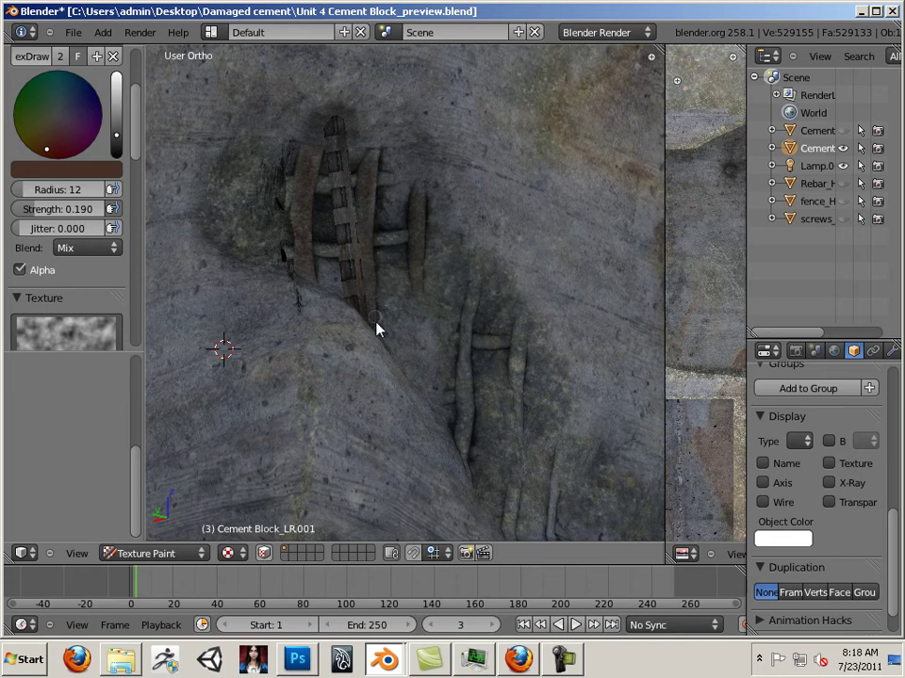
middle_drag(348, 355, 198, 369)
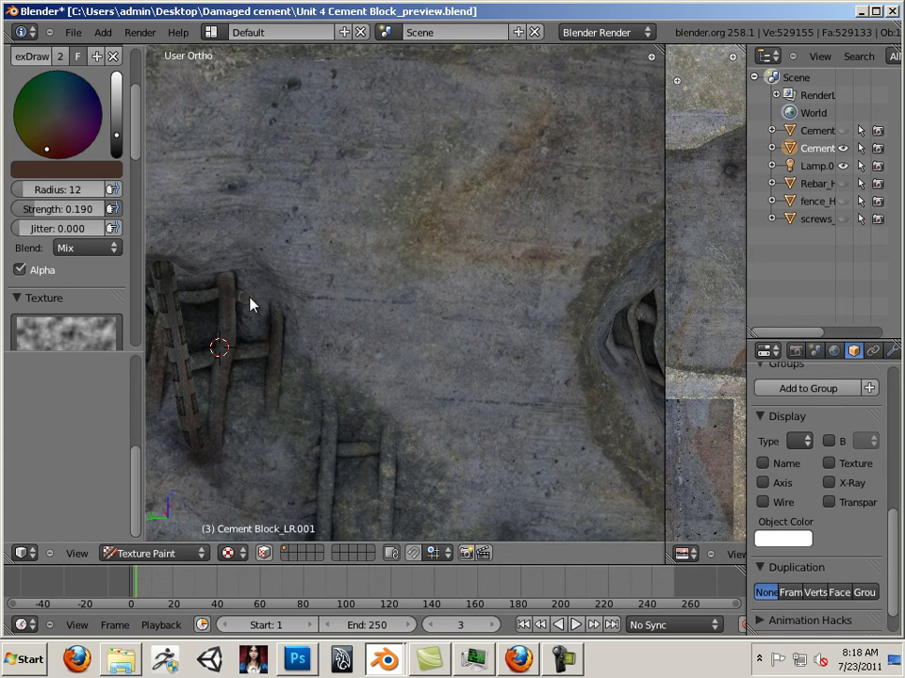
middle_drag(311, 424, 348, 322)
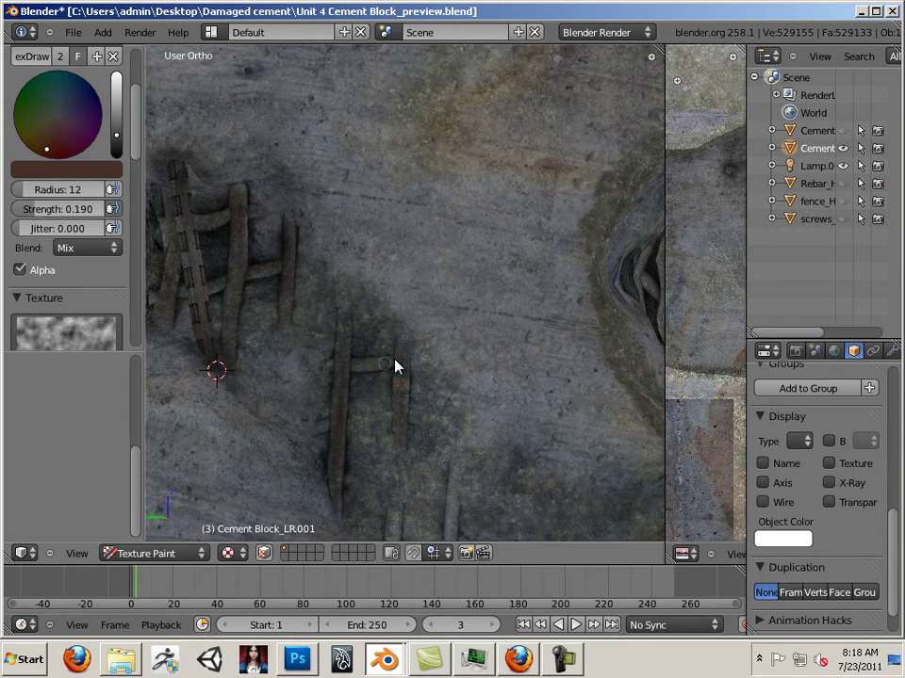
middle_drag(407, 421, 383, 446)
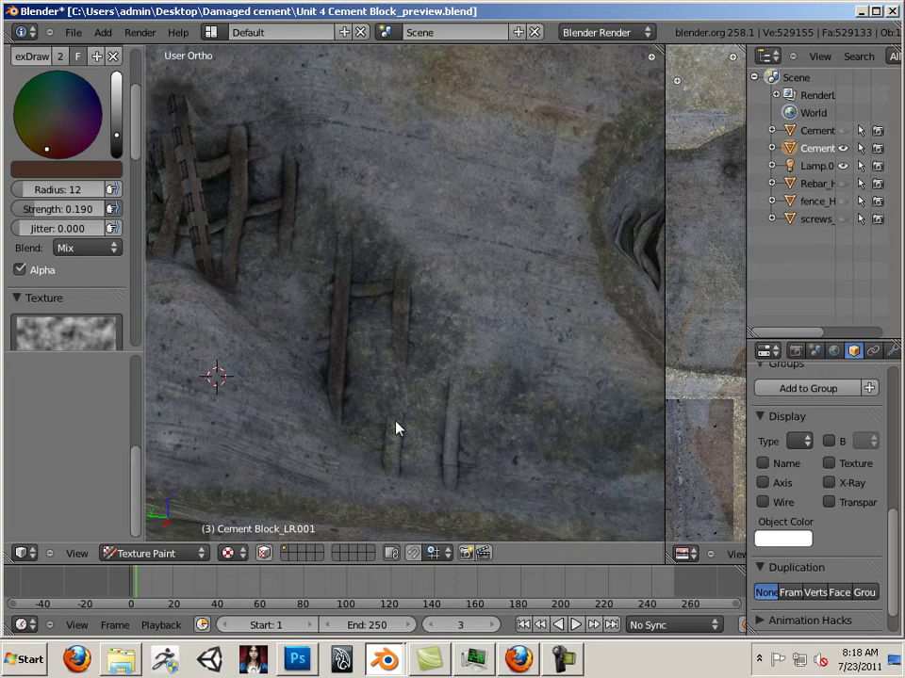
mouse_move(448, 401)
mouse_down()
mouse_move(447, 477)
mouse_move(458, 414)
mouse_move(454, 455)
mouse_move(448, 434)
mouse_move(453, 409)
mouse_move(451, 484)
mouse_move(450, 391)
mouse_move(397, 413)
mouse_move(399, 476)
mouse_move(402, 430)
mouse_move(383, 485)
mouse_up()
drag(341, 388, 336, 357)
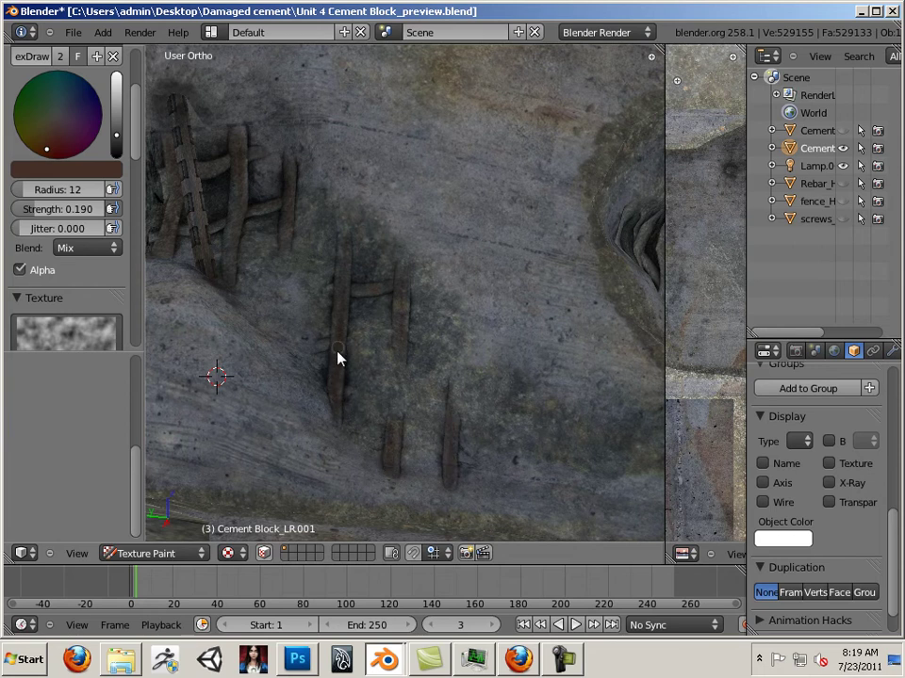
middle_drag(311, 283, 321, 317)
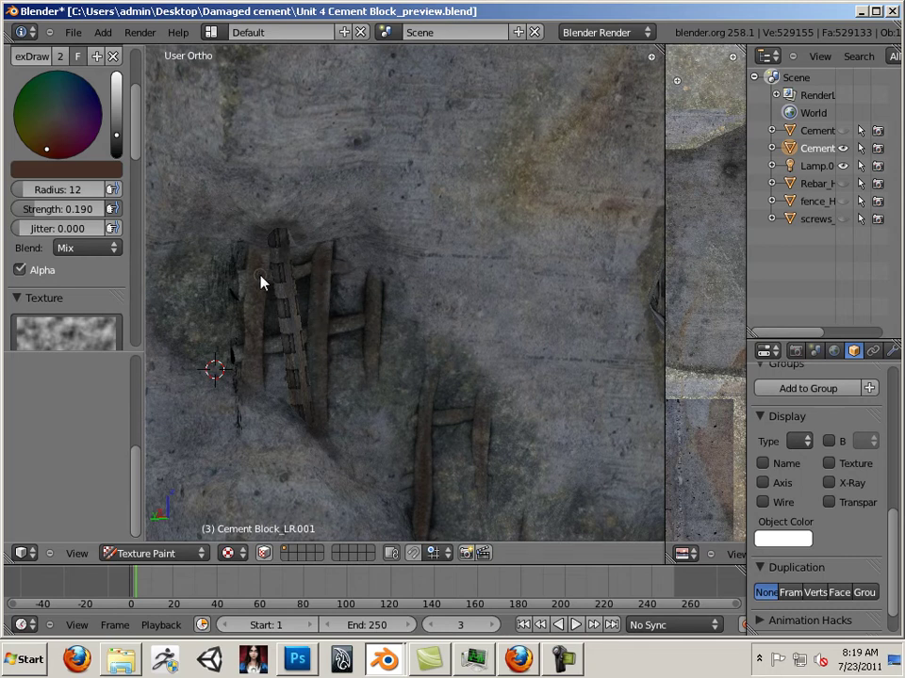
scroll(328, 343, down, 6)
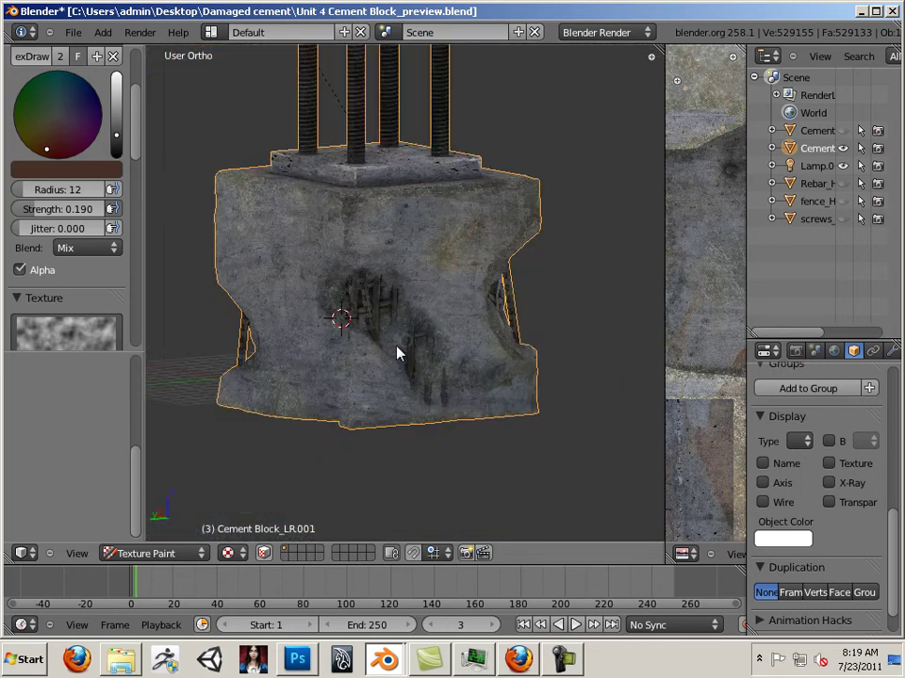
- Paint dark strokes down the right fence post of the rebar cage in the round hole
middle_drag(398, 353, 290, 351)
scroll(290, 351, up, 2)
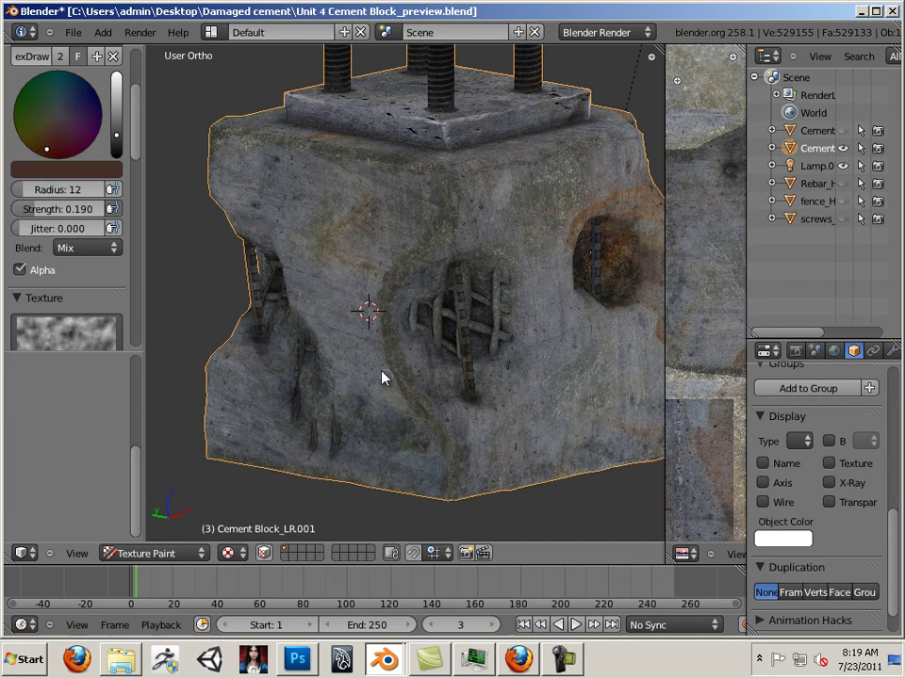
middle_drag(384, 376, 367, 333)
scroll(452, 330, up, 2)
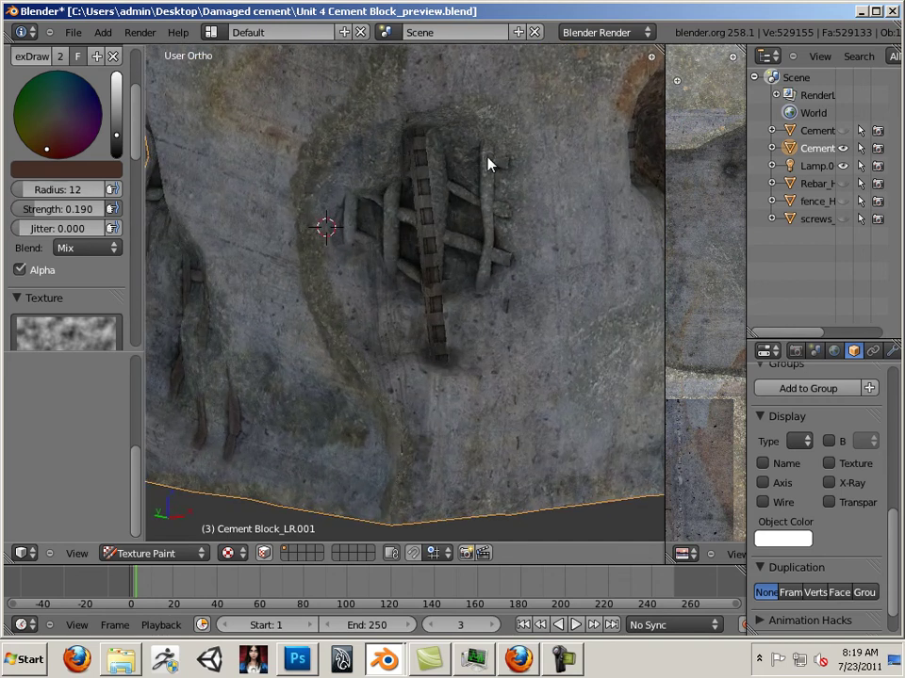
drag(488, 164, 488, 270)
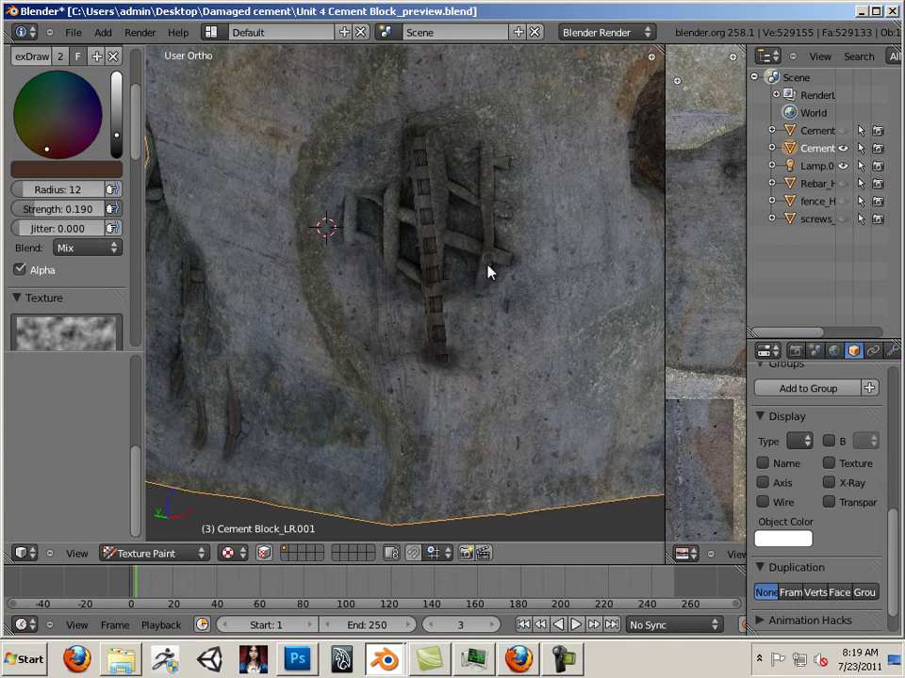
middle_drag(448, 239, 526, 204)
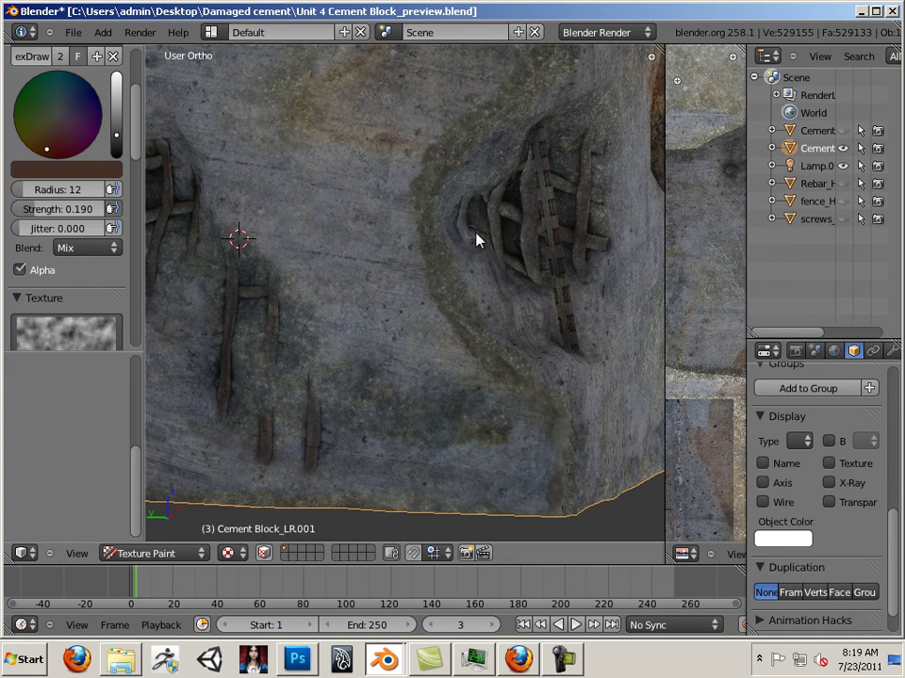
middle_drag(511, 265, 363, 236)
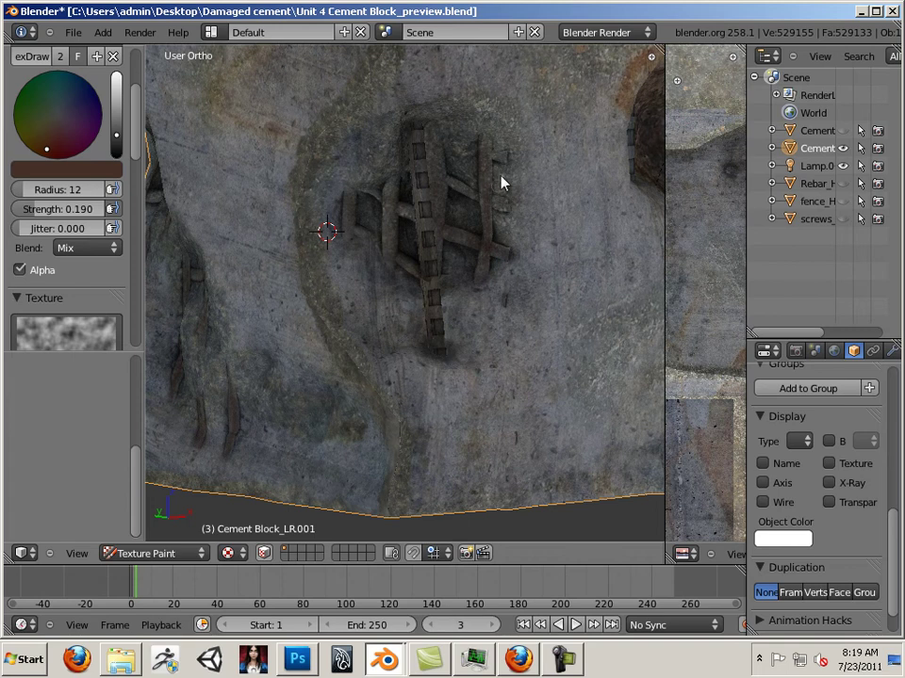
scroll(491, 90, down, 5)
middle_drag(350, 343, 250, 311)
- Darken the concrete surrounding the two-rod rebar patch
scroll(252, 307, up, 5)
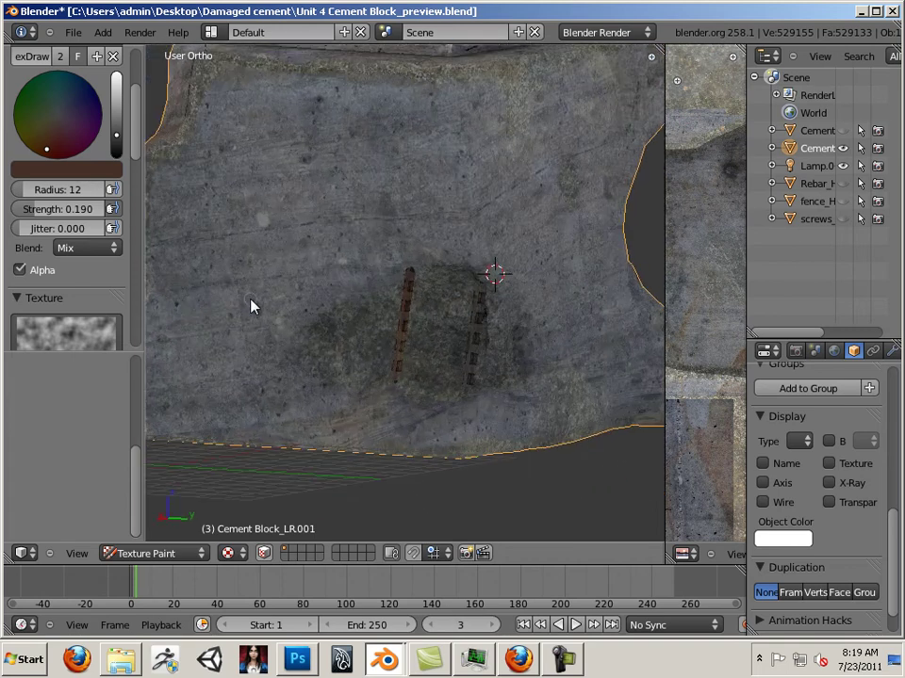
scroll(256, 282, down, 4)
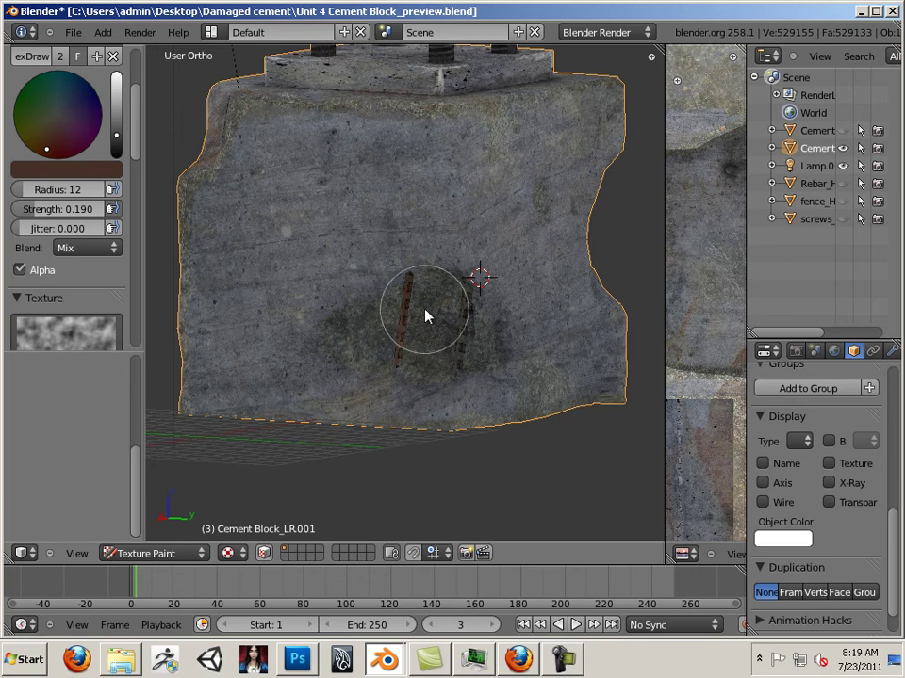
mouse_move(422, 370)
mouse_down()
mouse_move(487, 331)
mouse_move(490, 360)
mouse_move(328, 334)
mouse_move(317, 350)
mouse_move(307, 339)
mouse_move(351, 309)
mouse_move(338, 318)
mouse_move(427, 316)
mouse_move(526, 381)
mouse_move(526, 487)
mouse_up()
mouse_move(523, 484)
middle_down()
mouse_move(418, 485)
mouse_move(444, 484)
mouse_move(462, 501)
middle_up()
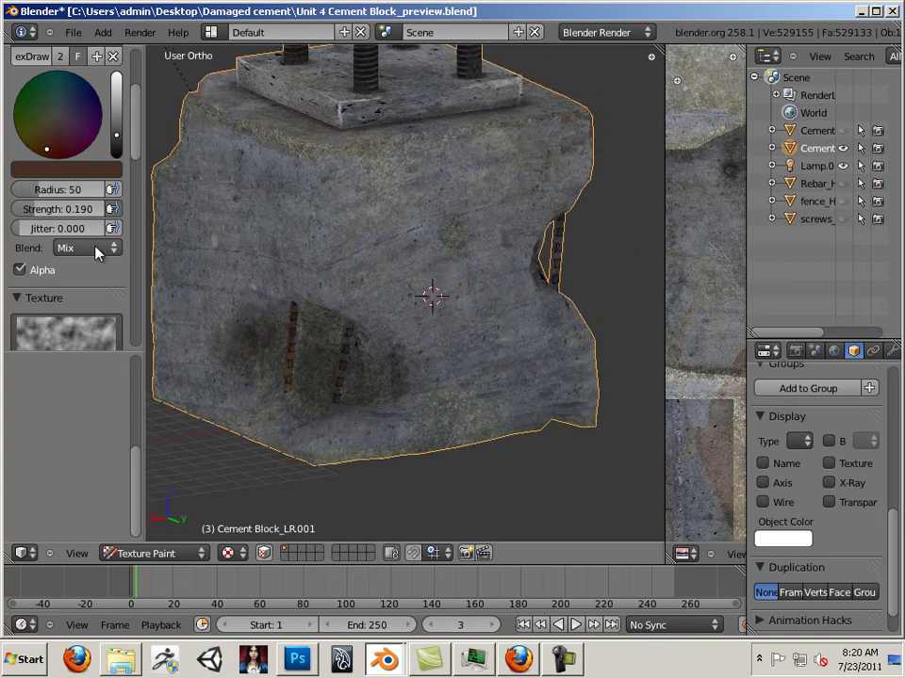
- Switch the brush to Add blending and lower its strength to 0.08235
click(89, 248)
click(71, 209)
drag(28, 216, 17, 216)
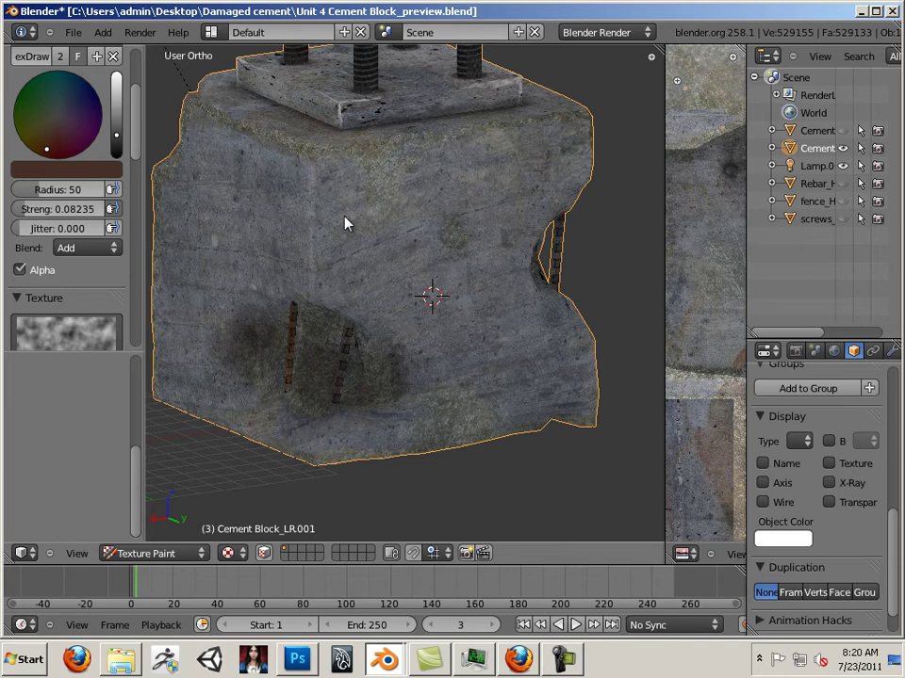
- Orbit around the block to inspect the painted hole face, top plate and bolts
scroll(341, 222, up, 5)
shift+middle_drag(334, 236, 440, 410)
scroll(455, 387, up, 1)
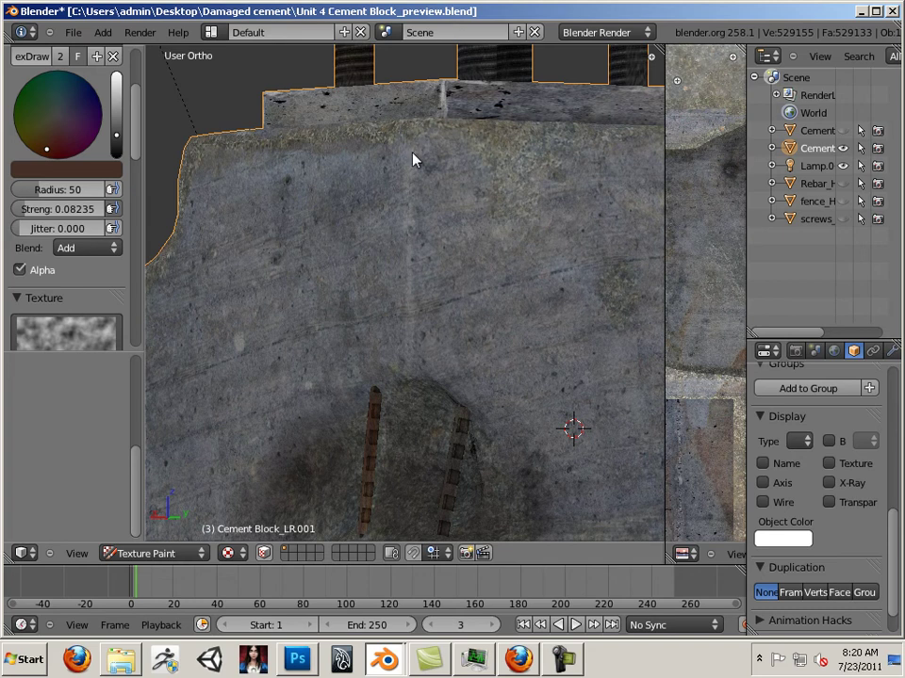
middle_drag(381, 376, 459, 240)
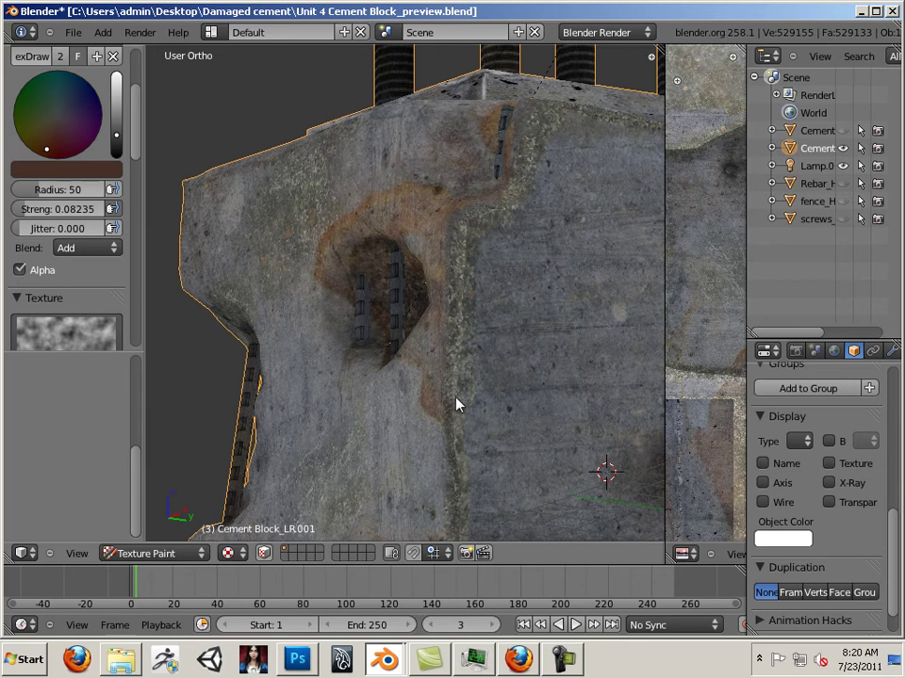
middle_drag(440, 299, 527, 295)
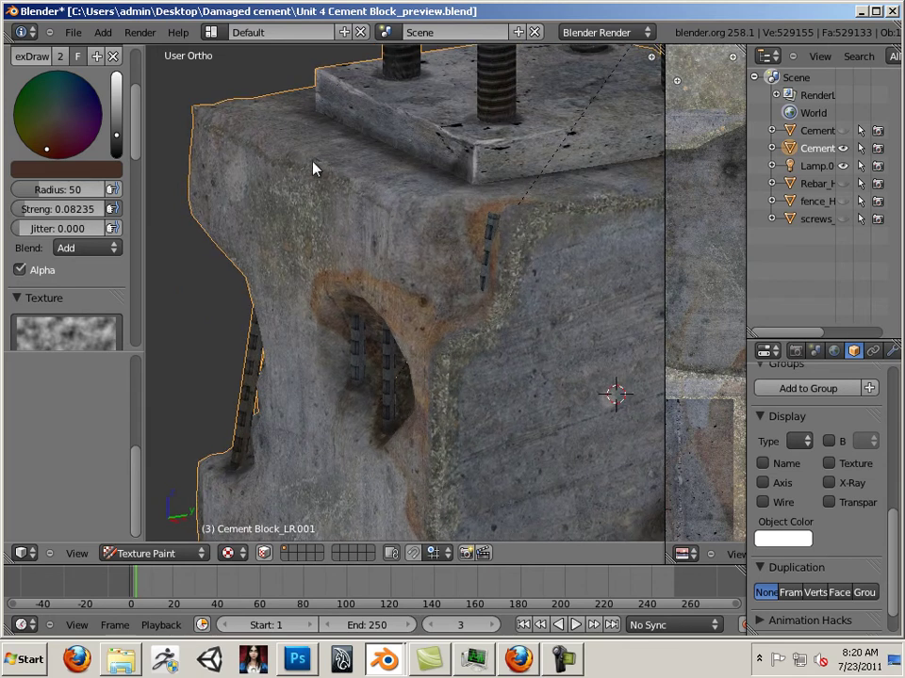
middle_drag(222, 177, 444, 202)
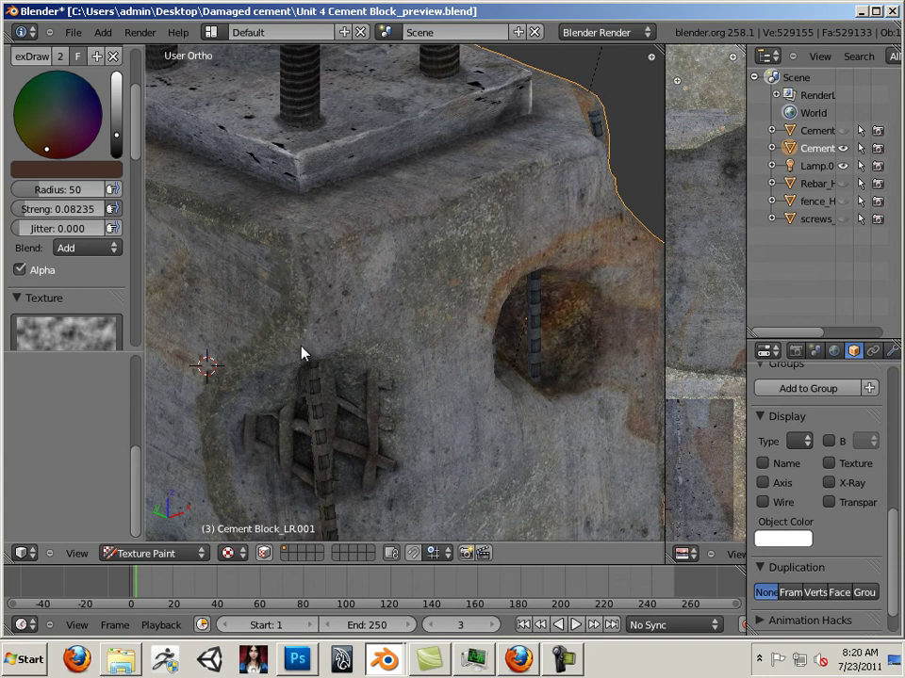
middle_drag(302, 353, 369, 367)
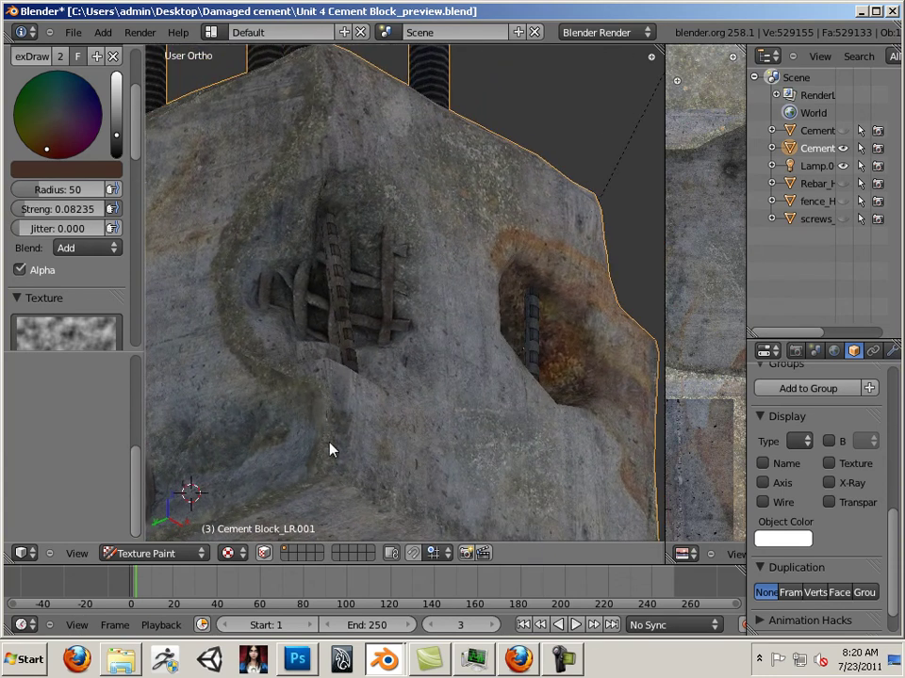
middle_drag(252, 326, 391, 350)
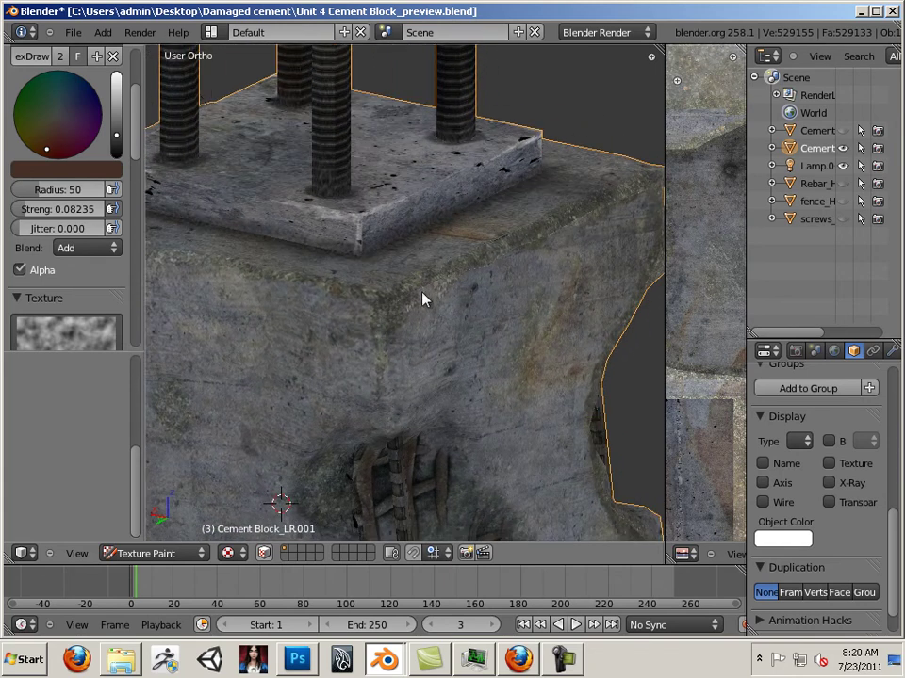
middle_drag(424, 374, 386, 303)
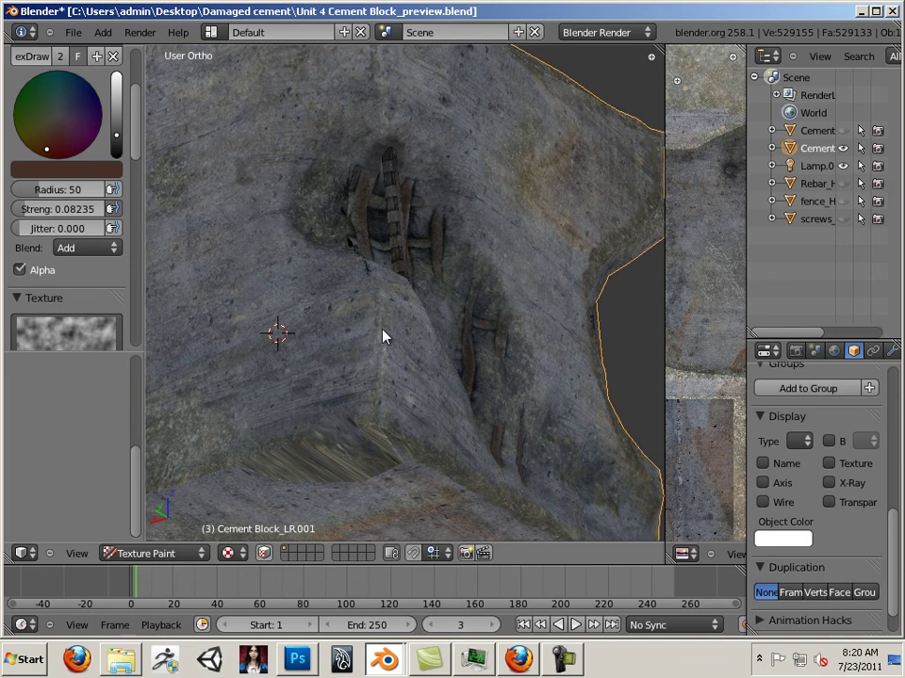
middle_drag(341, 365, 409, 367)
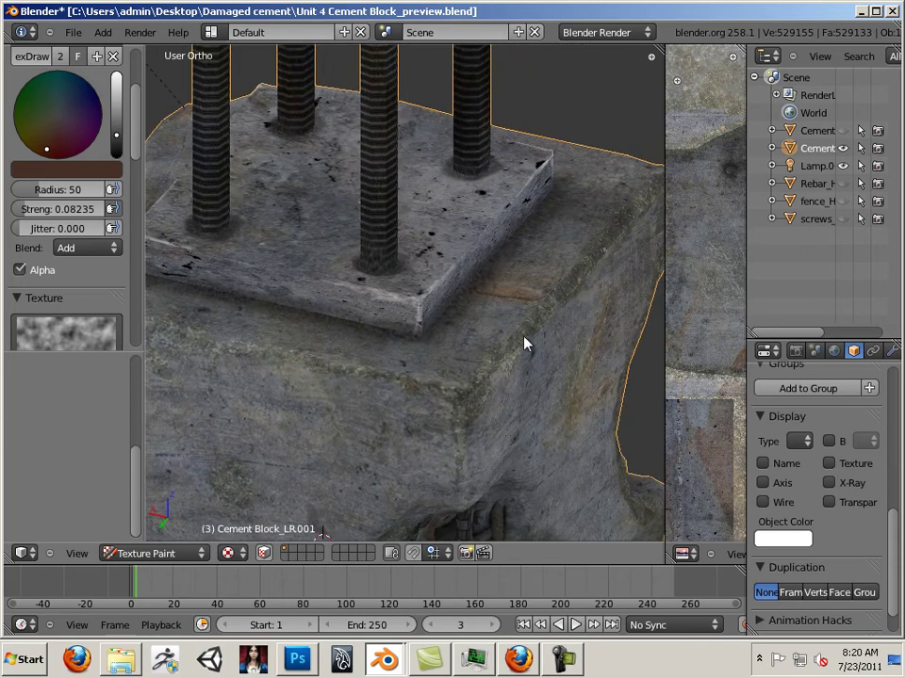
middle_drag(521, 348, 397, 399)
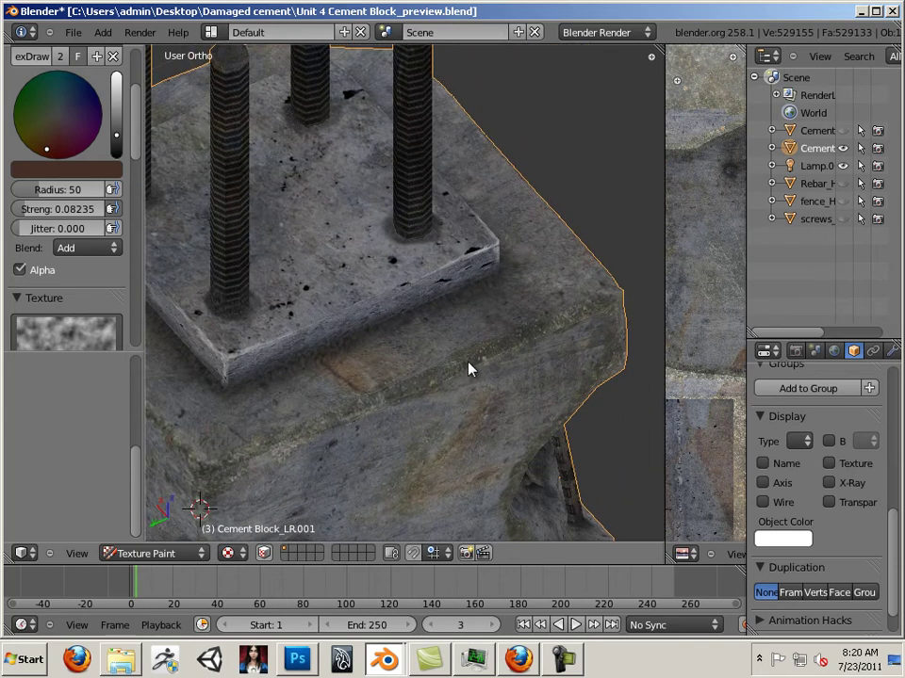
- Review the rebar hollows, then widen the image editor to enlarge the cement_occ.tga texture
middle_drag(521, 345, 355, 348)
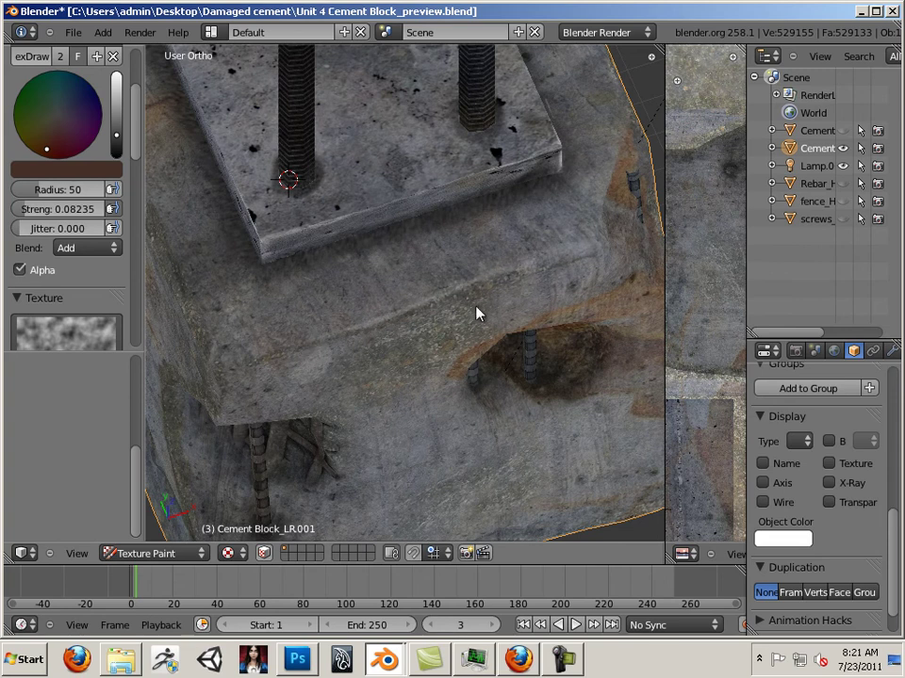
middle_drag(475, 313, 408, 281)
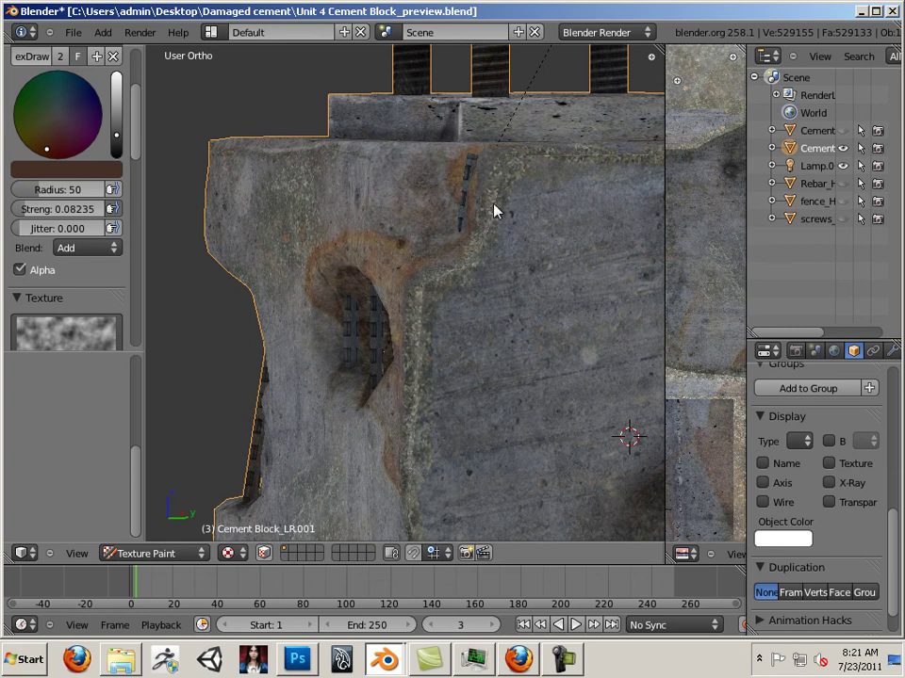
middle_drag(475, 249, 370, 216)
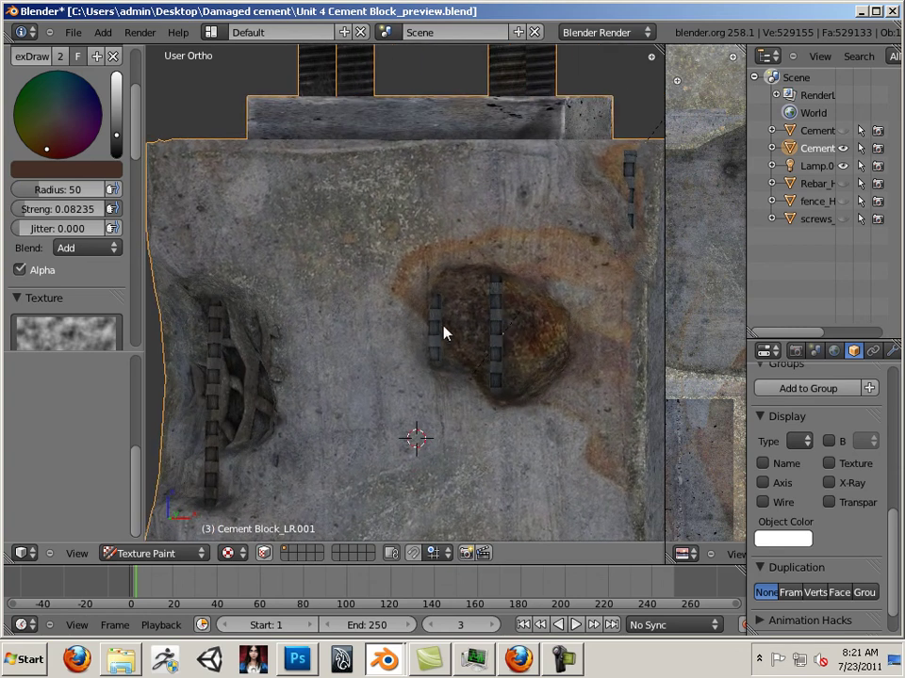
middle_drag(433, 346, 401, 375)
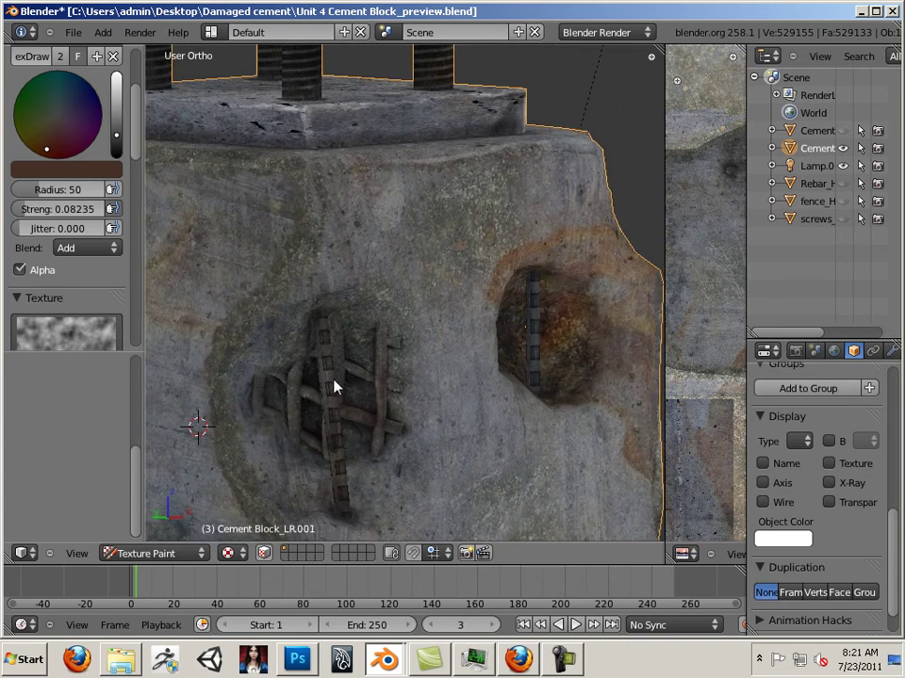
middle_drag(335, 387, 363, 441)
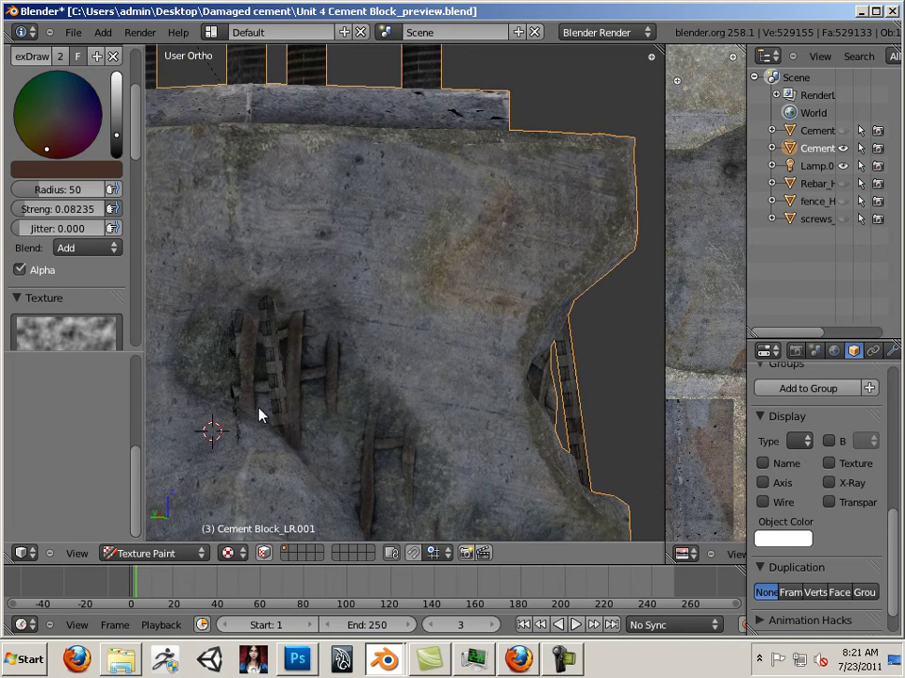
middle_drag(260, 415, 318, 385)
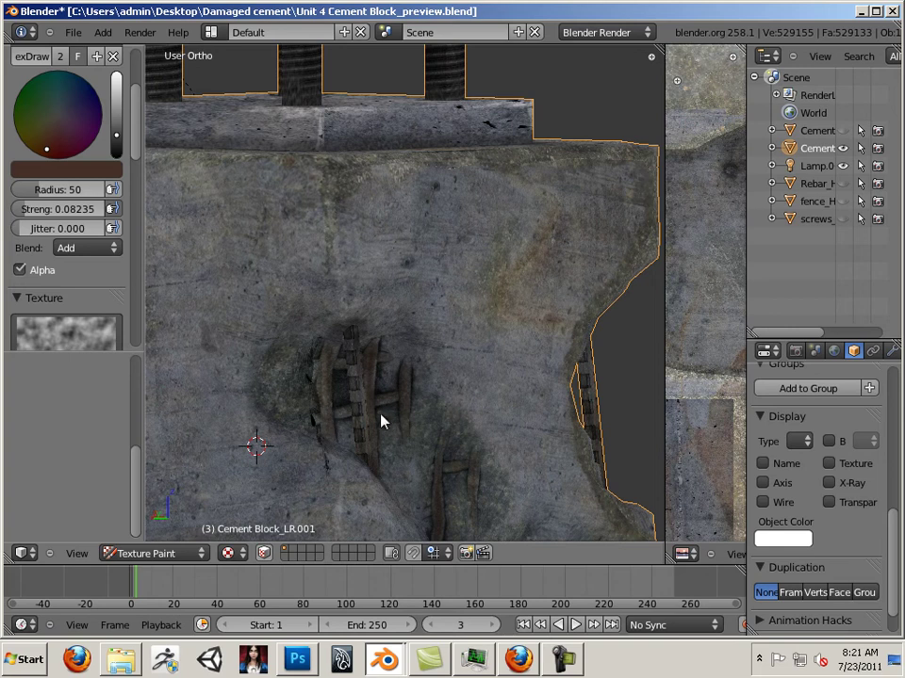
middle_drag(382, 421, 270, 403)
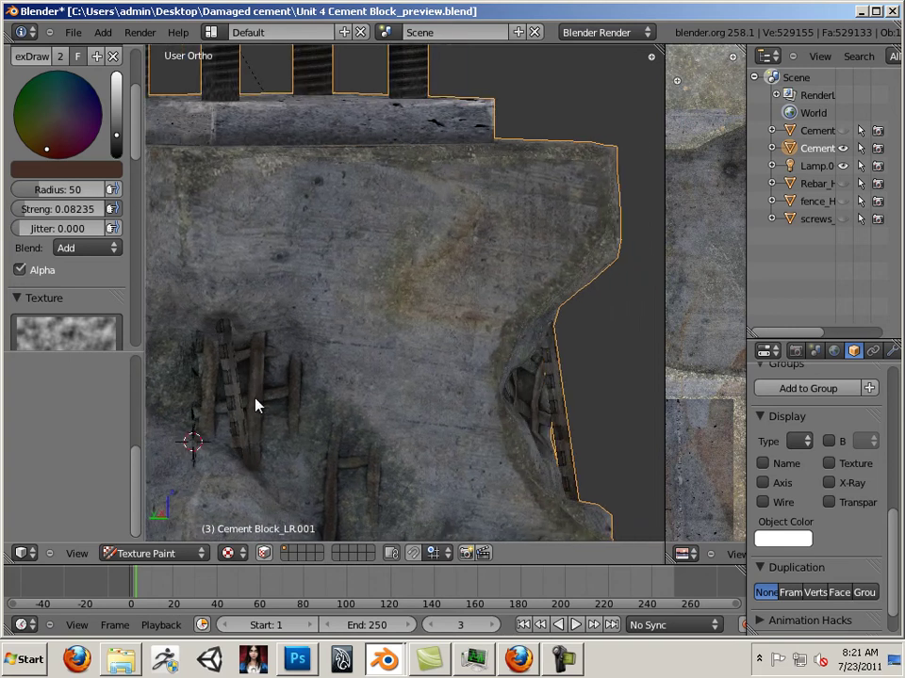
middle_drag(281, 441, 553, 348)
scroll(525, 277, down, 3)
middle_drag(525, 278, 672, 270)
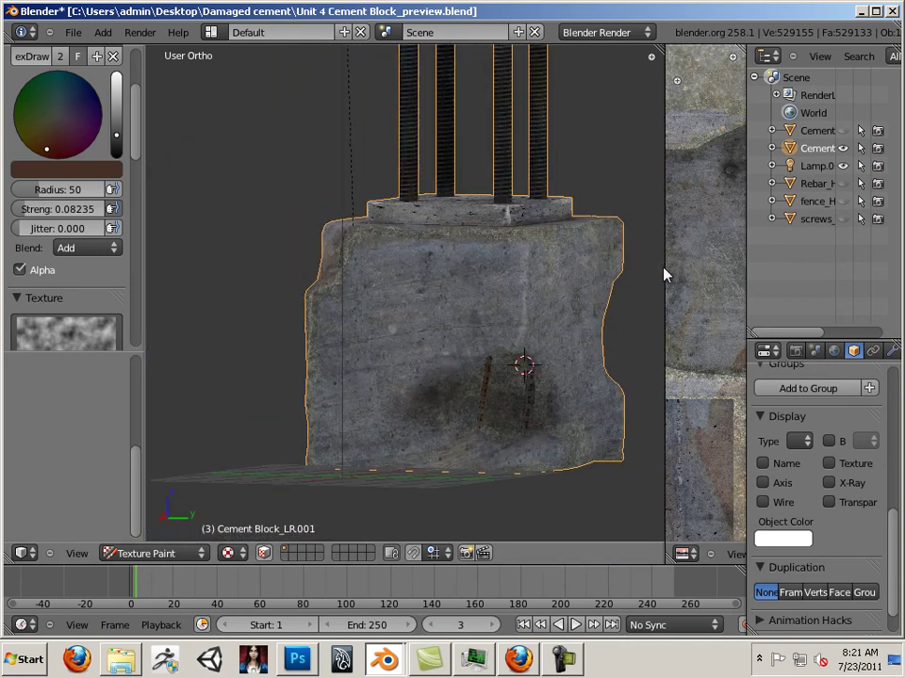
drag(663, 264, 224, 269)
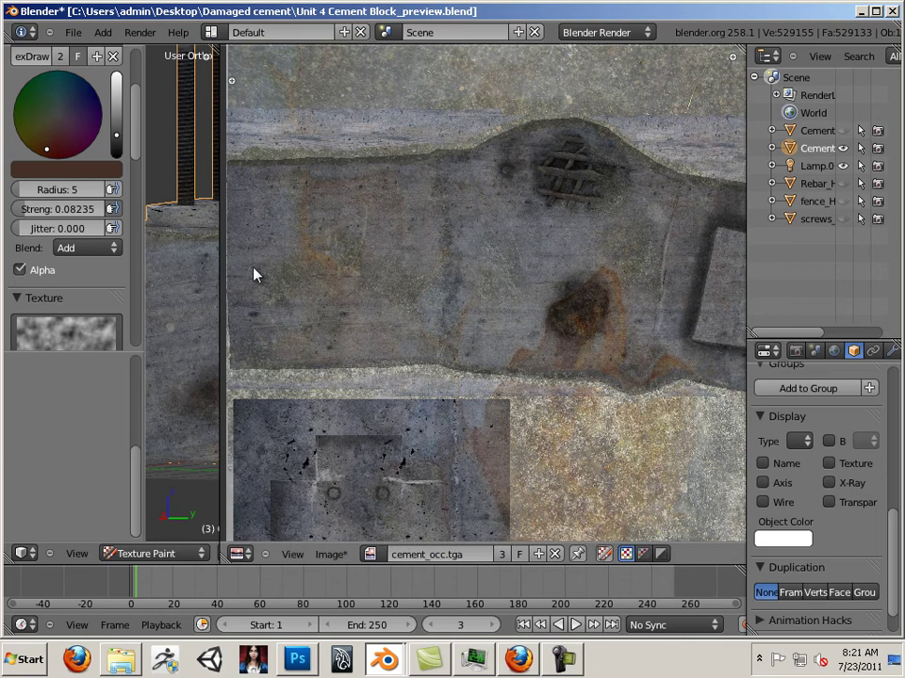
scroll(407, 321, down, 2)
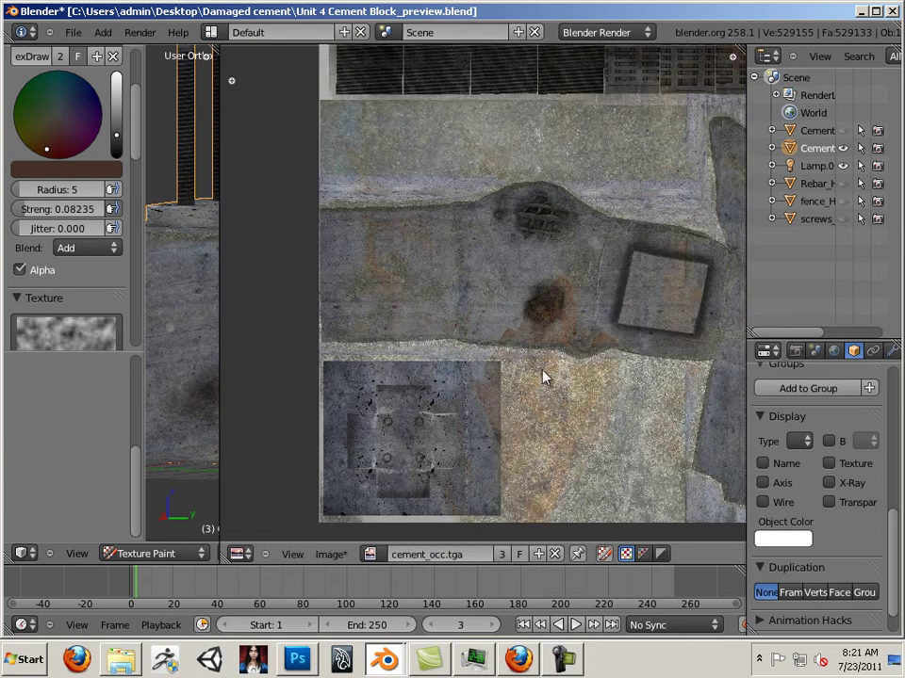
- Save the image as a copy named cement_cm2.tga by appending 2 to the file name
click(332, 555)
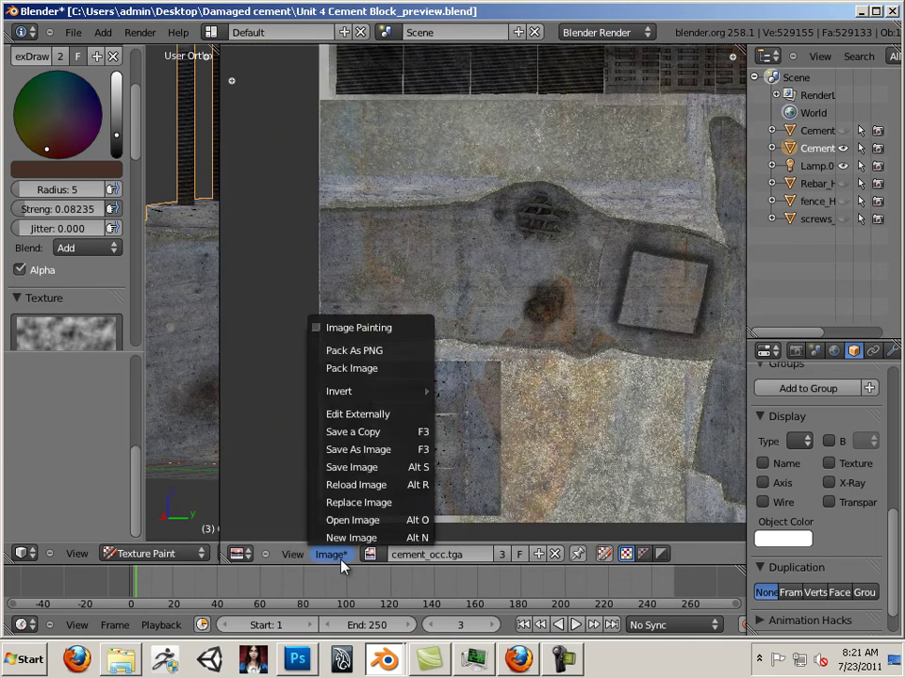
click(353, 449)
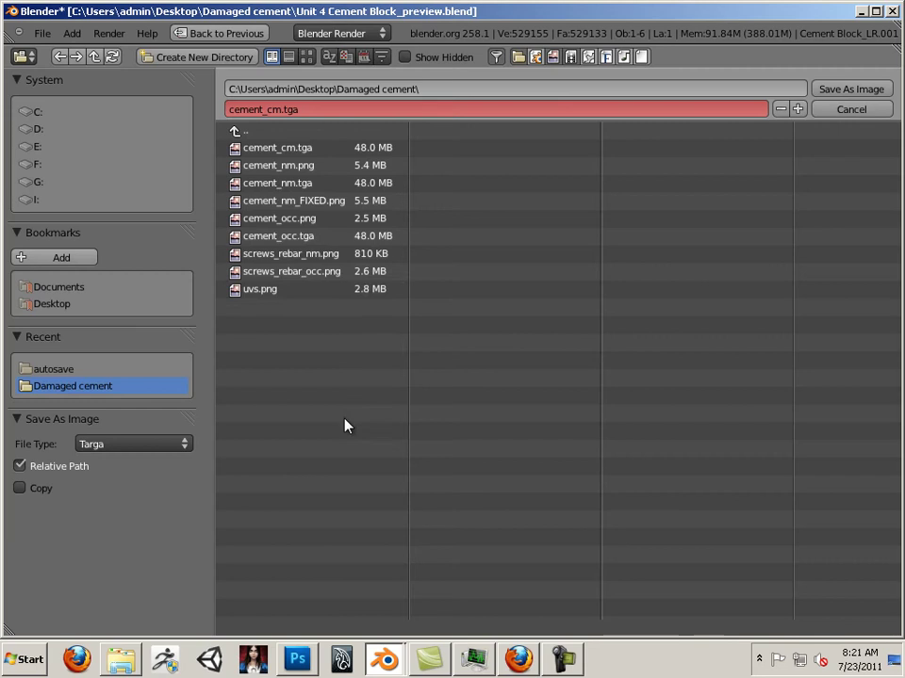
click(279, 111)
text(2)
key(Return)
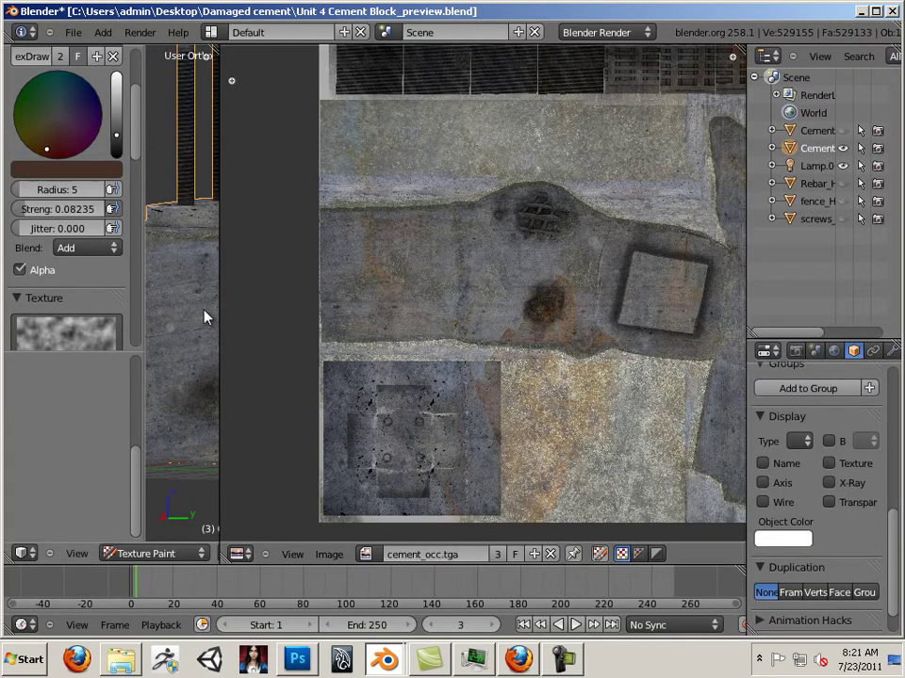
- Widen the Properties area and confirm the texture image is //cement_cm2.tga at 4096 x 4096
key(Tab)
key(Tab)
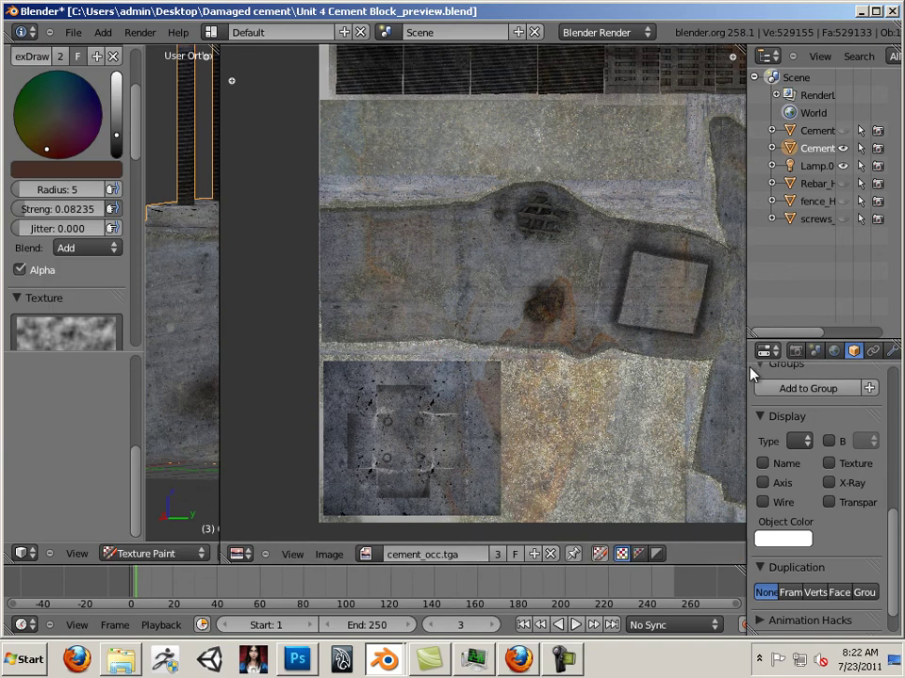
drag(754, 375, 391, 372)
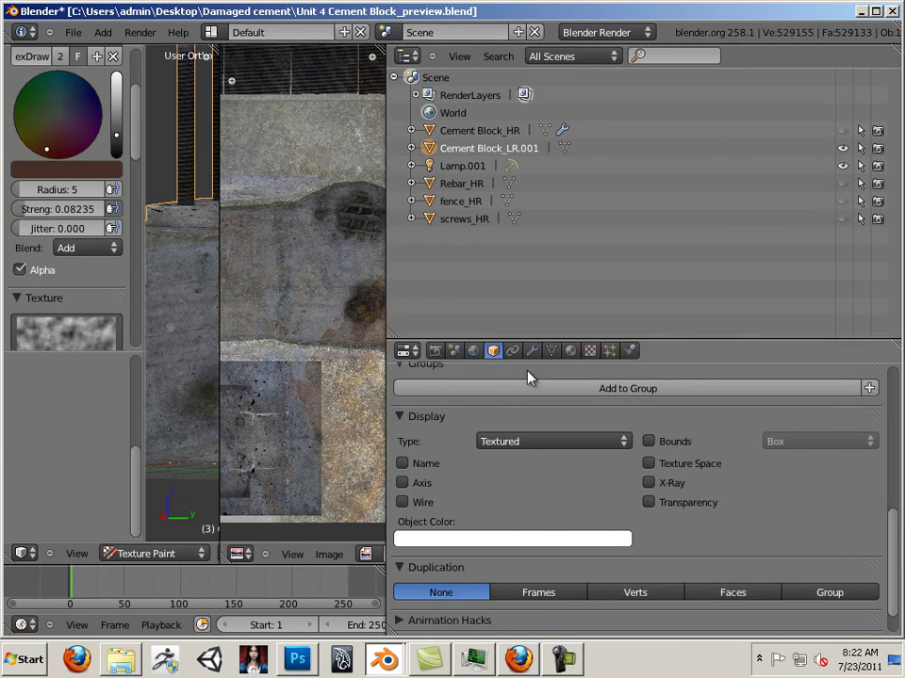
click(589, 350)
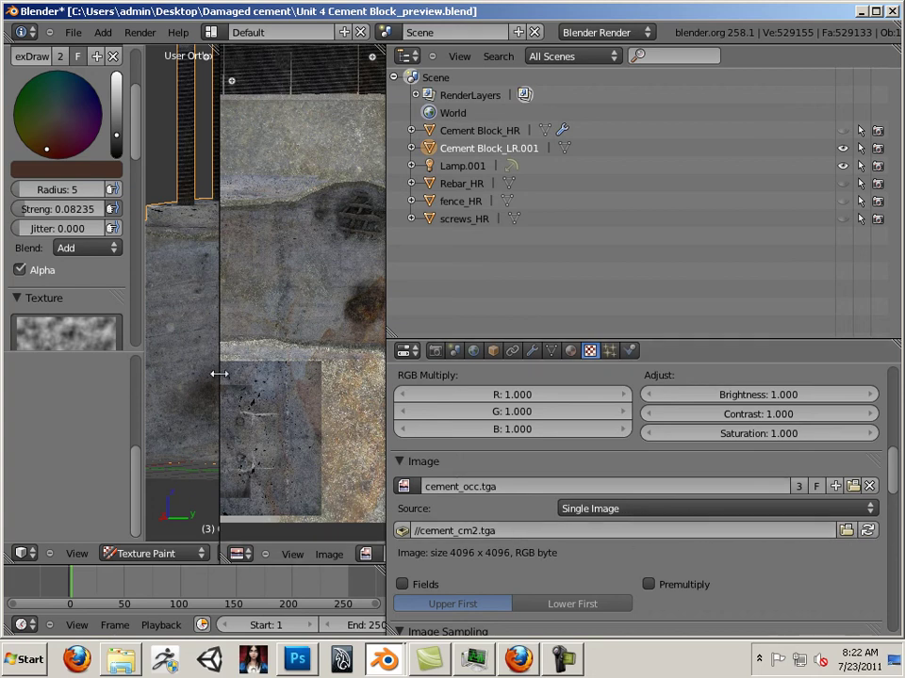
- Resize the editors to widen the 3D view and image editor again
drag(222, 374, 419, 393)
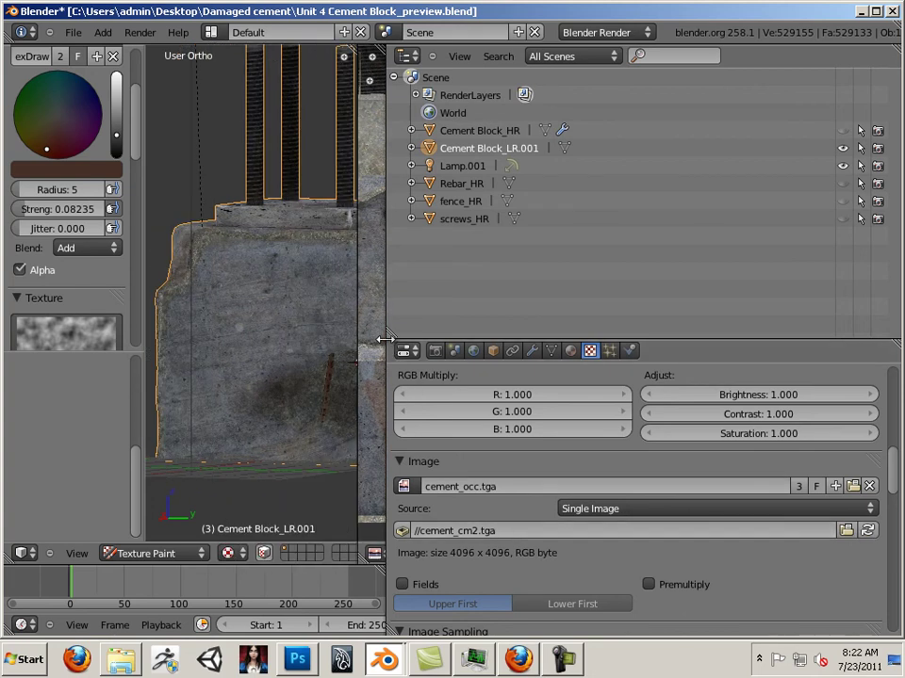
drag(386, 344, 608, 367)
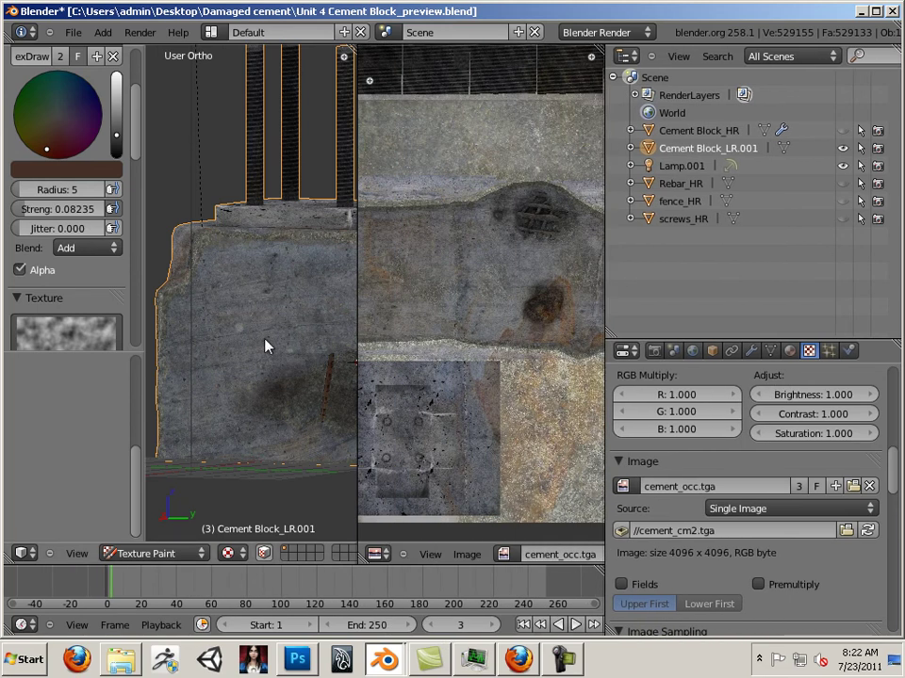
drag(266, 347, 283, 343)
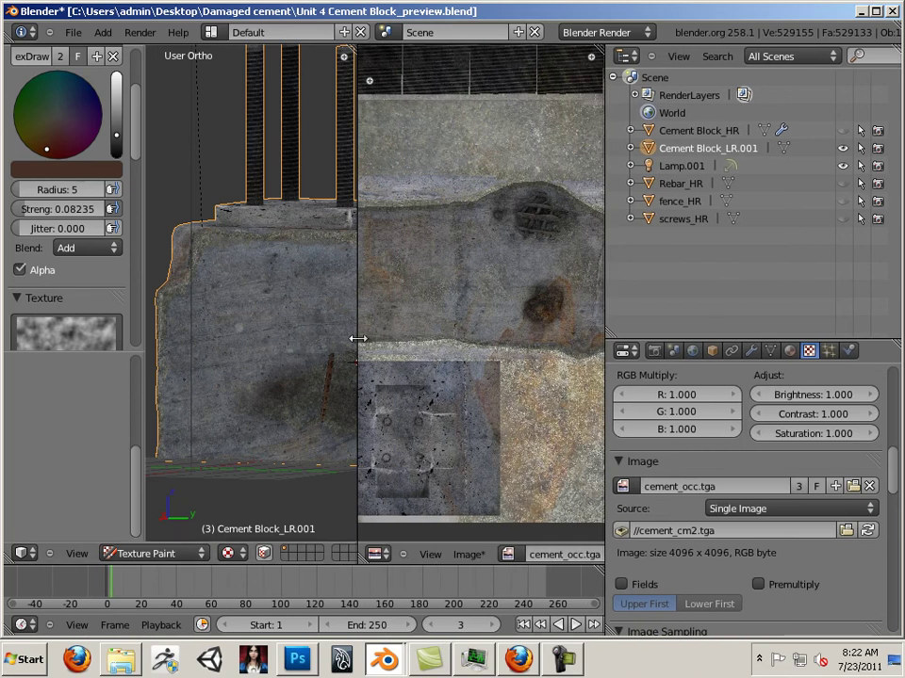
- Switch the viewport shading to GLSL from the N sidebar
key(n)
drag(356, 341, 492, 343)
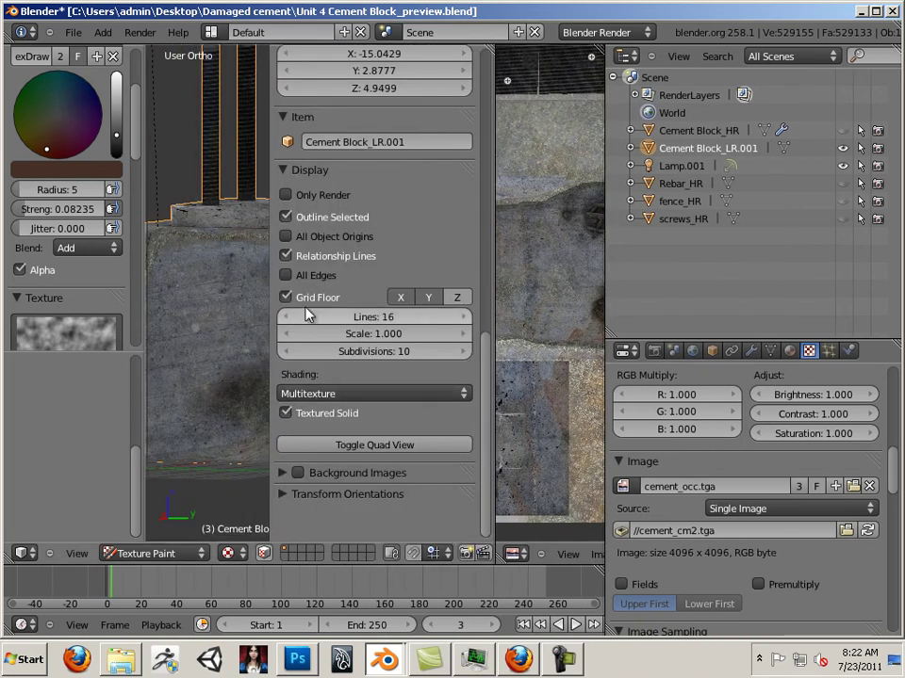
click(327, 394)
click(327, 346)
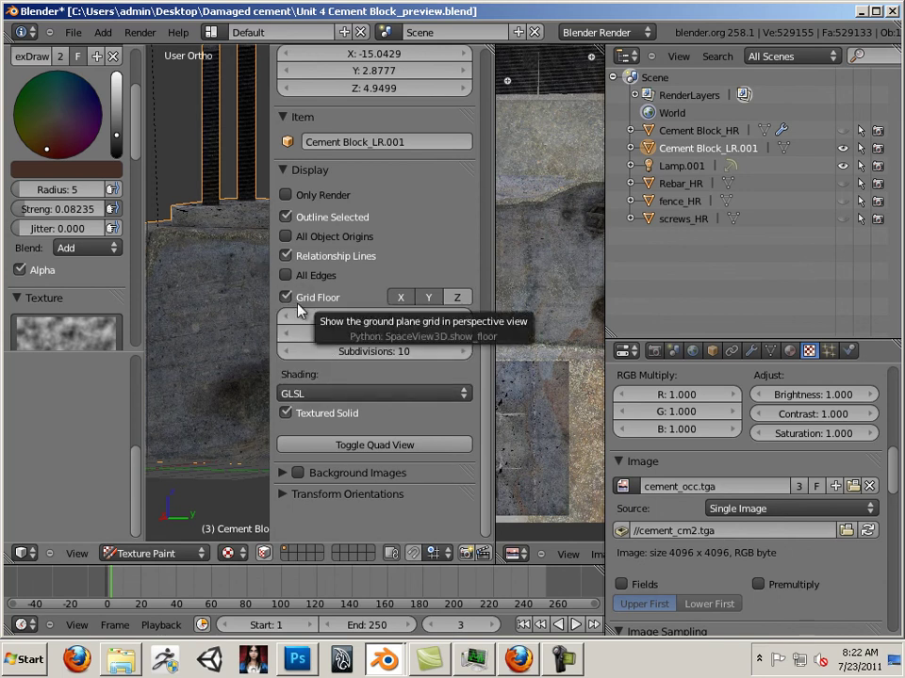
key(n)
- Orbit and zoom around the fence-post area to review the GLSL-shaded block
middle_drag(276, 323, 139, 370)
scroll(259, 383, up, 8)
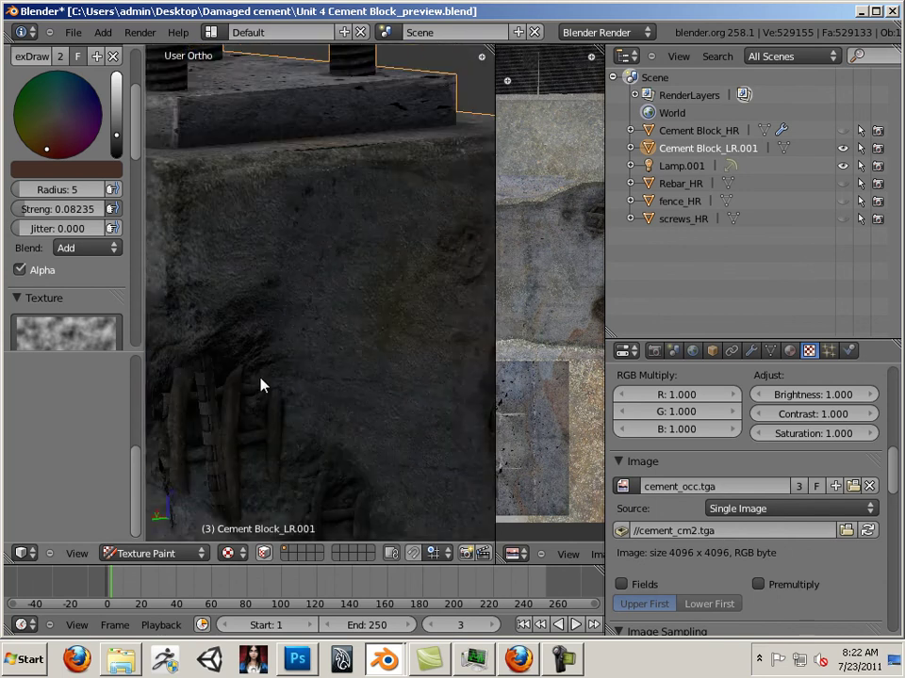
shift+middle_drag(258, 384, 369, 263)
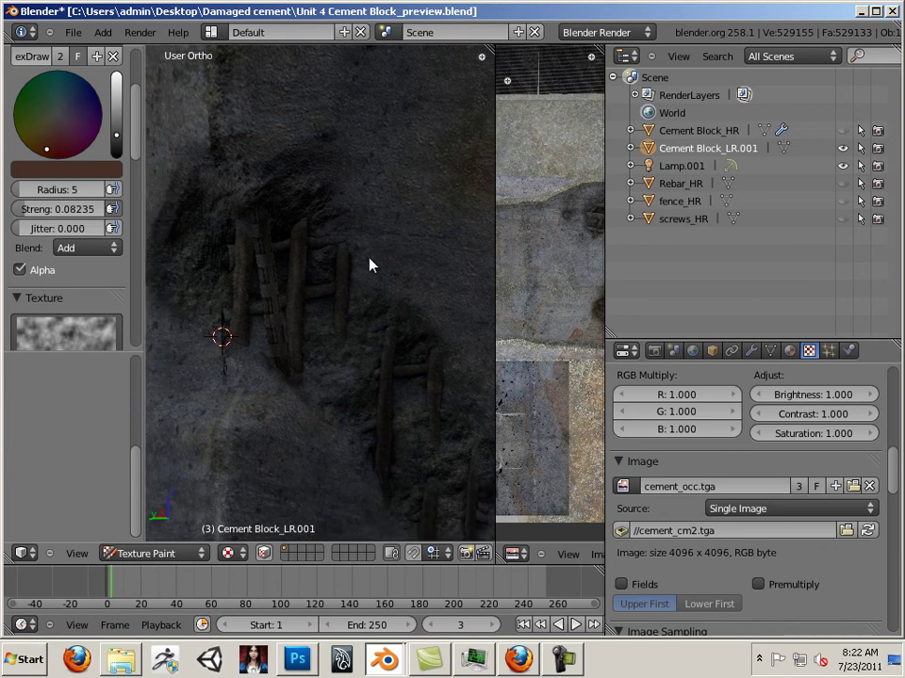
scroll(398, 306, up, 3)
scroll(370, 357, down, 4)
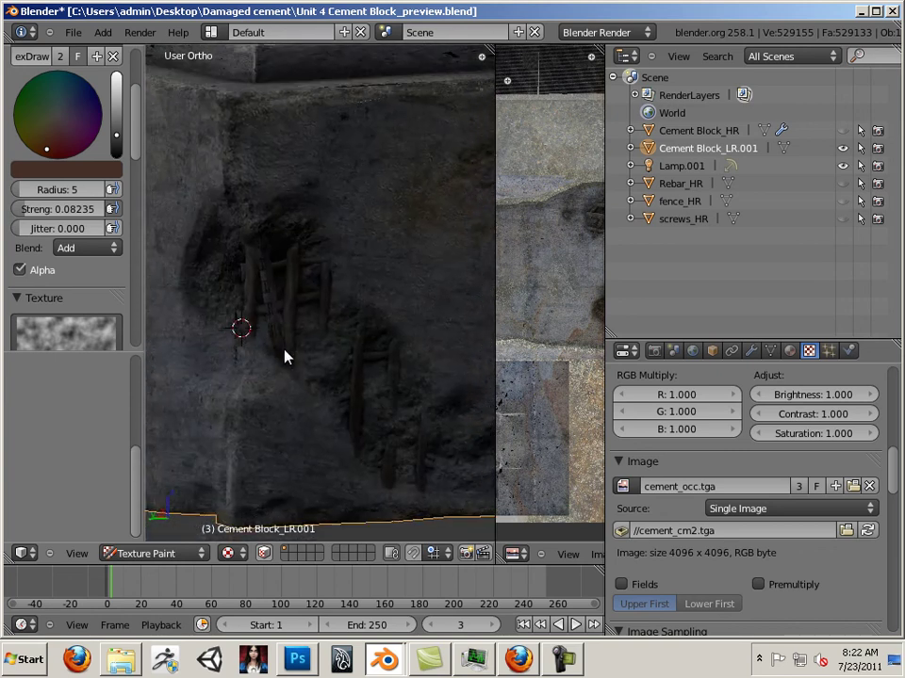
shift+middle_drag(274, 339, 271, 430)
scroll(369, 359, up, 5)
scroll(316, 341, down, 6)
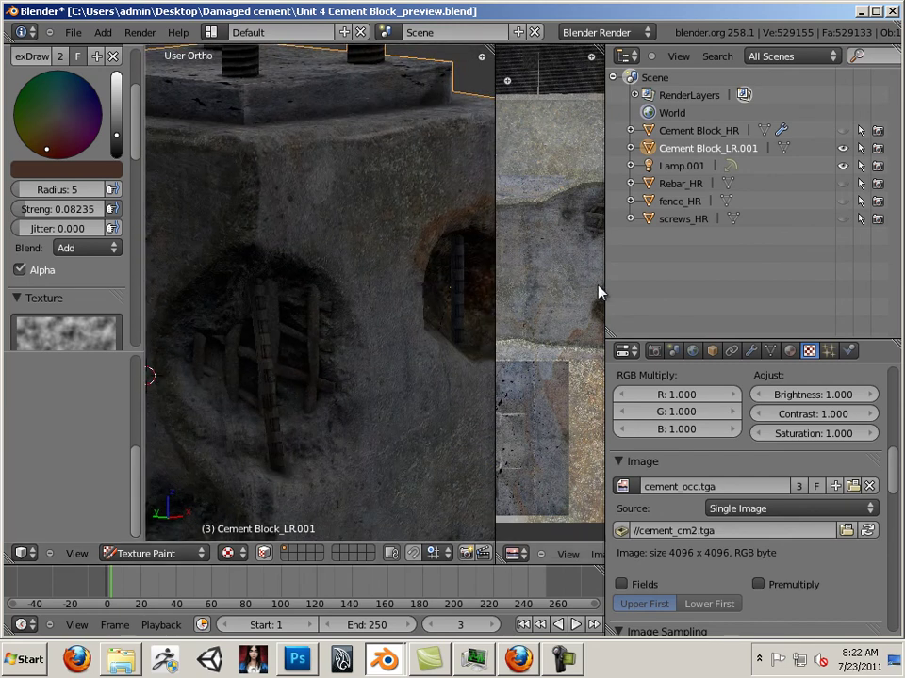
- Widen the 3D viewport across the window and view the side face, holes and top plate
drag(604, 285, 853, 306)
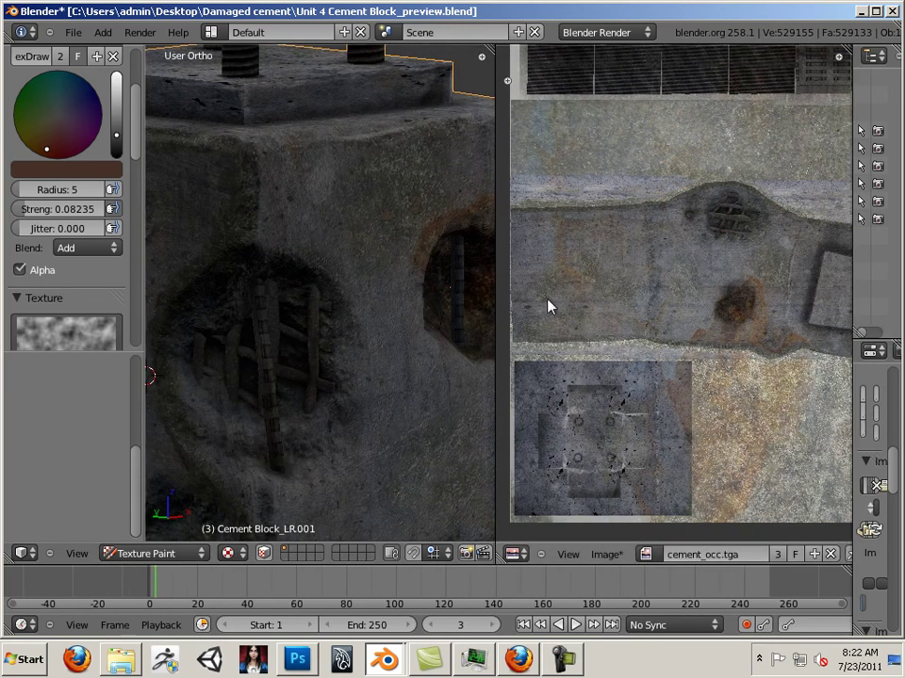
drag(500, 304, 824, 311)
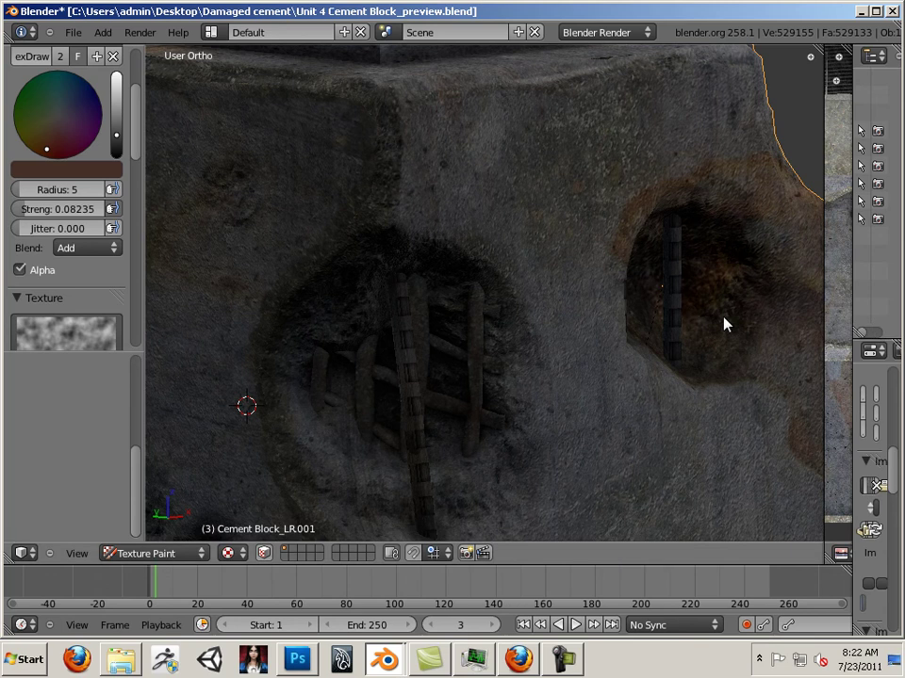
scroll(528, 293, down, 4)
middle_drag(527, 293, 489, 333)
scroll(581, 370, up, 6)
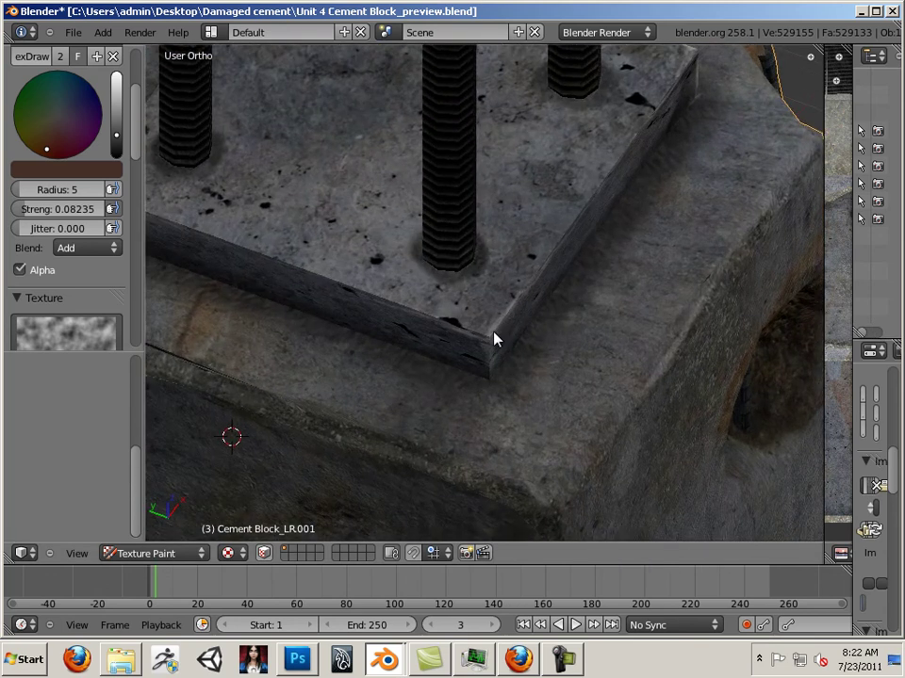
middle_drag(429, 367, 410, 314)
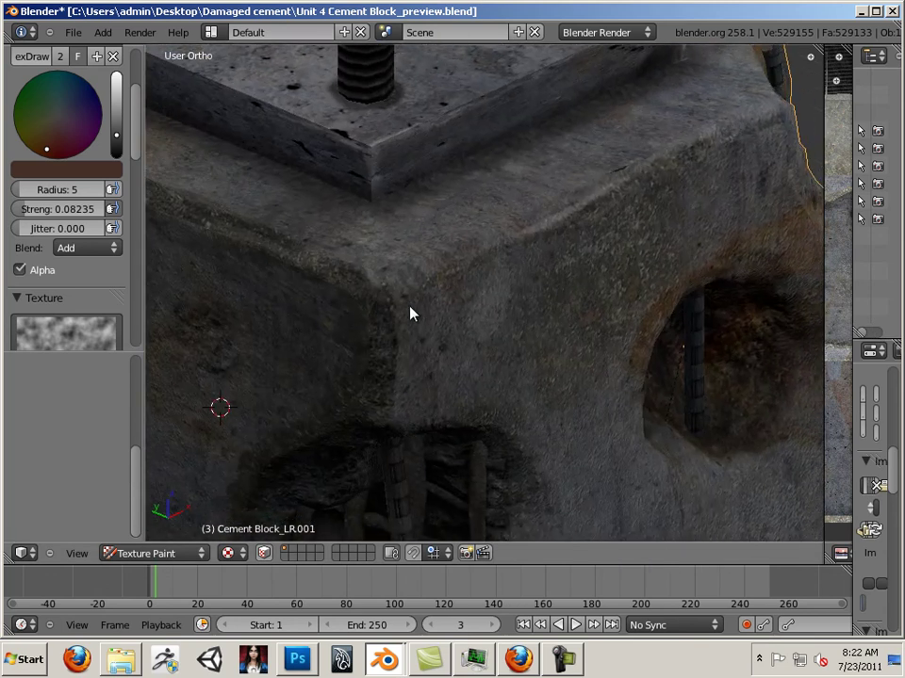
middle_drag(346, 362, 596, 377)
middle_drag(492, 346, 401, 344)
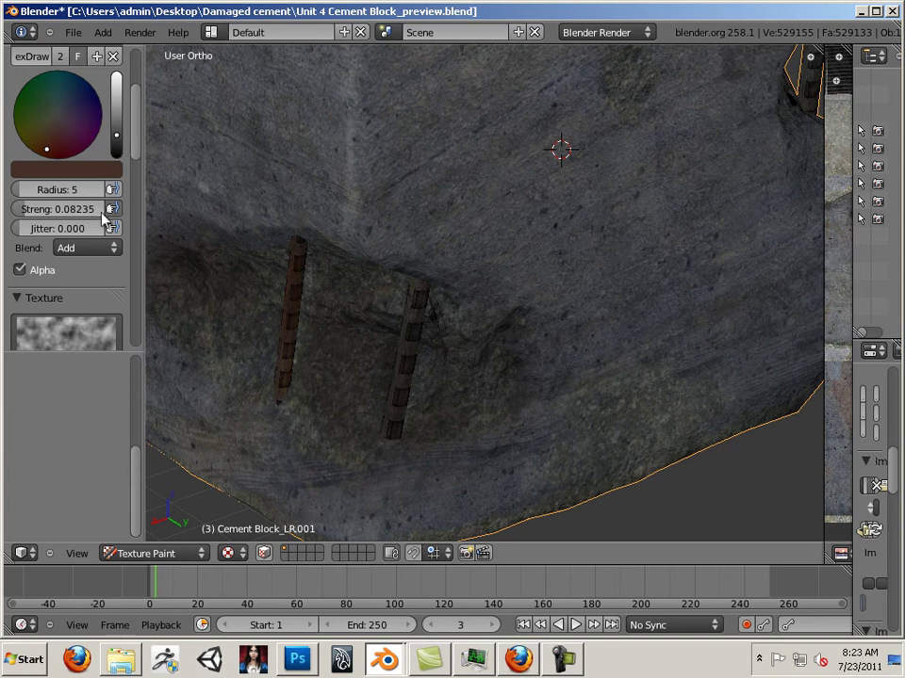
- Change the brush blend mode to Multiply, then back to Mix, and view the block's underside
click(85, 248)
click(84, 249)
click(85, 248)
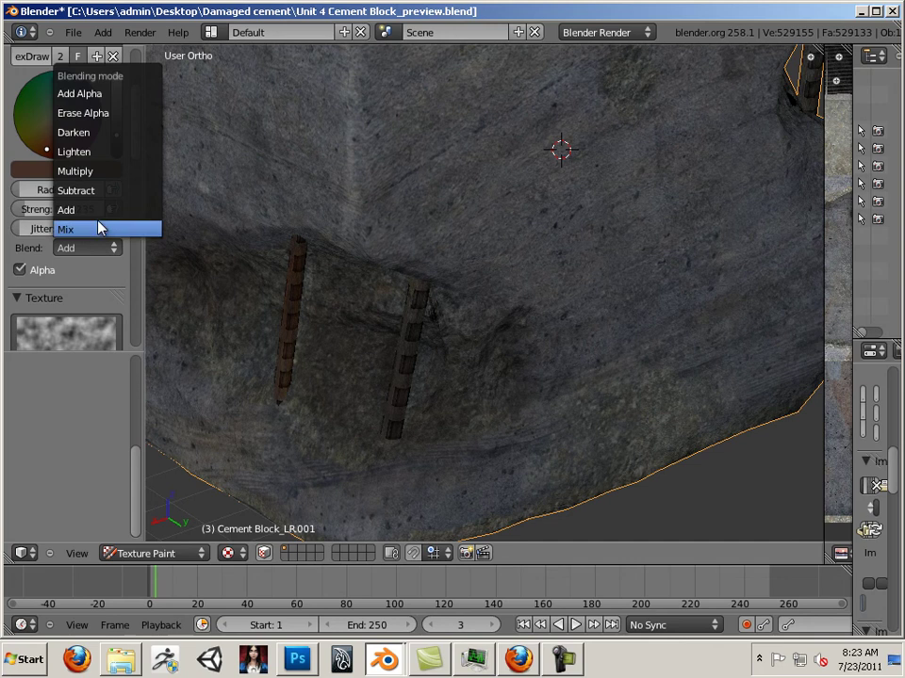
click(104, 172)
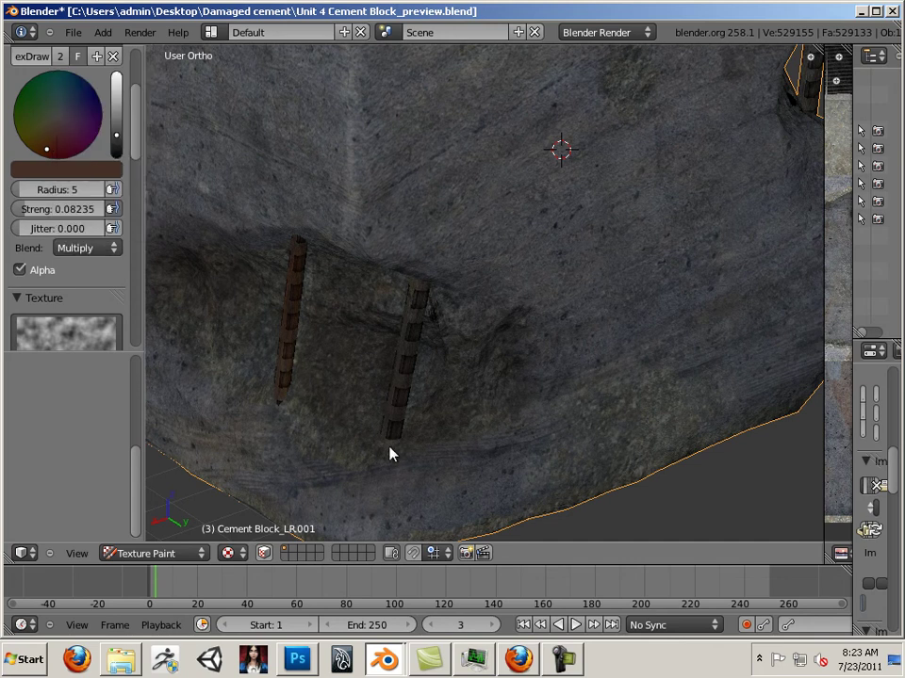
click(111, 250)
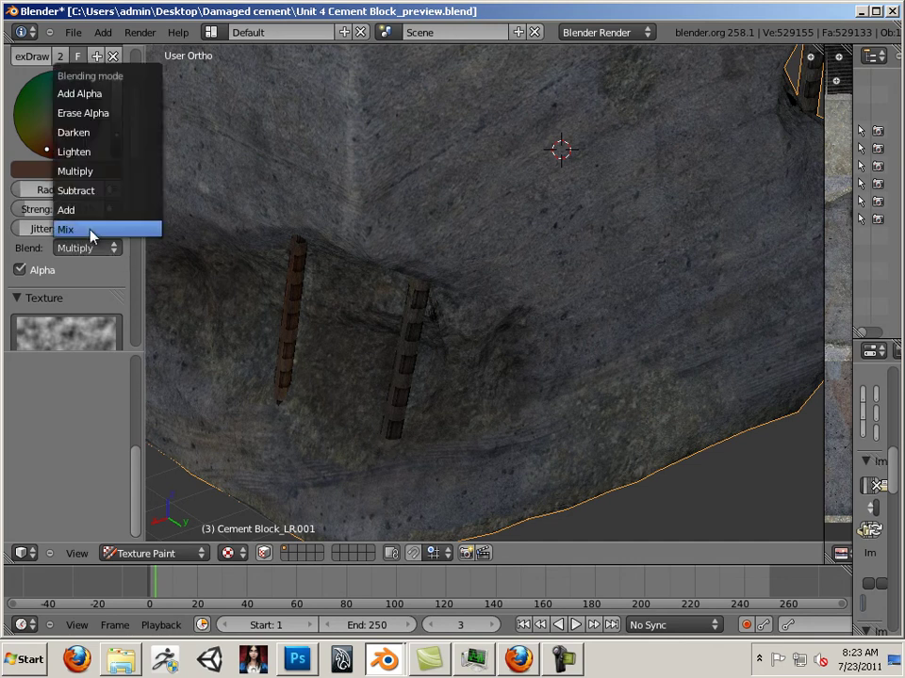
click(91, 229)
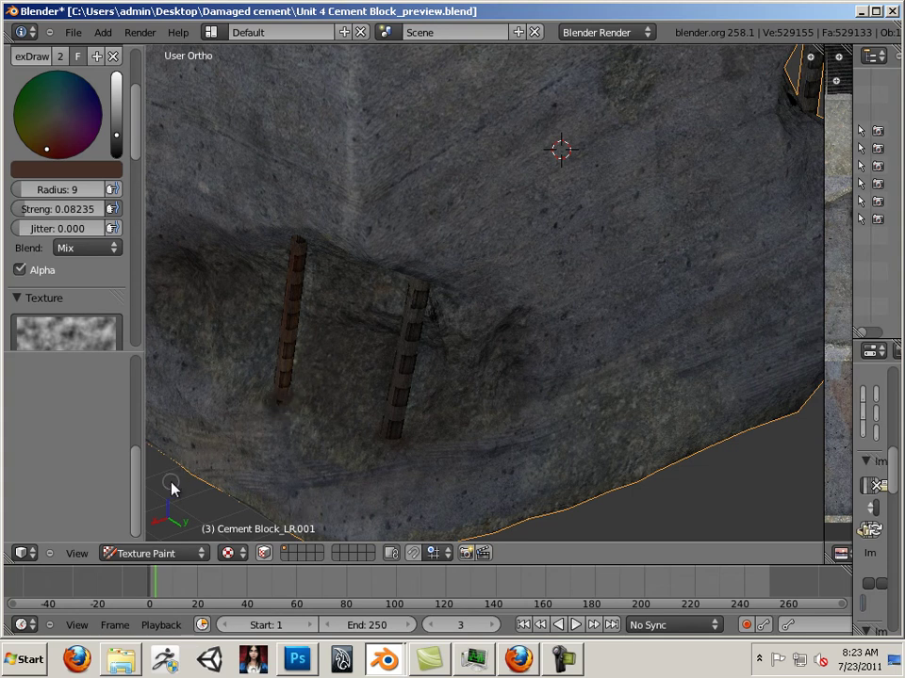
middle_drag(173, 486, 242, 447)
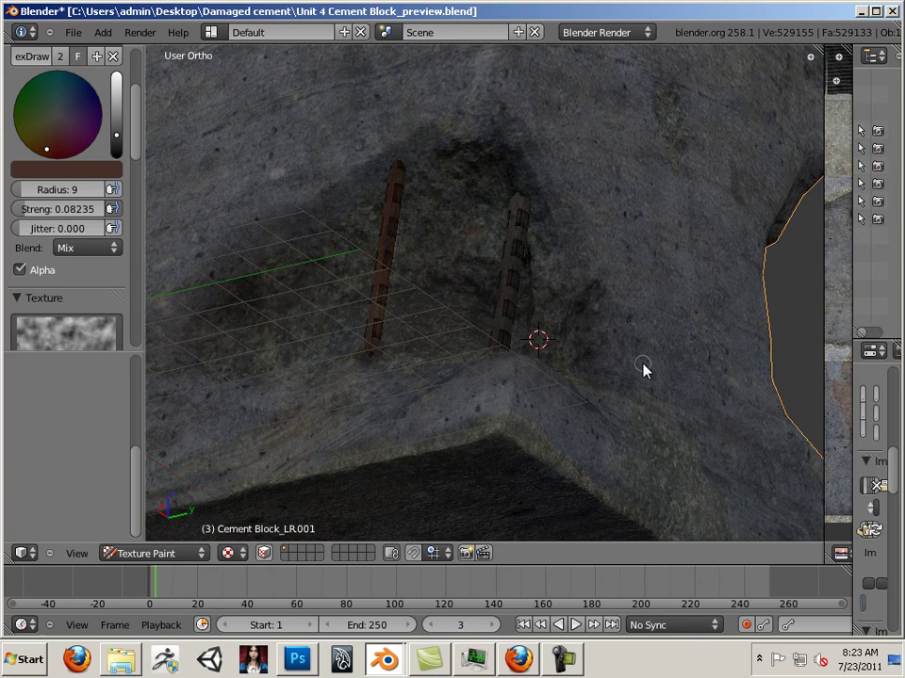
- Switch the viewport shading from GLSL to Multitexture
key(n)
click(676, 396)
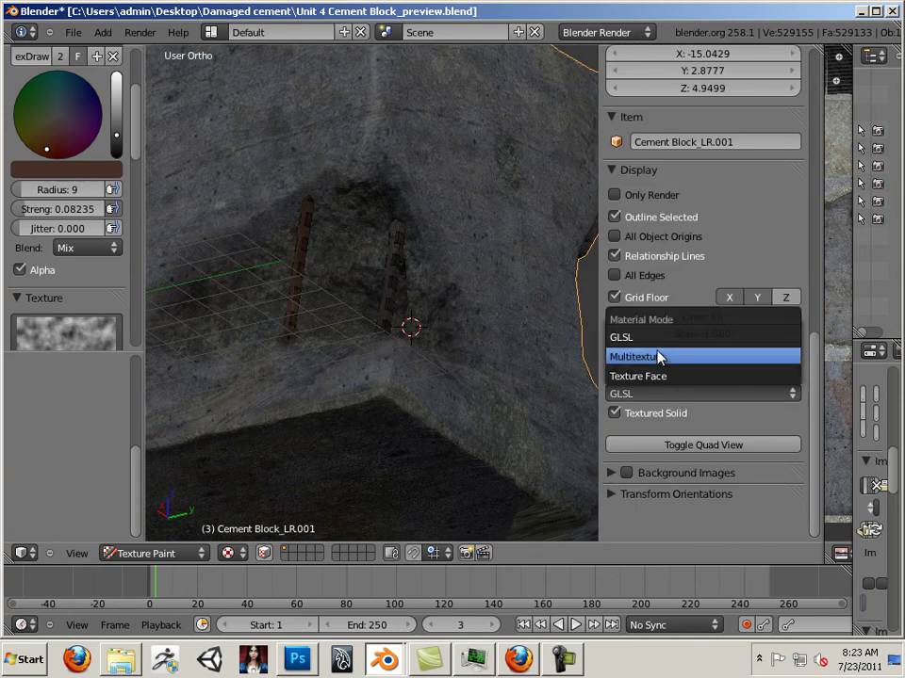
click(659, 364)
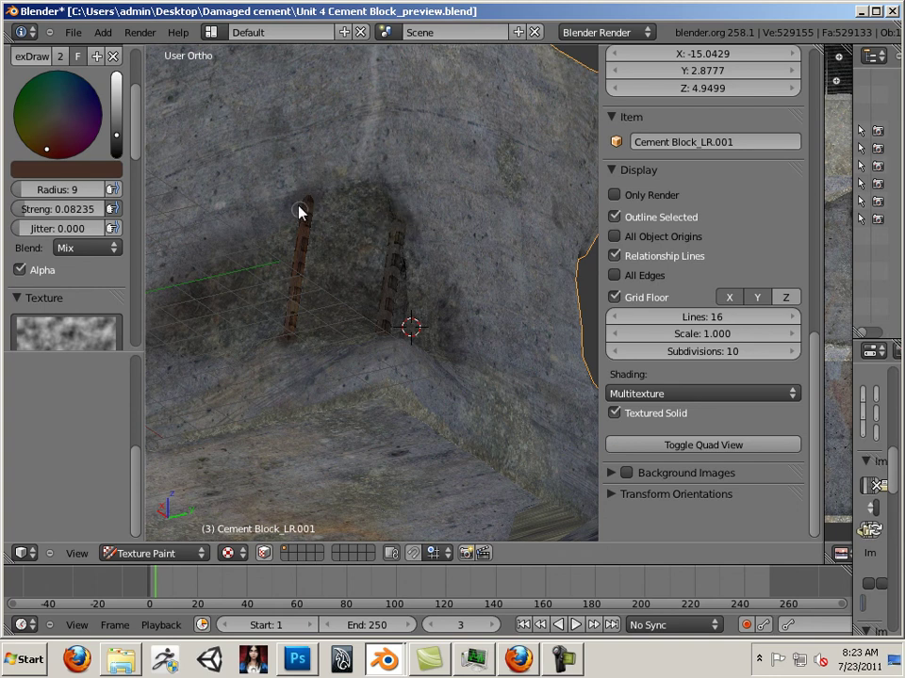
- Darken the brush colour to near-black and paint a dark patch left of the left ladder
middle_drag(311, 214, 449, 440)
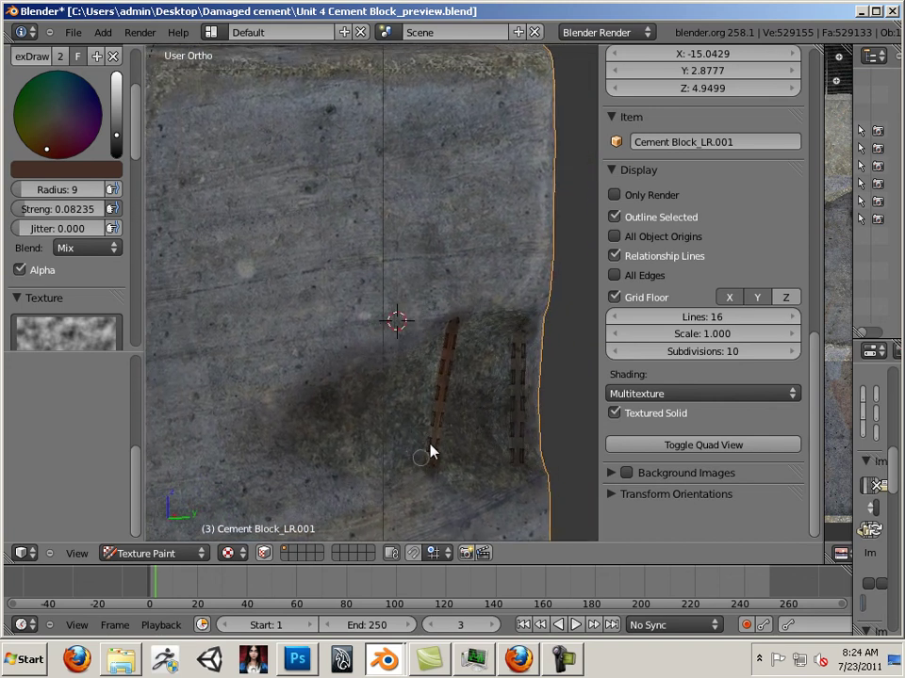
middle_drag(441, 474, 407, 443)
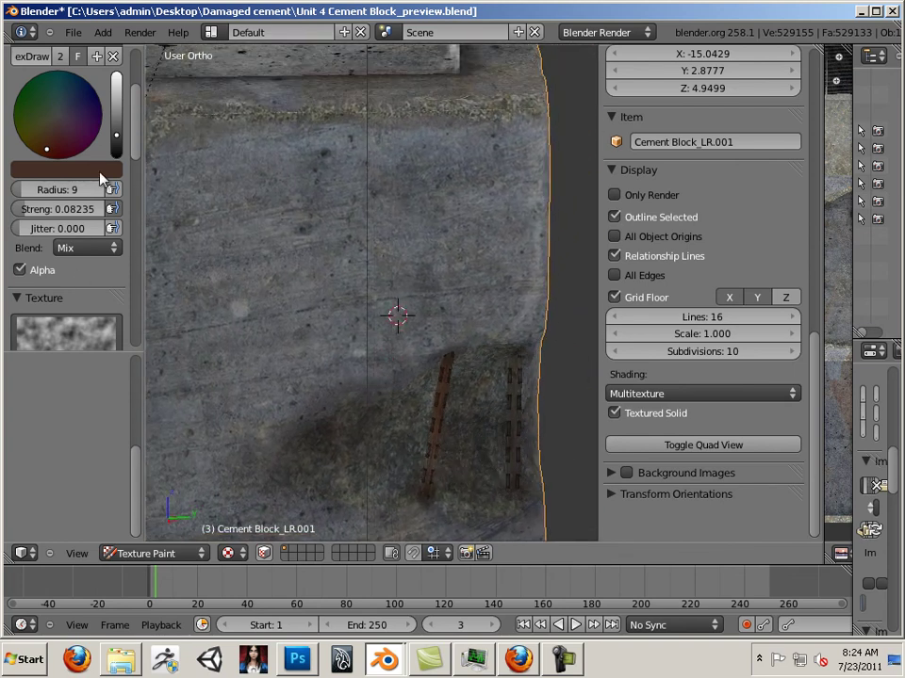
drag(116, 132, 117, 148)
middle_drag(359, 367, 342, 496)
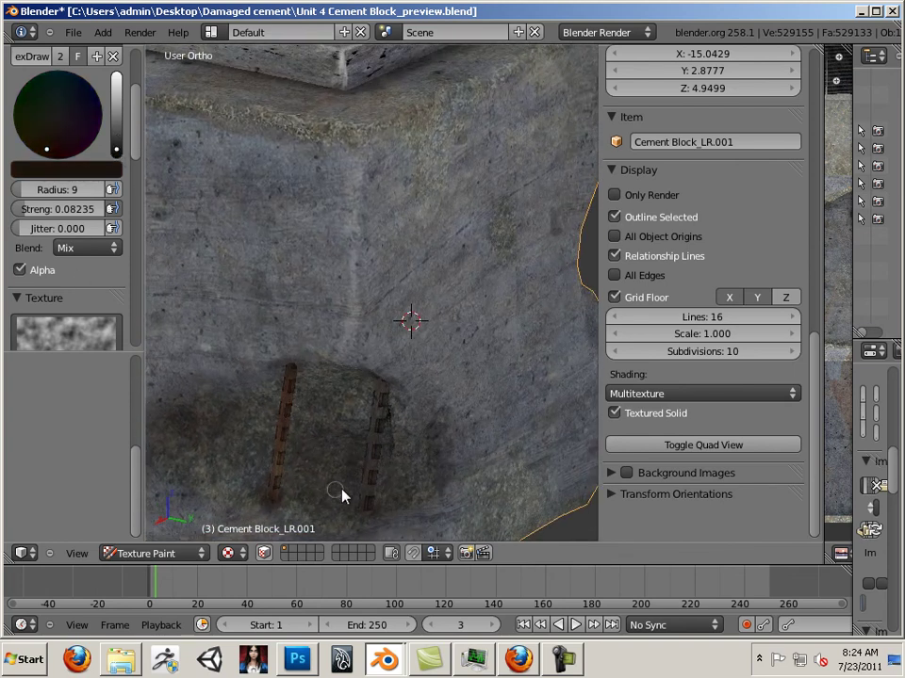
drag(333, 501, 333, 459)
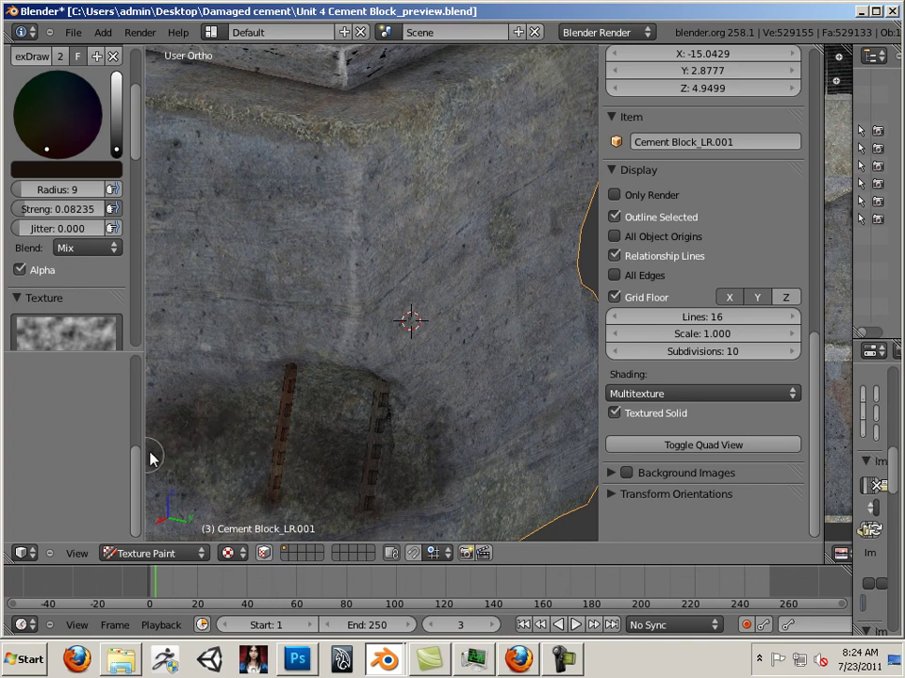
- Repaint the bolted top plate's front corner edge using a radius-20 brush
scroll(421, 330, down, 4)
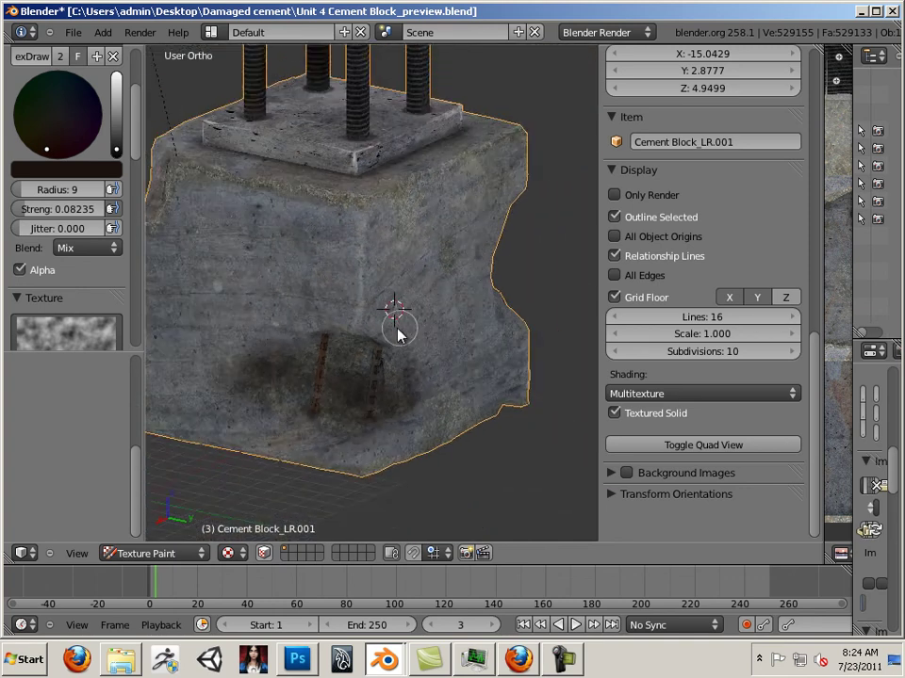
scroll(396, 335, up, 6)
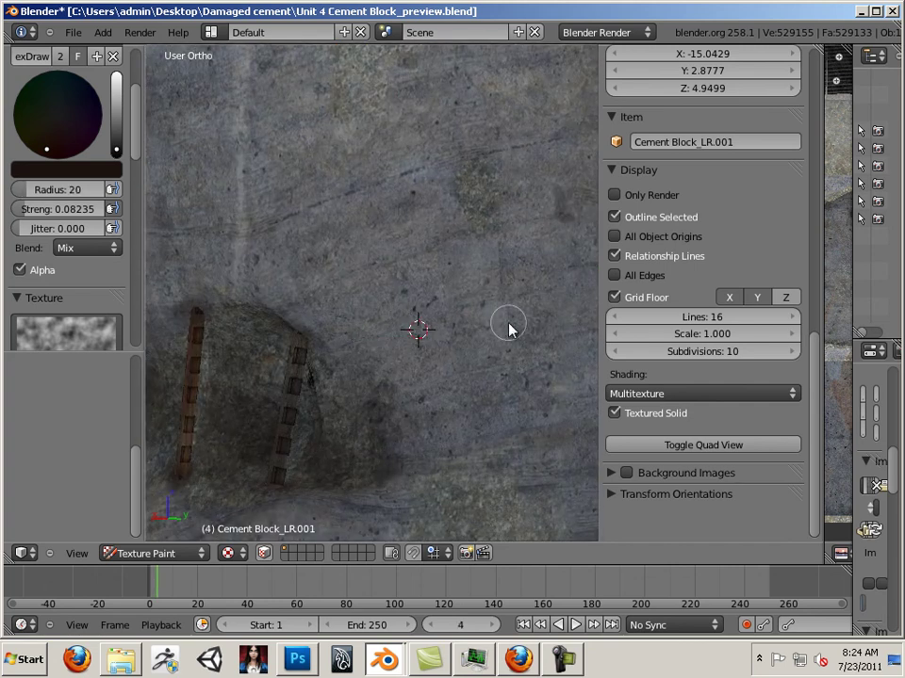
scroll(509, 329, down, 6)
middle_drag(380, 303, 347, 364)
scroll(348, 364, up, 5)
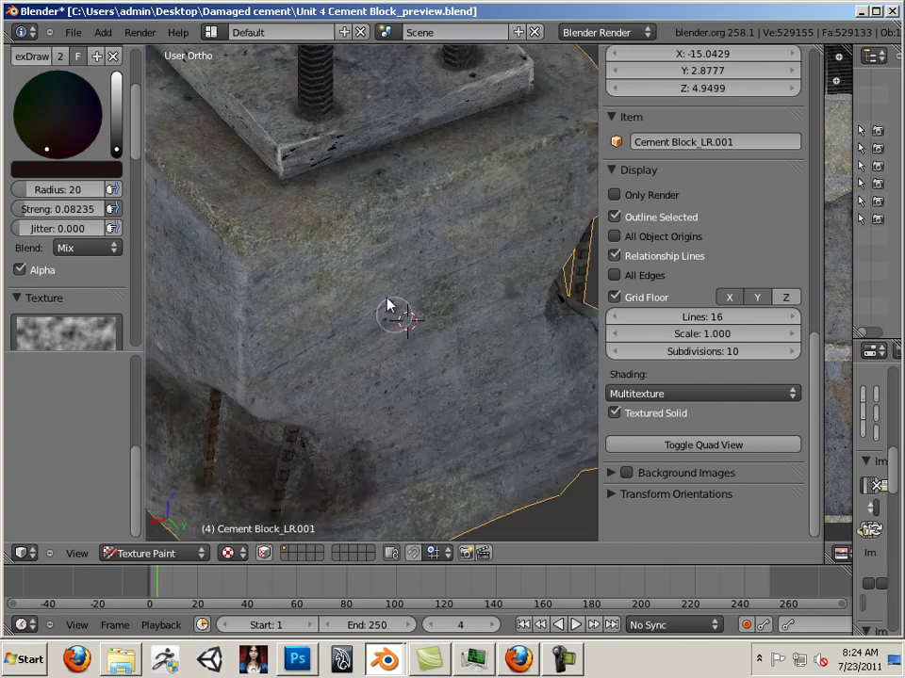
middle_drag(387, 305, 413, 486)
scroll(424, 456, up, 4)
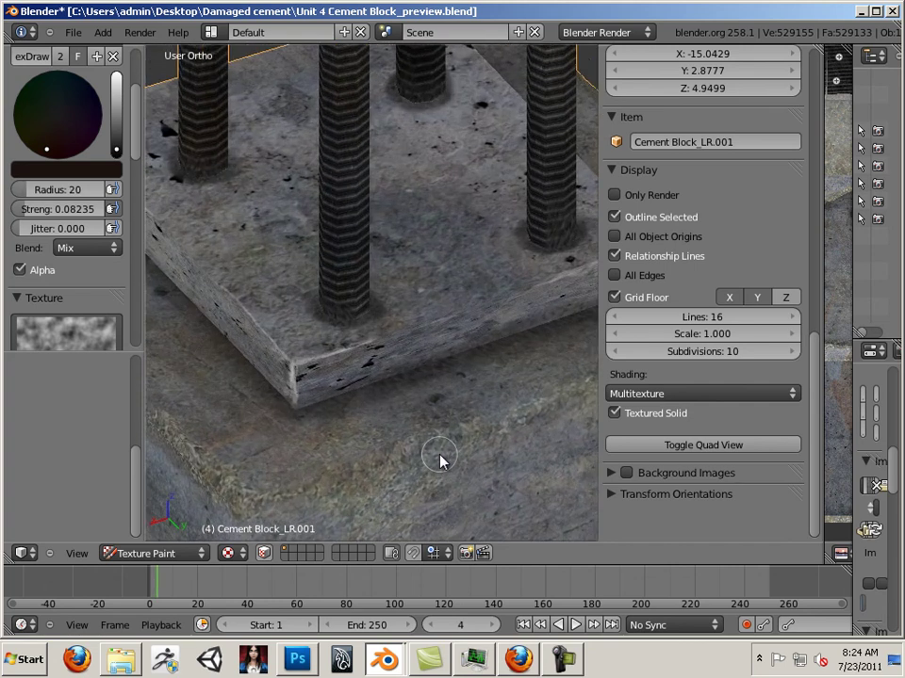
mouse_move(283, 401)
mouse_down()
mouse_move(297, 394)
mouse_move(297, 376)
mouse_up()
- Orbit side-on and from above to check the repainted plate corner
middle_drag(394, 390, 298, 383)
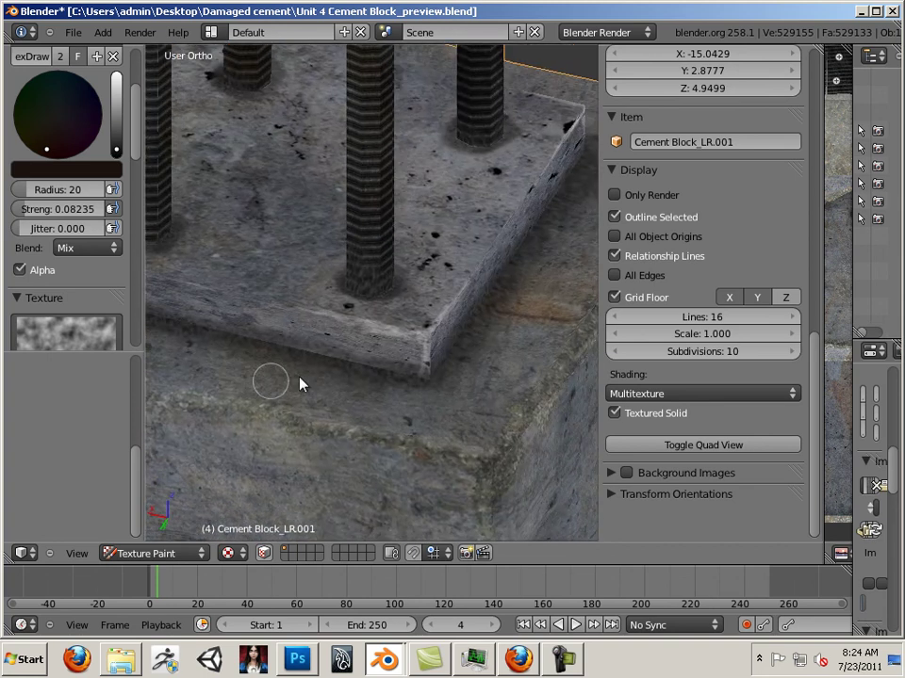
middle_drag(433, 342, 382, 366)
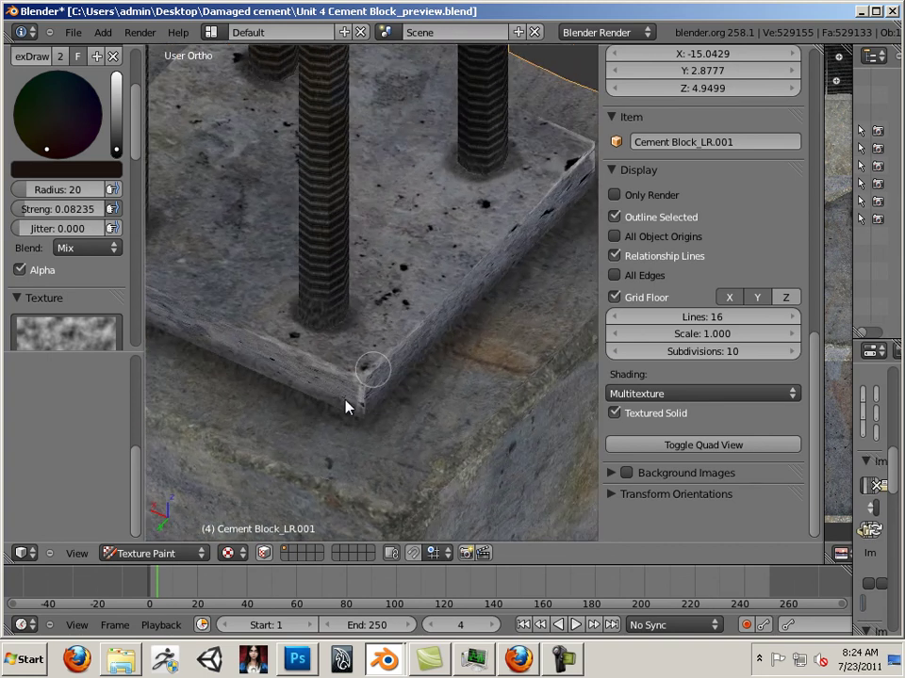
middle_drag(386, 432, 391, 329)
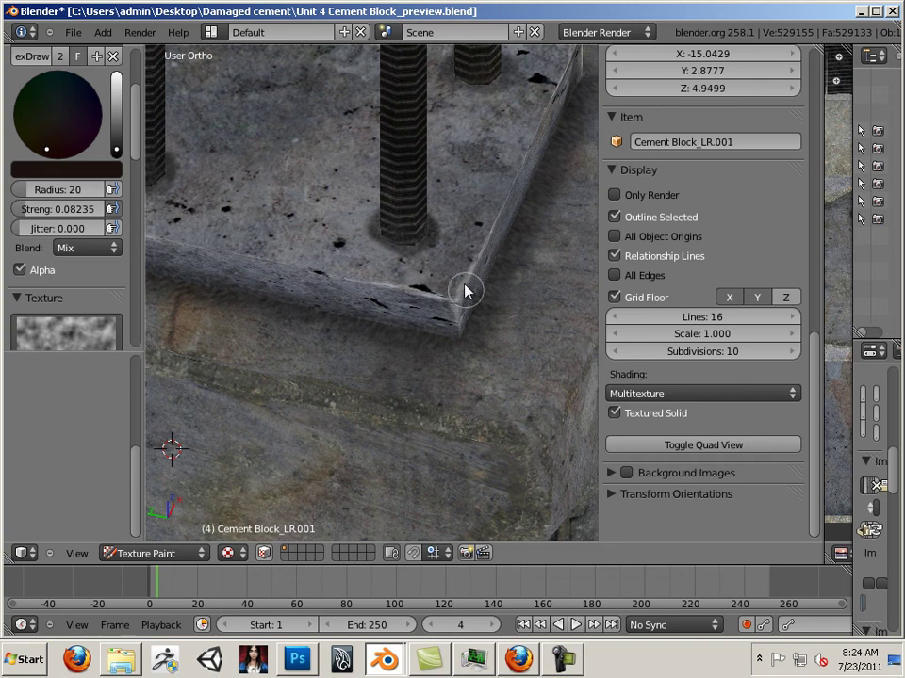
middle_drag(469, 361, 339, 363)
middle_drag(404, 343, 509, 364)
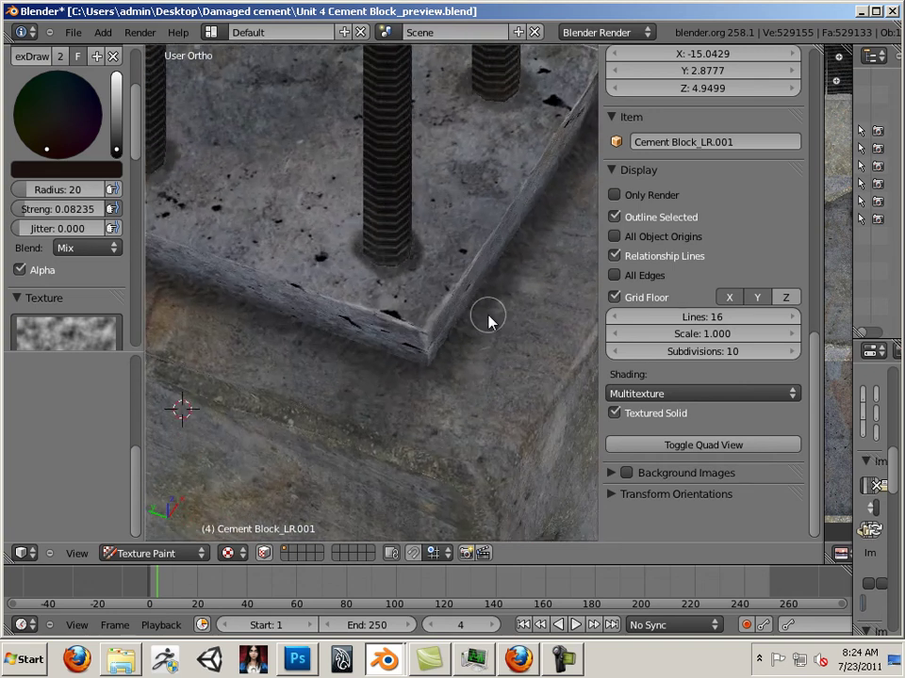
scroll(481, 311, down, 5)
- Orbit around the whole block back to its holed front face and corner
middle_drag(477, 307, 404, 192)
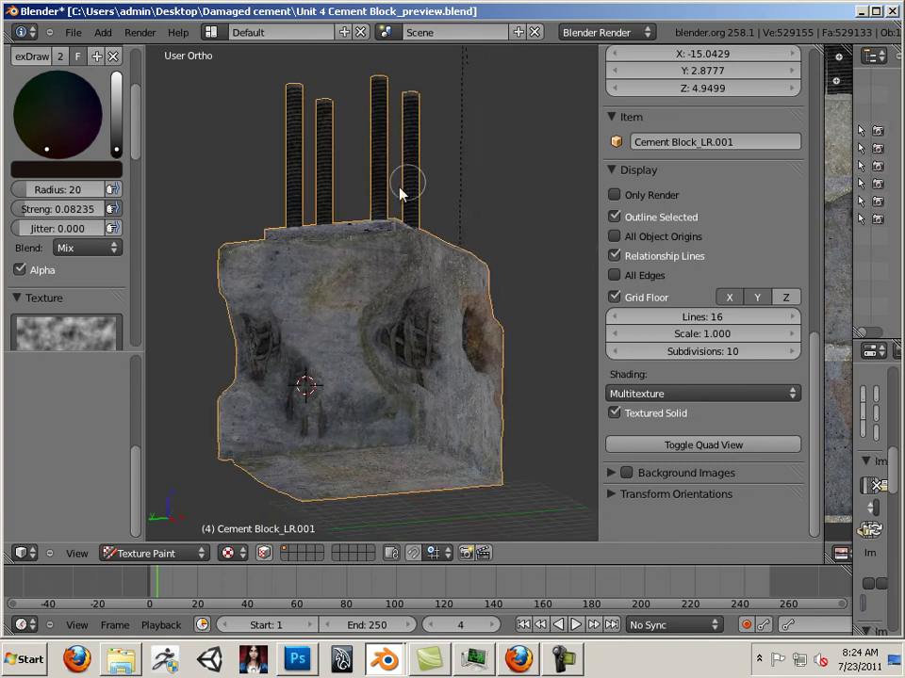
scroll(377, 245, up, 5)
middle_drag(373, 250, 543, 269)
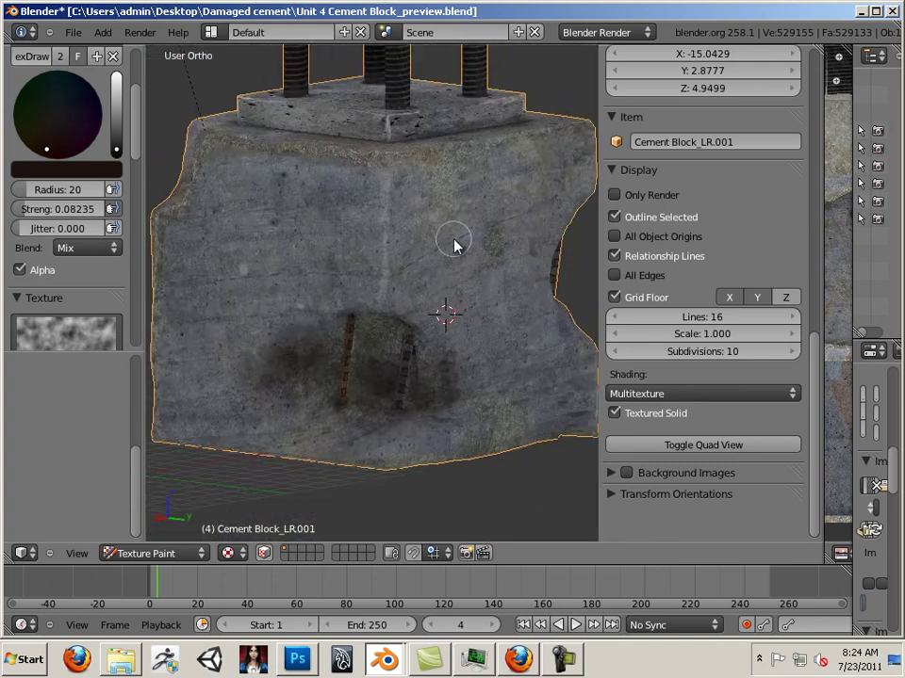
middle_drag(453, 244, 281, 317)
scroll(208, 285, up, 4)
middle_drag(394, 297, 307, 287)
scroll(393, 288, down, 4)
scroll(307, 288, up, 3)
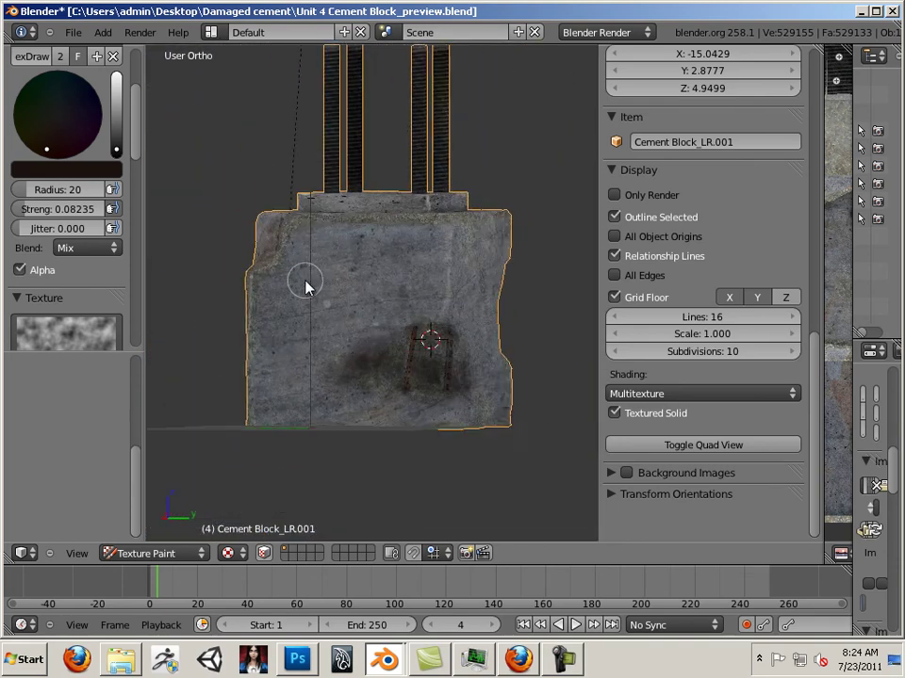
scroll(370, 295, up, 6)
scroll(424, 305, down, 6)
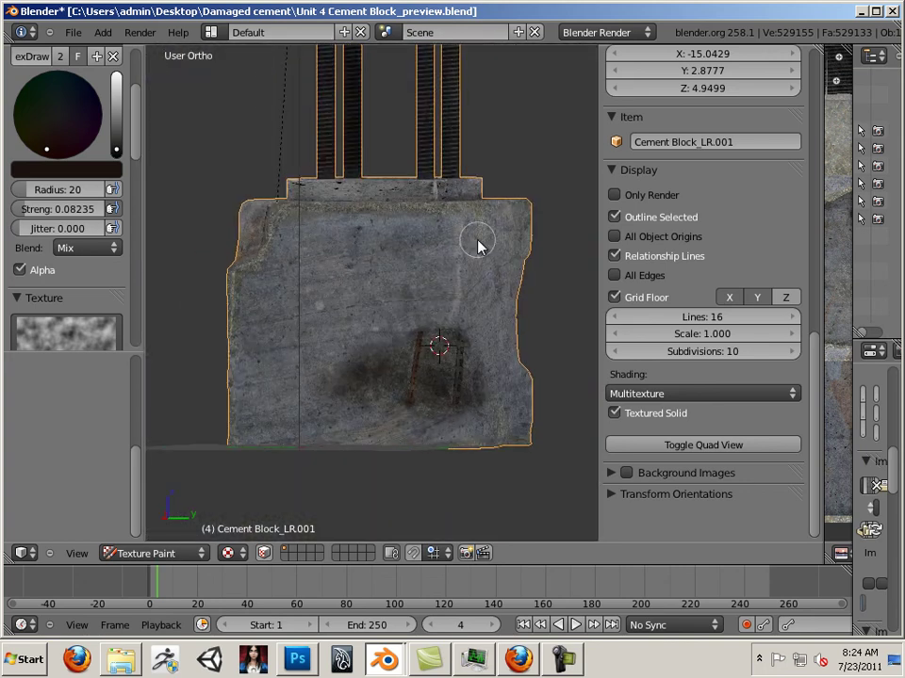